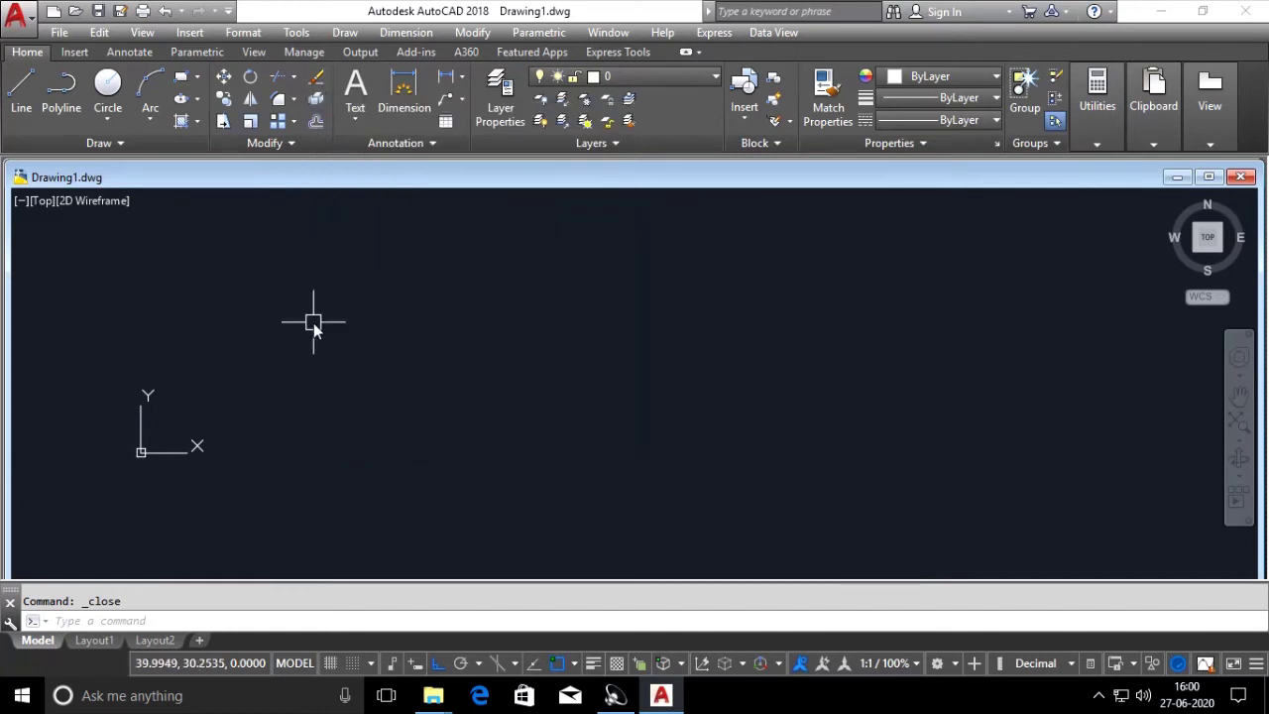
Step: Draw a right triangle from a vertical line, a horizontal base and a closing diagonal
key("Escape")
type("l")
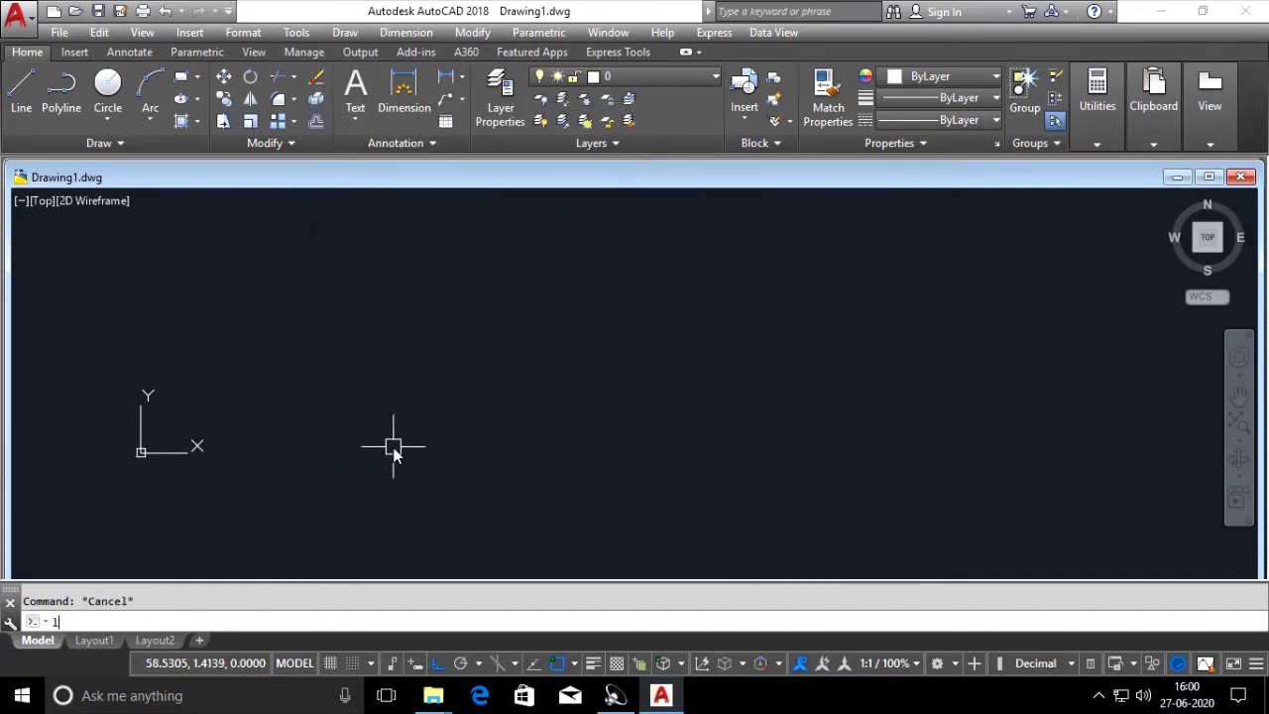
key("Return")
left_click(595, 300)
left_click(596, 486)
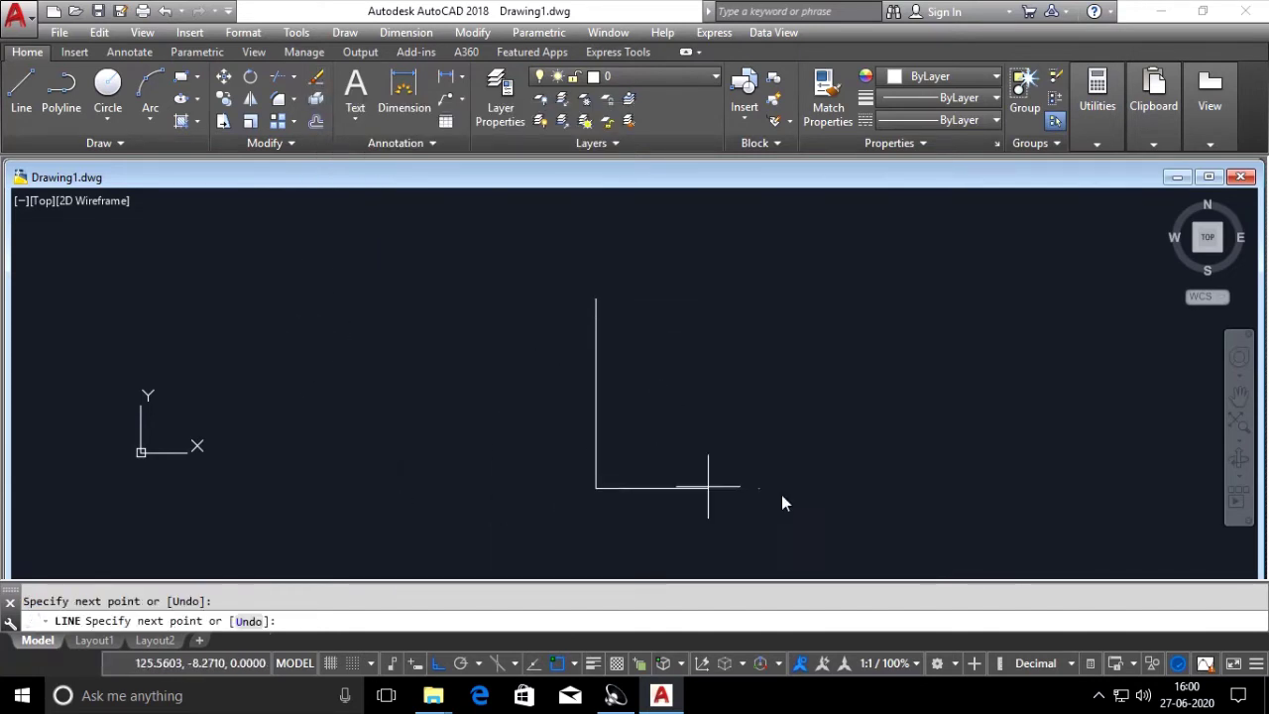
left_click(856, 486)
left_click(596, 300)
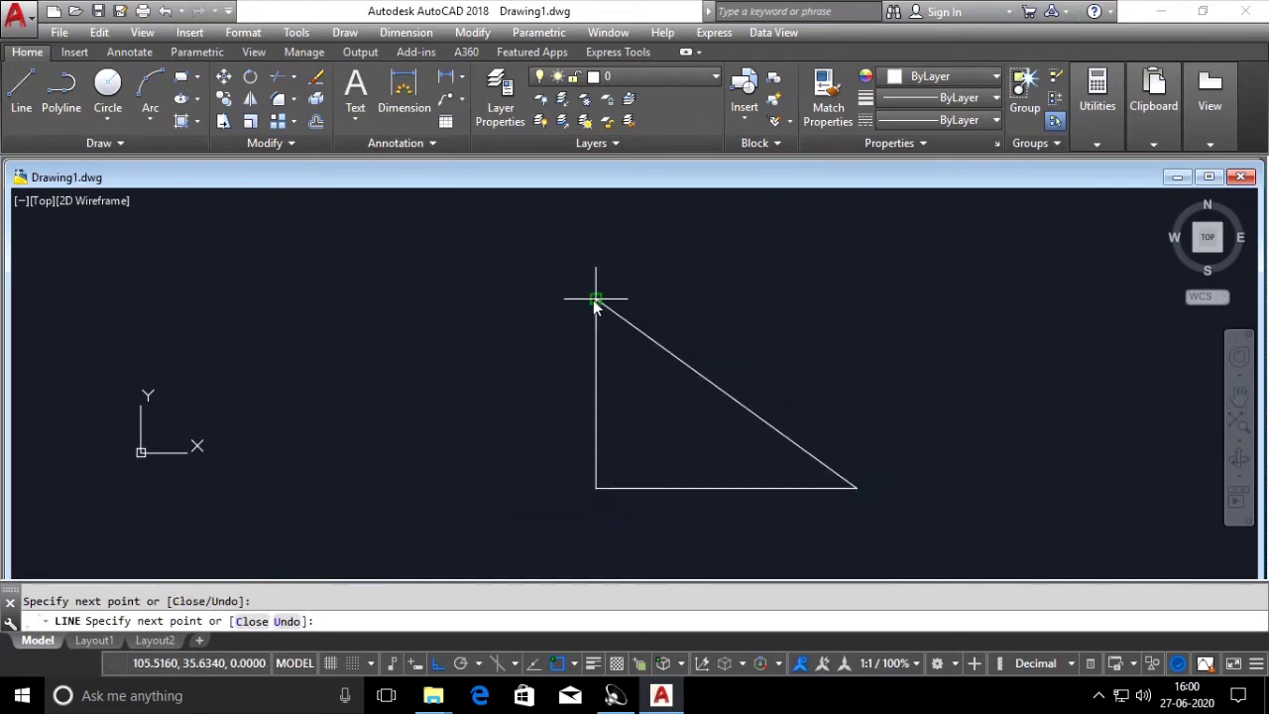
key("Escape")
Step: Erase the triangle's diagonal and horizontal base, leaving only the vertical line
left_click(736, 295)
left_click(642, 410)
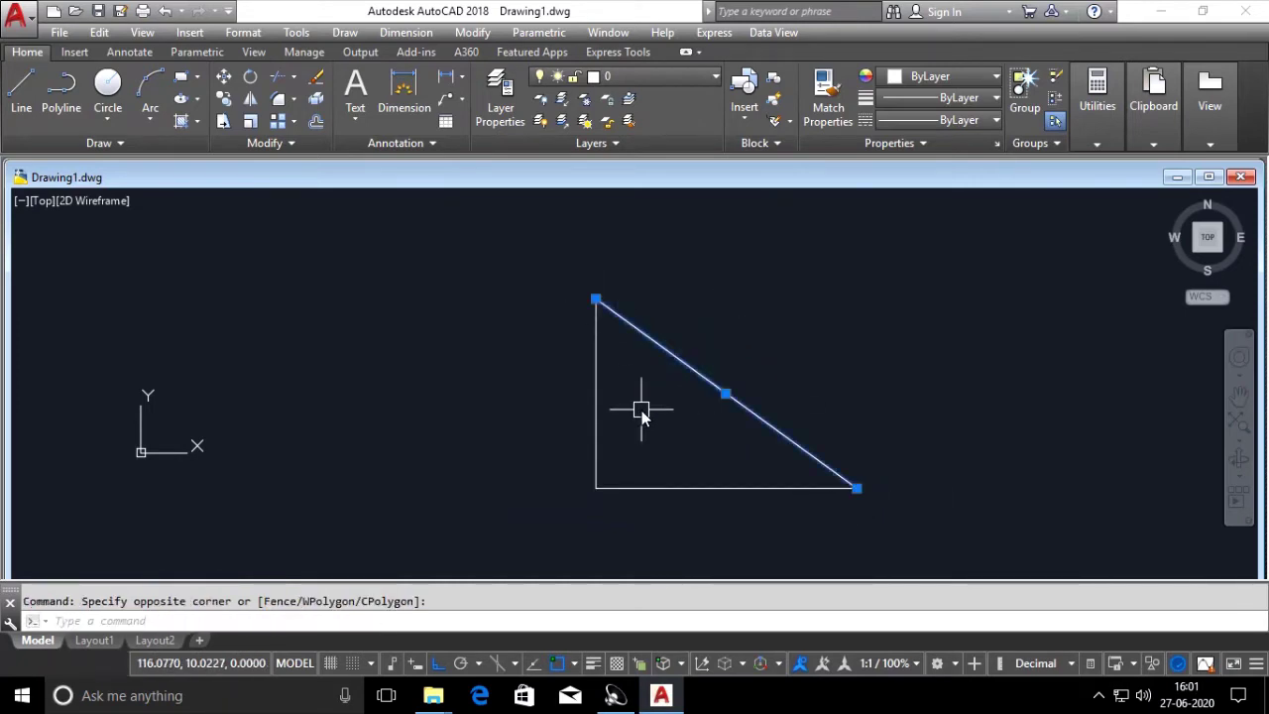
key("Delete")
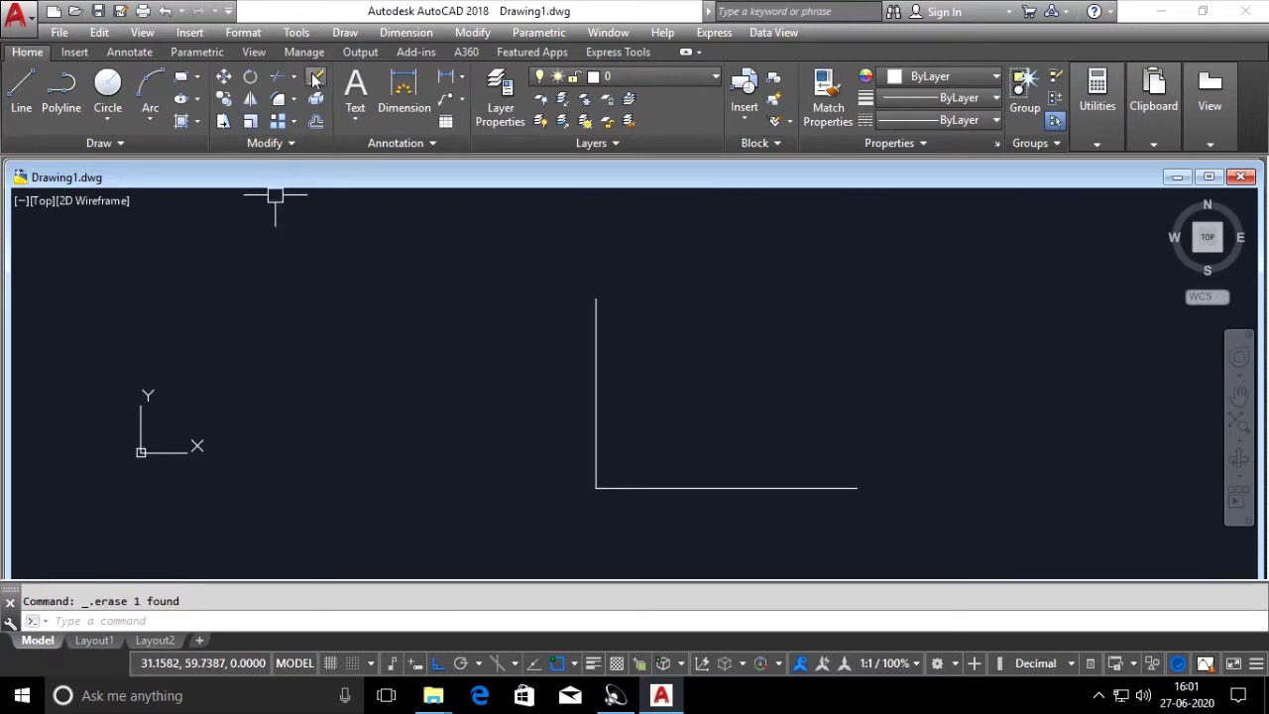
left_click(185, 619)
key("Return")
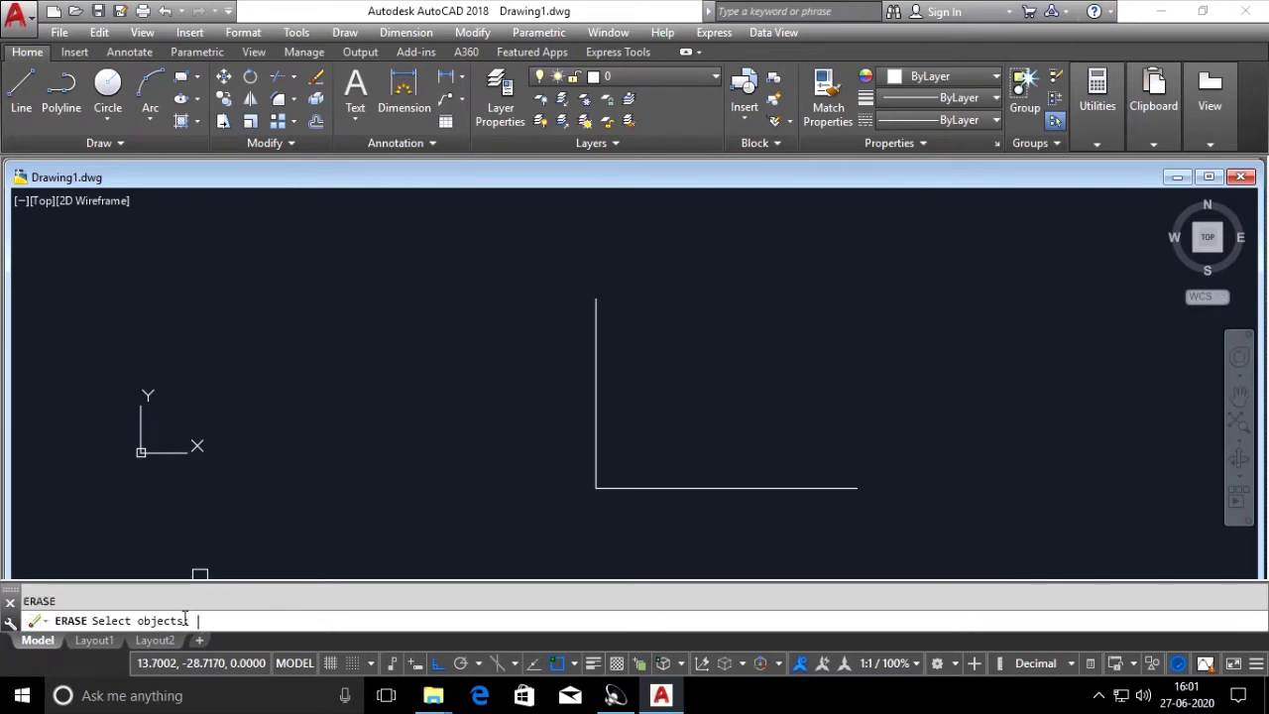
left_click(658, 490)
Step: Finish the erase, then copy the vertical line several times on both sides
key("Return")
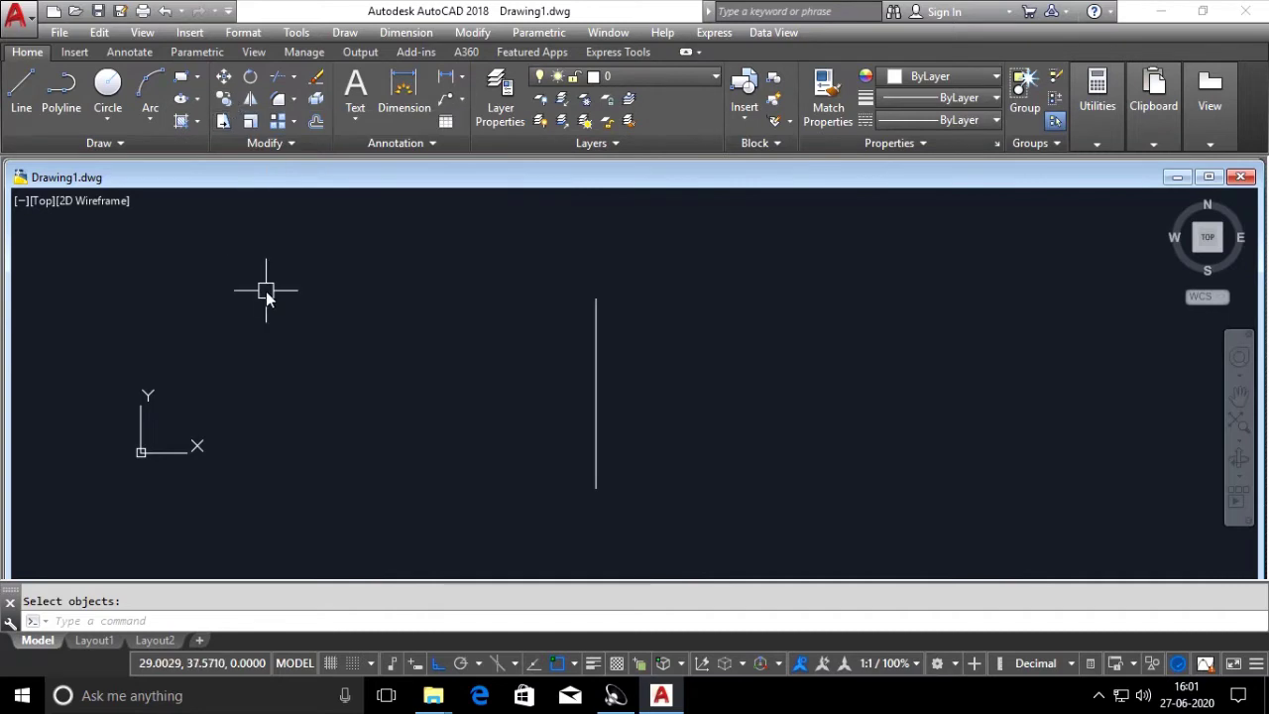
type("co")
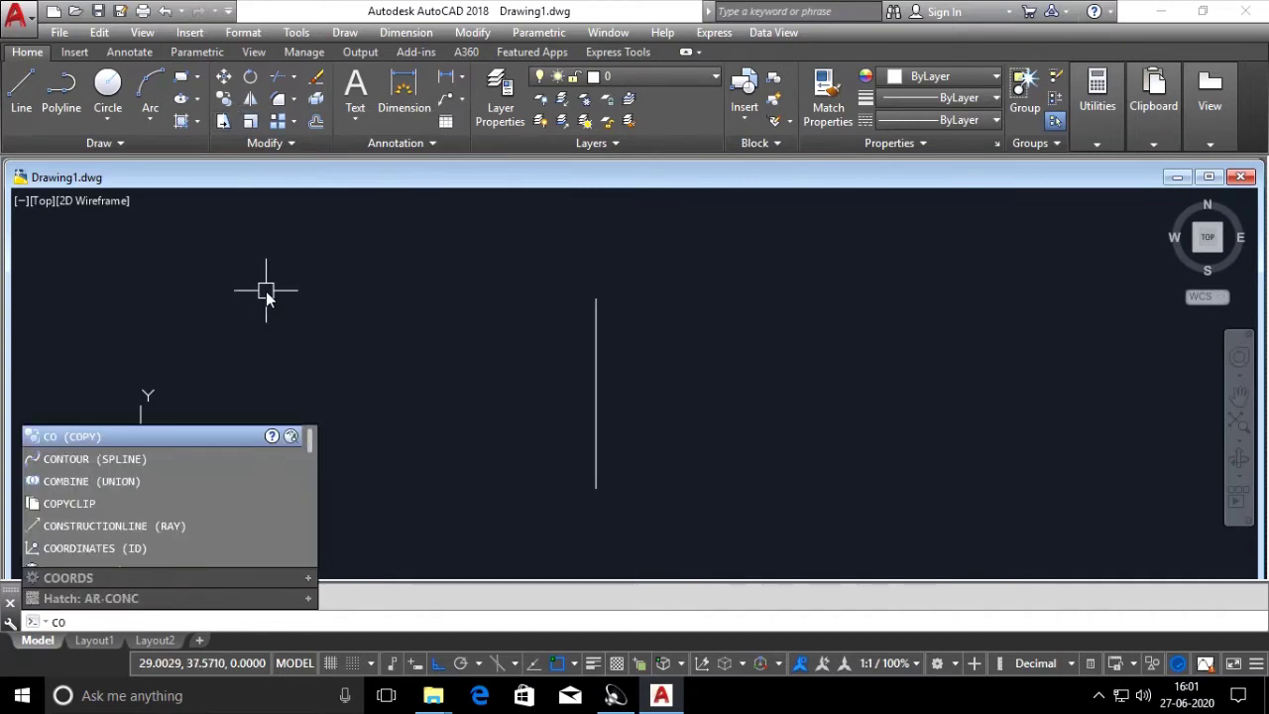
key("Return")
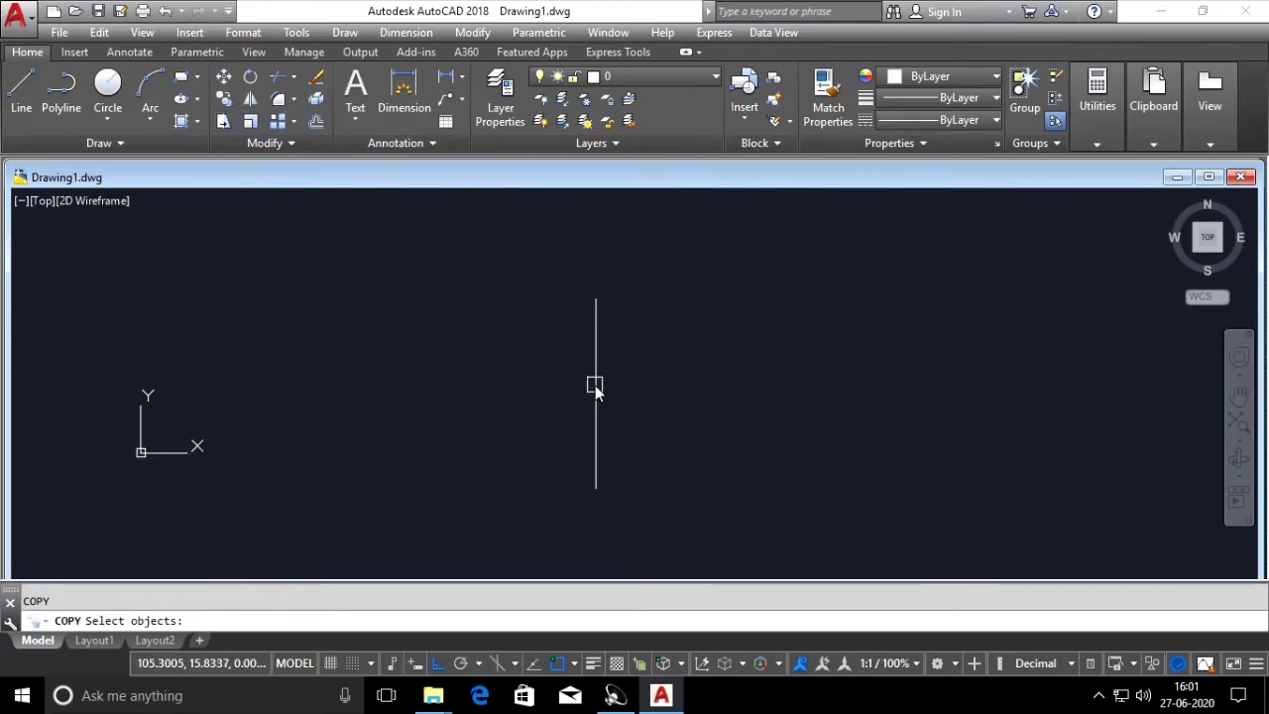
left_click(595, 387)
key("Return")
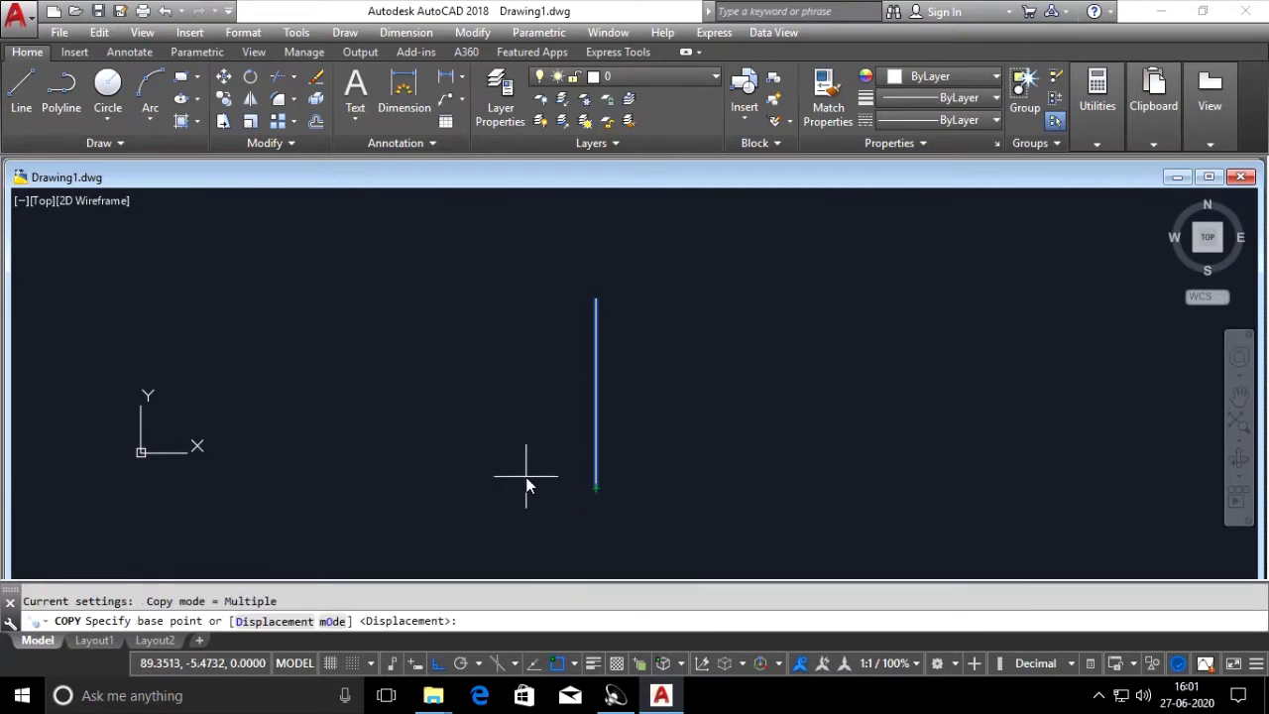
left_click(596, 490)
left_click(727, 495)
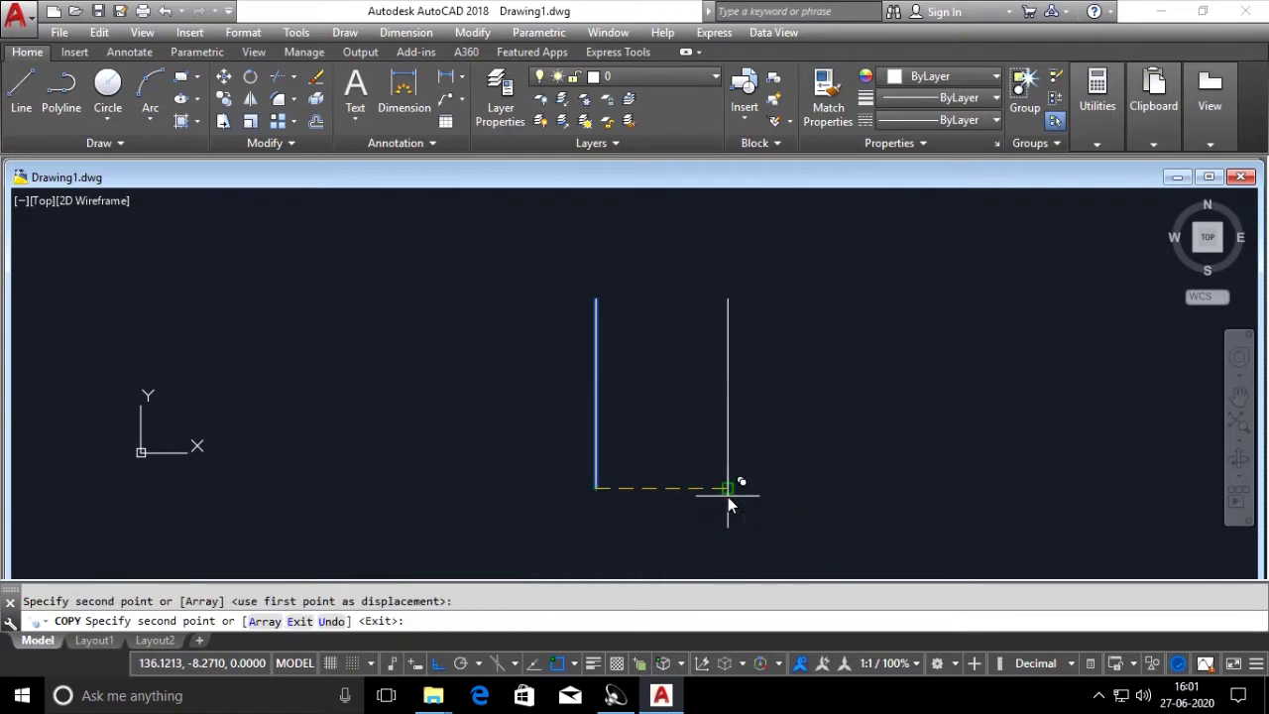
left_click(868, 496)
left_click(1064, 534)
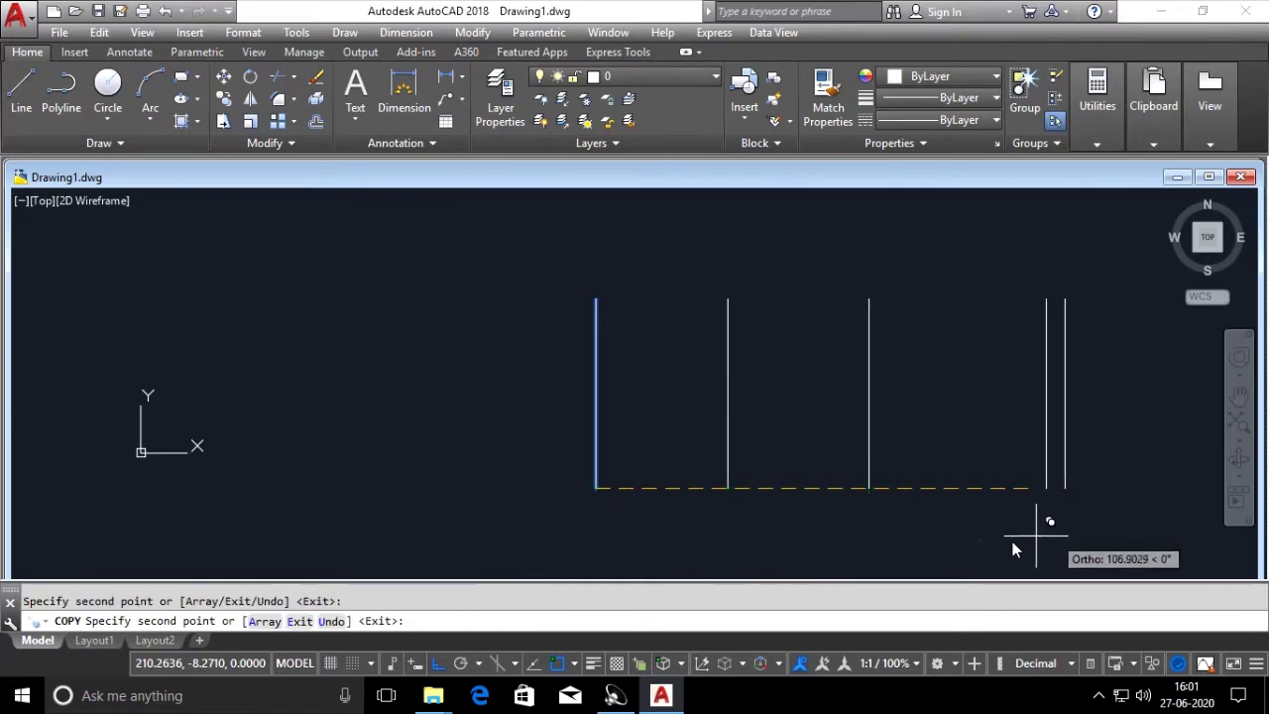
left_click(484, 538)
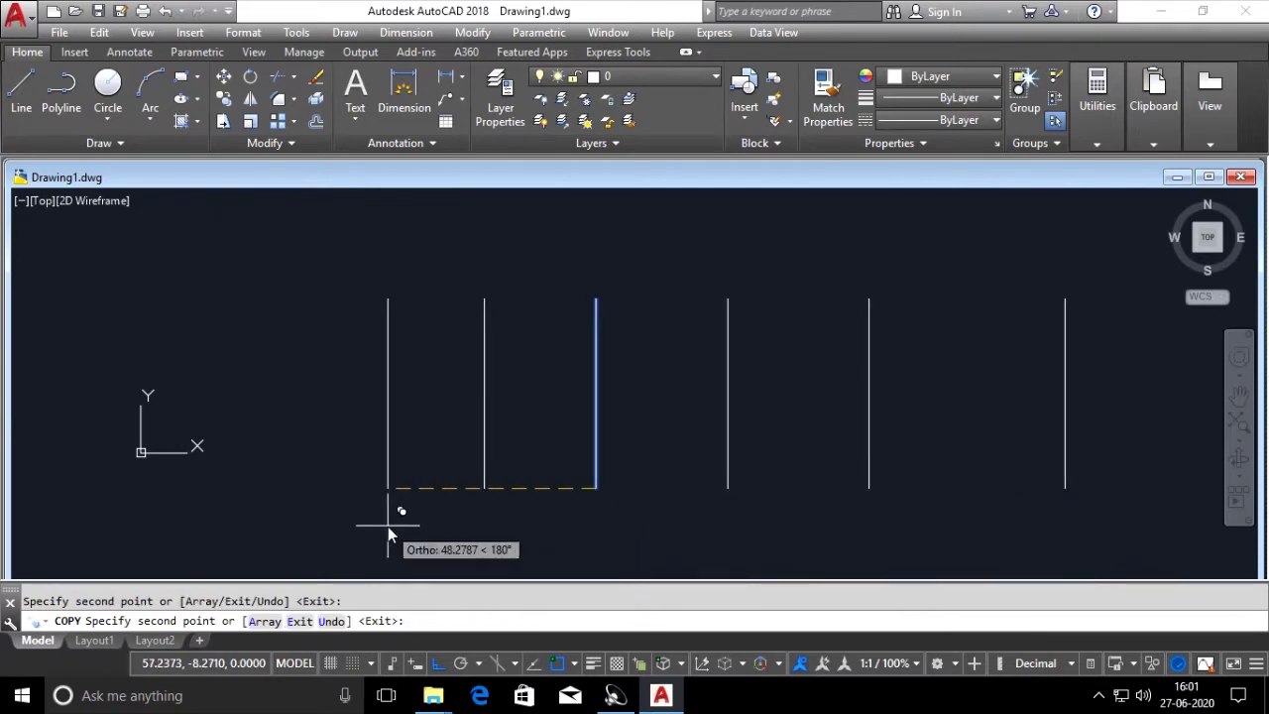
left_click(387, 526)
key("Escape")
Step: Delete the three right-hand copies of the vertical line
left_click(1098, 277)
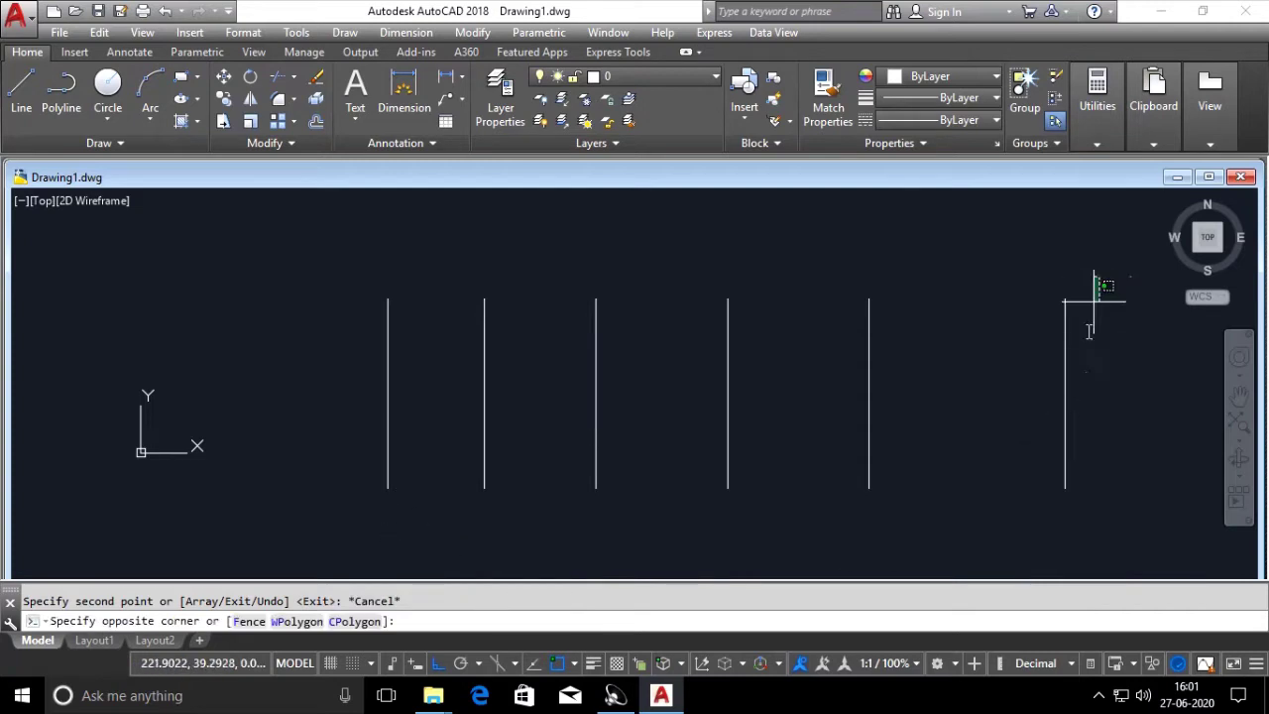
left_click(694, 527)
key("Delete")
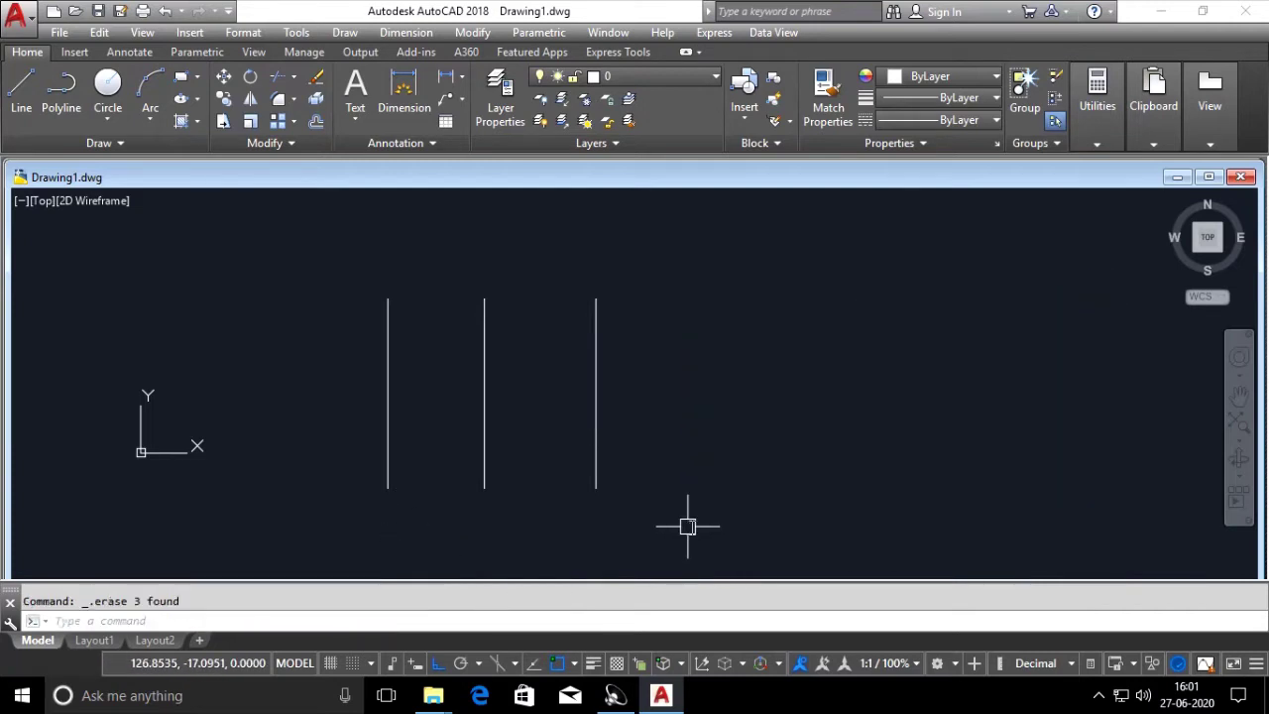
left_click(657, 346)
left_click(549, 467)
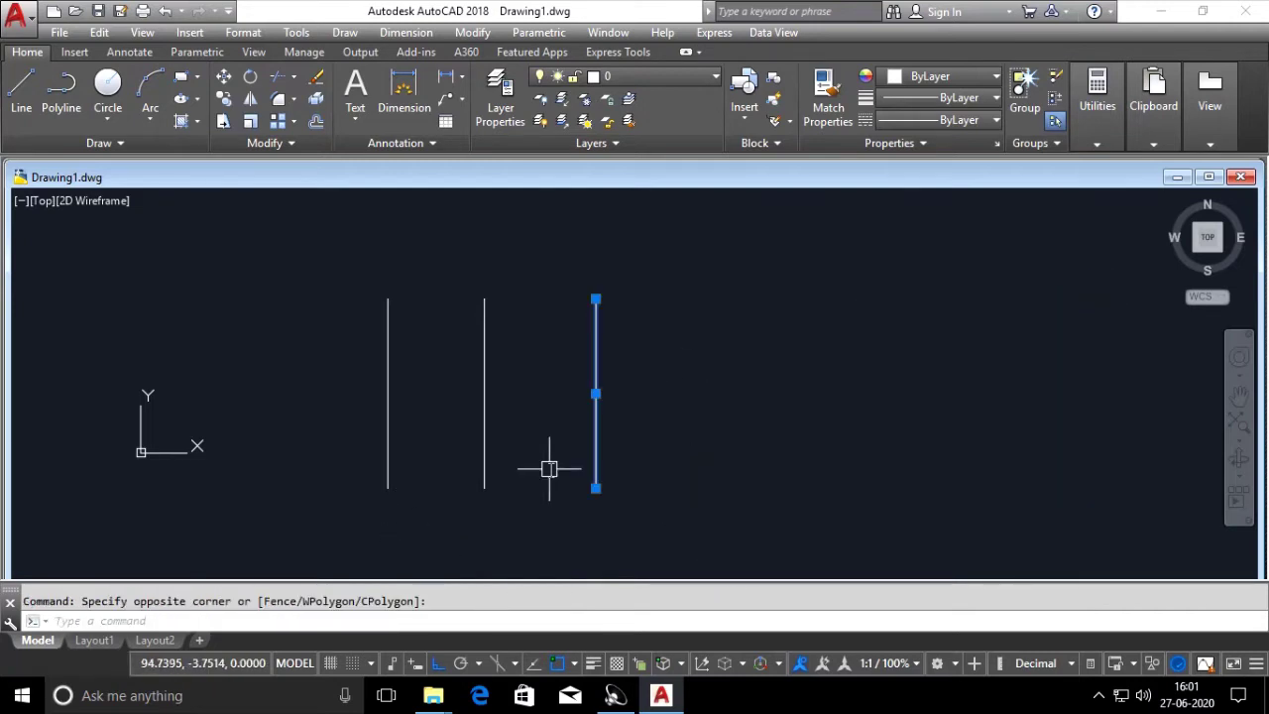
key("Escape")
Step: Copy the original vertical line 5 units to the right
type("co")
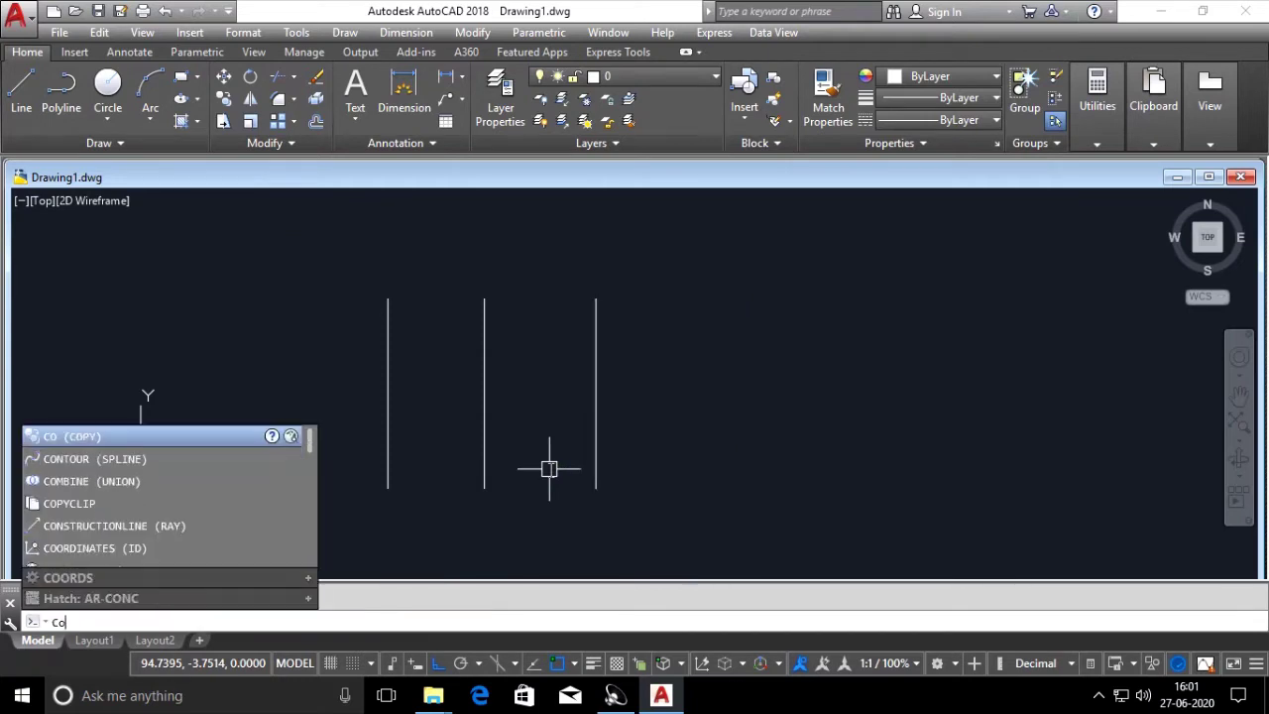
key("Return")
left_click(668, 369)
left_click(571, 456)
key("Return")
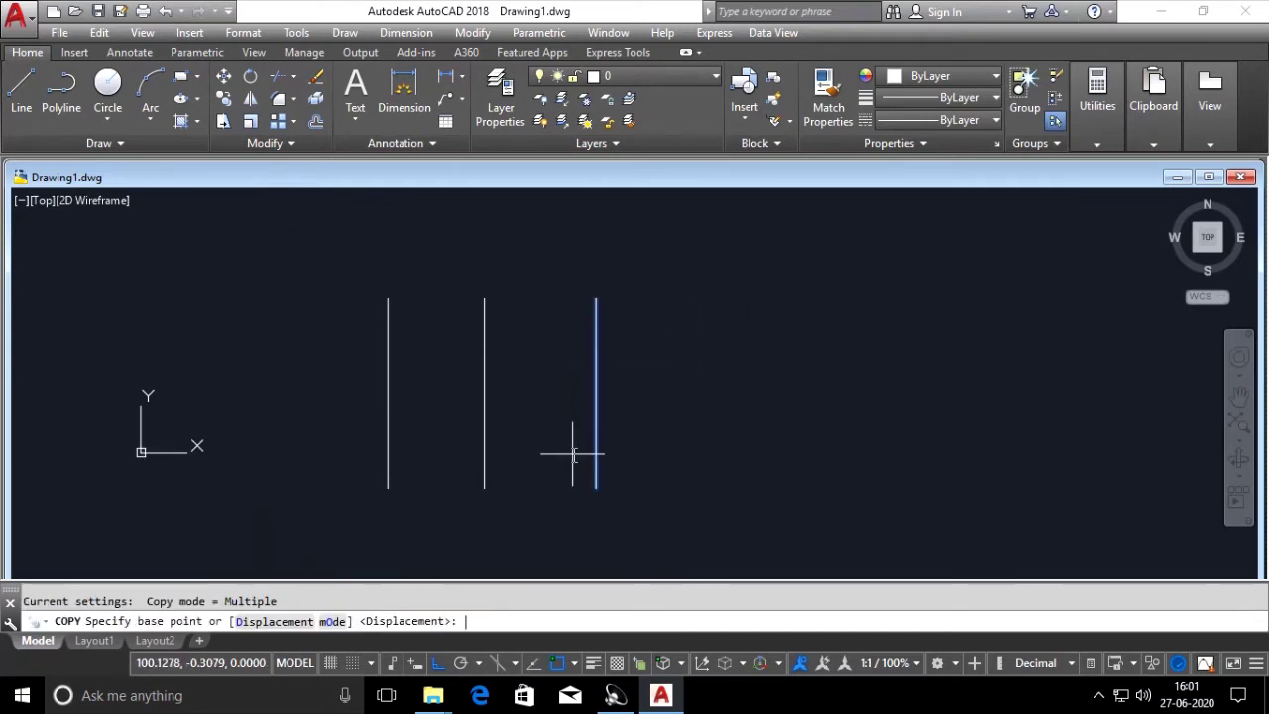
left_click(596, 487)
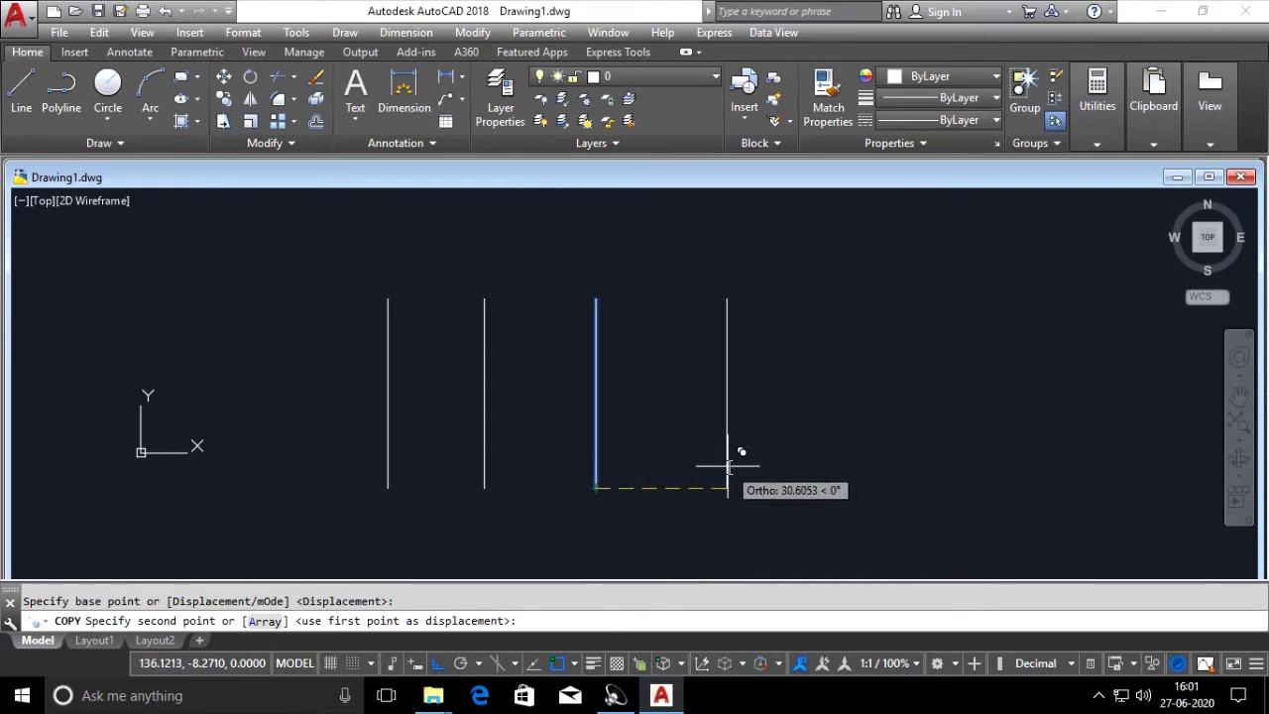
type("5")
key("Return")
key("Escape")
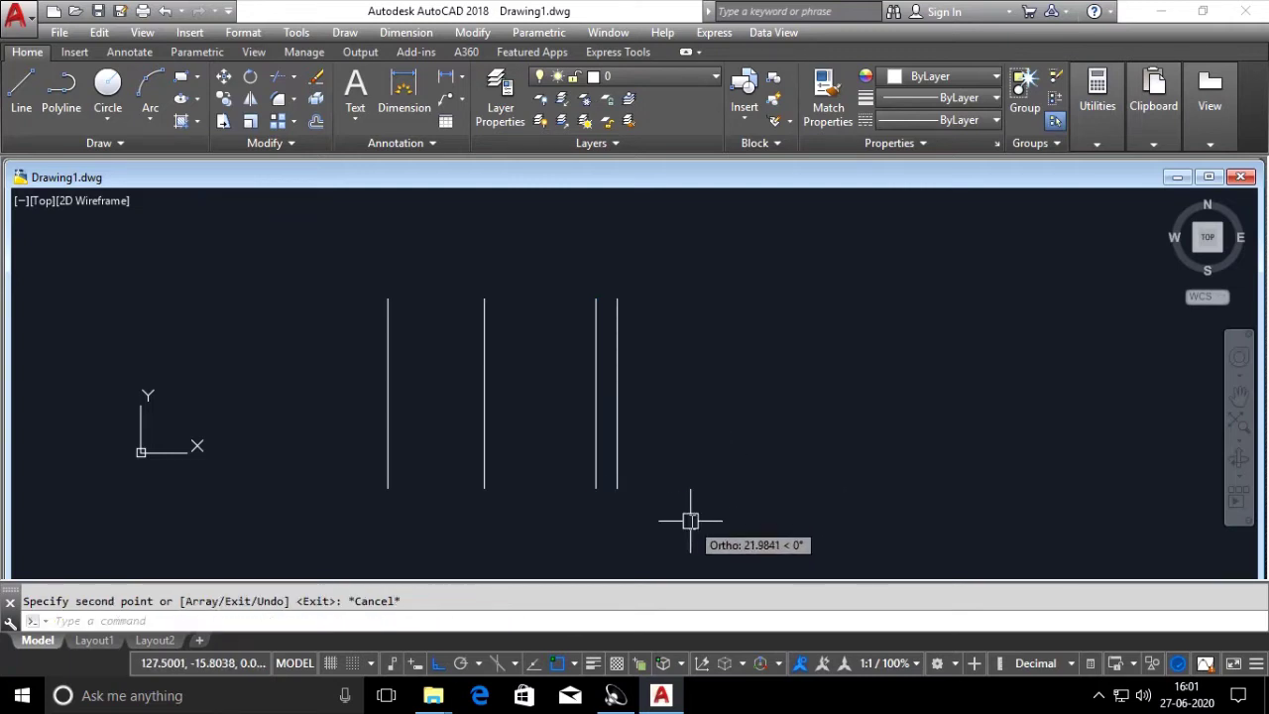
Step: Add a linear dimension showing the 5.0000 spacing between the two close lines
left_click(446, 77)
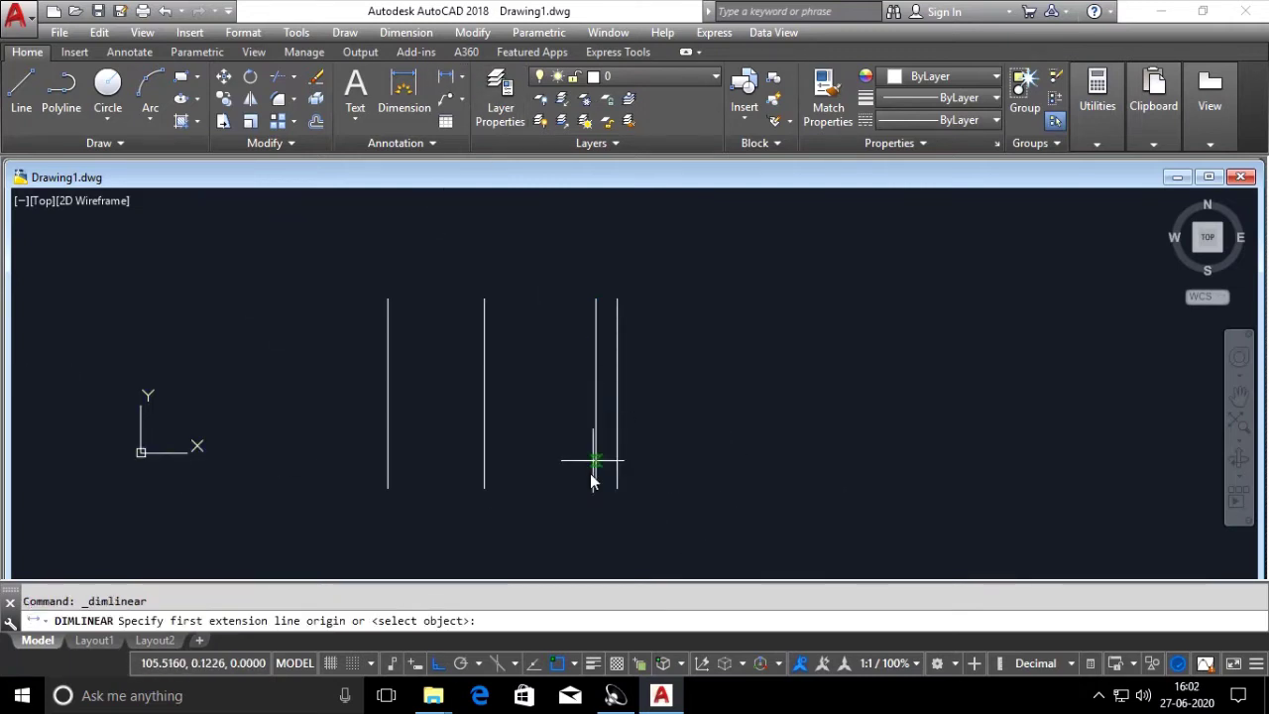
scroll(592, 463, "up", 5)
left_click(584, 462)
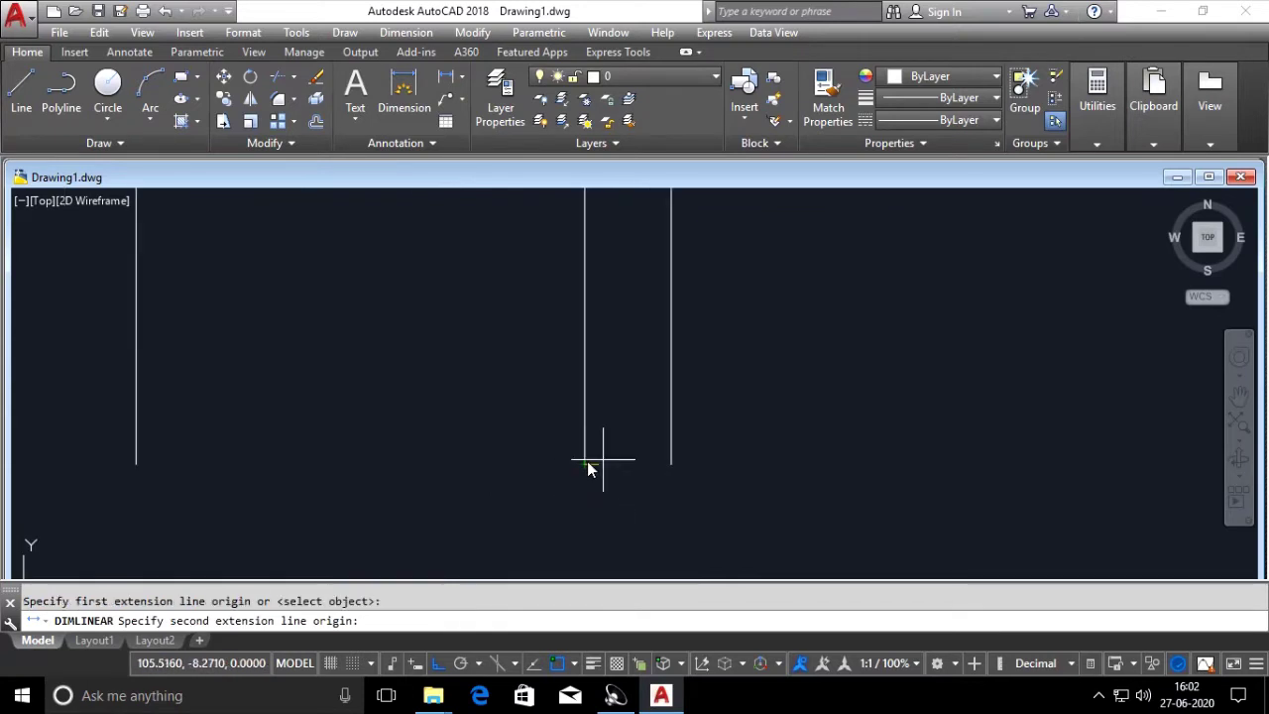
left_click(671, 464)
left_click(680, 502)
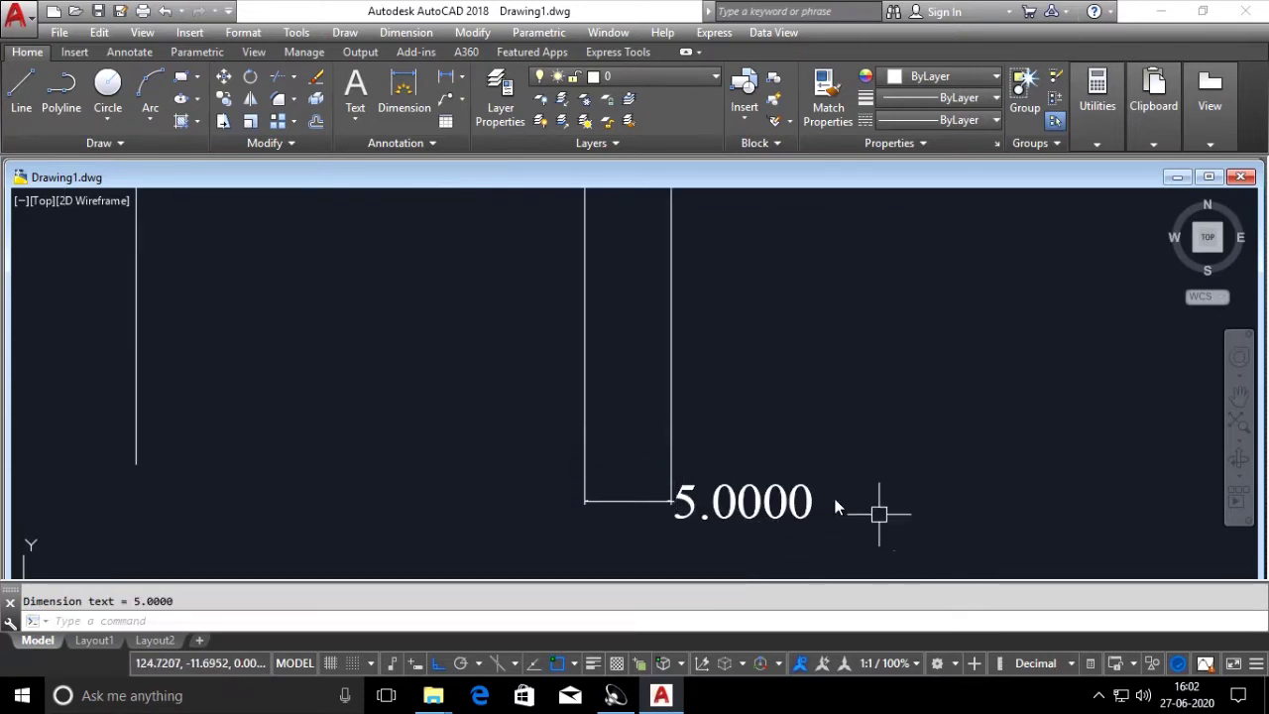
Step: Delete the 5.0000 dimension and all four vertical lines
left_click(823, 488)
left_click(719, 531)
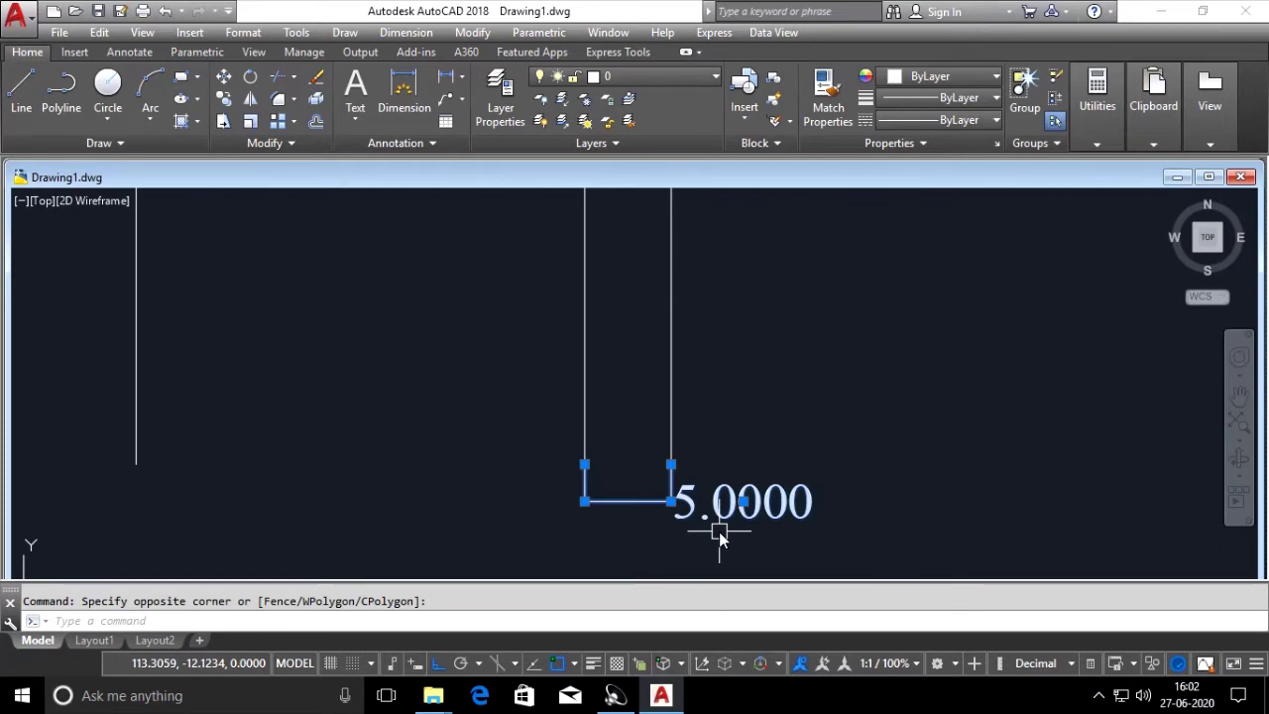
key("Delete")
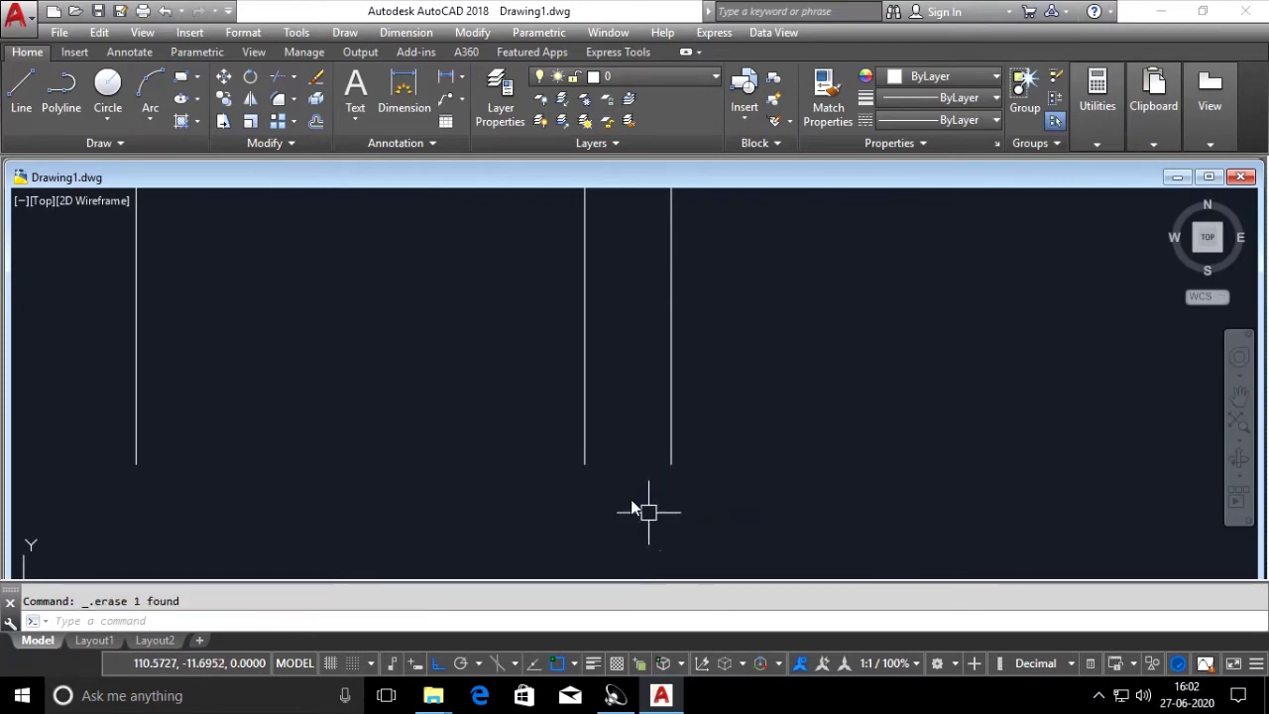
scroll(624, 490, "down", 1)
scroll(624, 489, "down", 2)
left_click(721, 318)
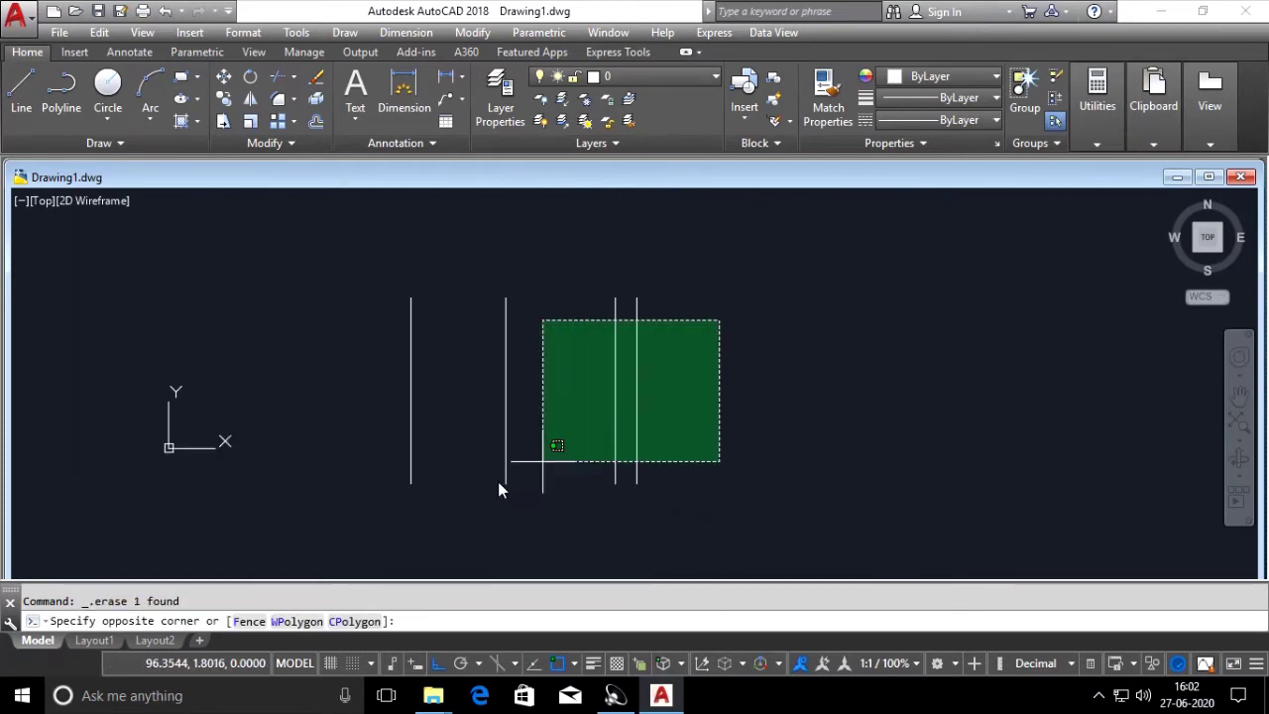
left_click(410, 502)
key("Delete")
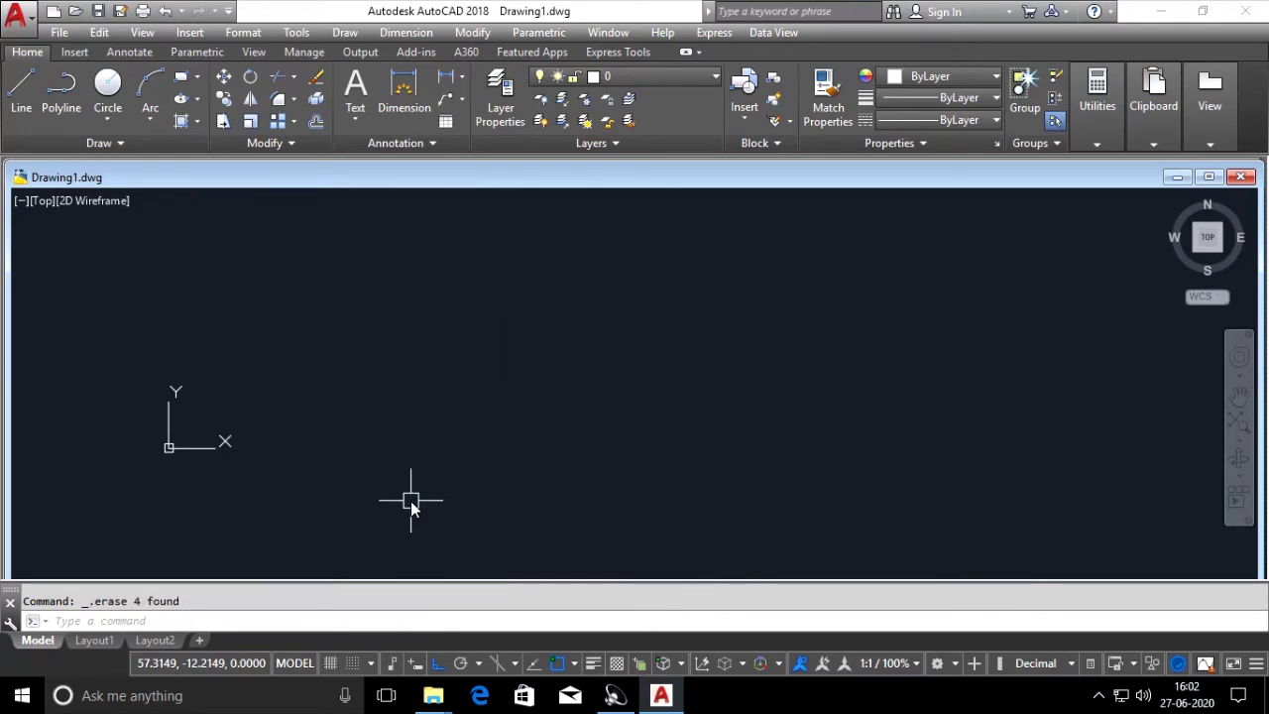
Step: Draw a vertical guide line down from near the top centre
left_click(23, 94)
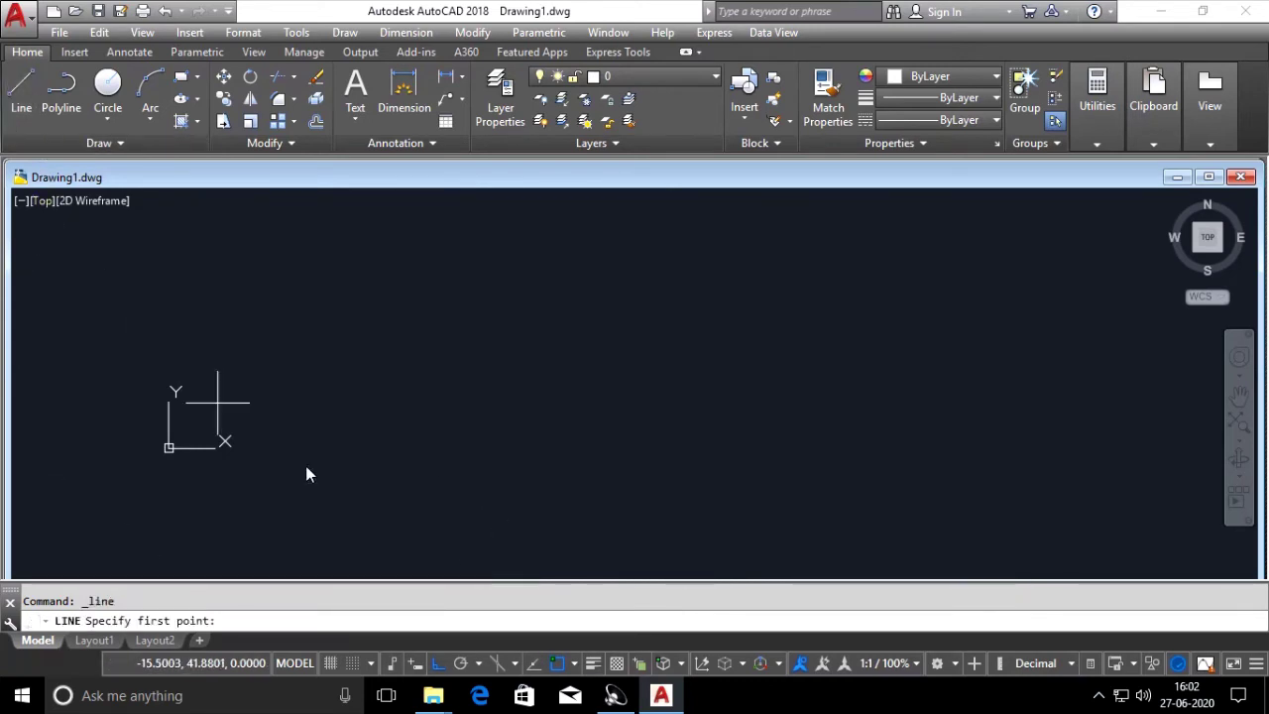
left_click(643, 230)
left_click(632, 541)
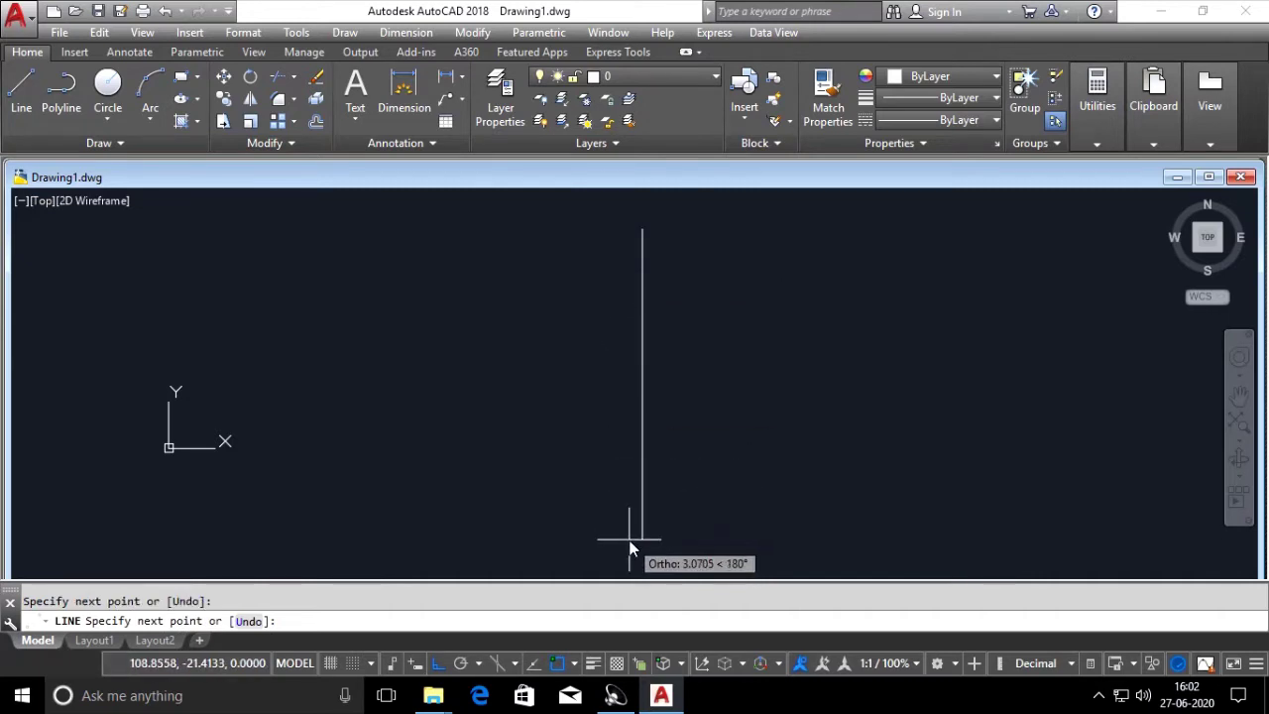
key("Escape")
Step: Draw a polyline profile: flat base, two arcs forming an S-curve, then a line to the guide's top
left_click(61, 89)
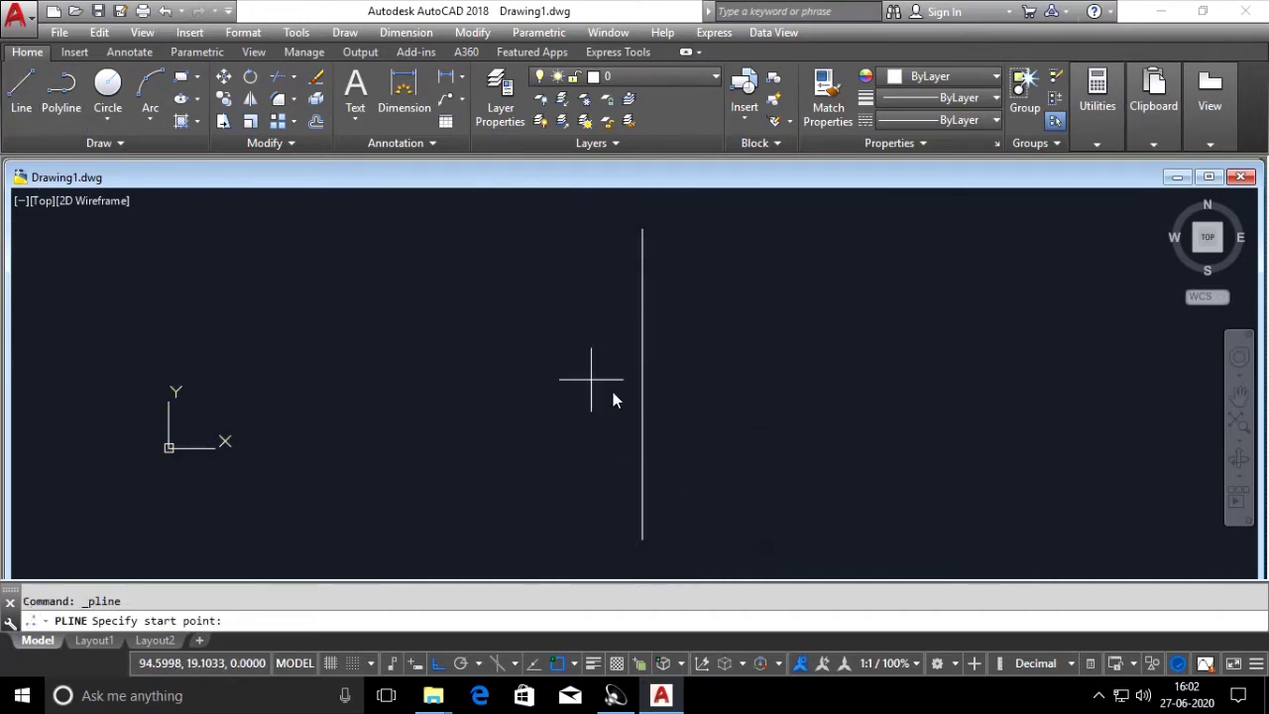
left_click(642, 540)
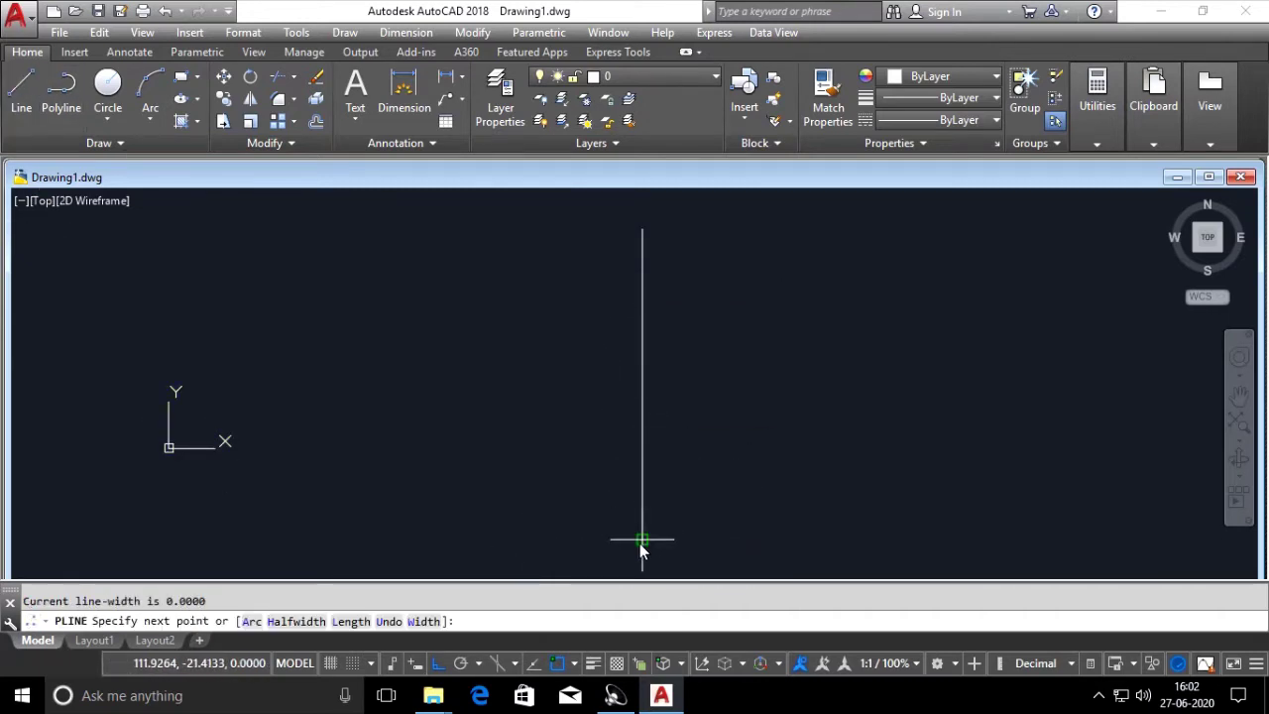
left_click(787, 551)
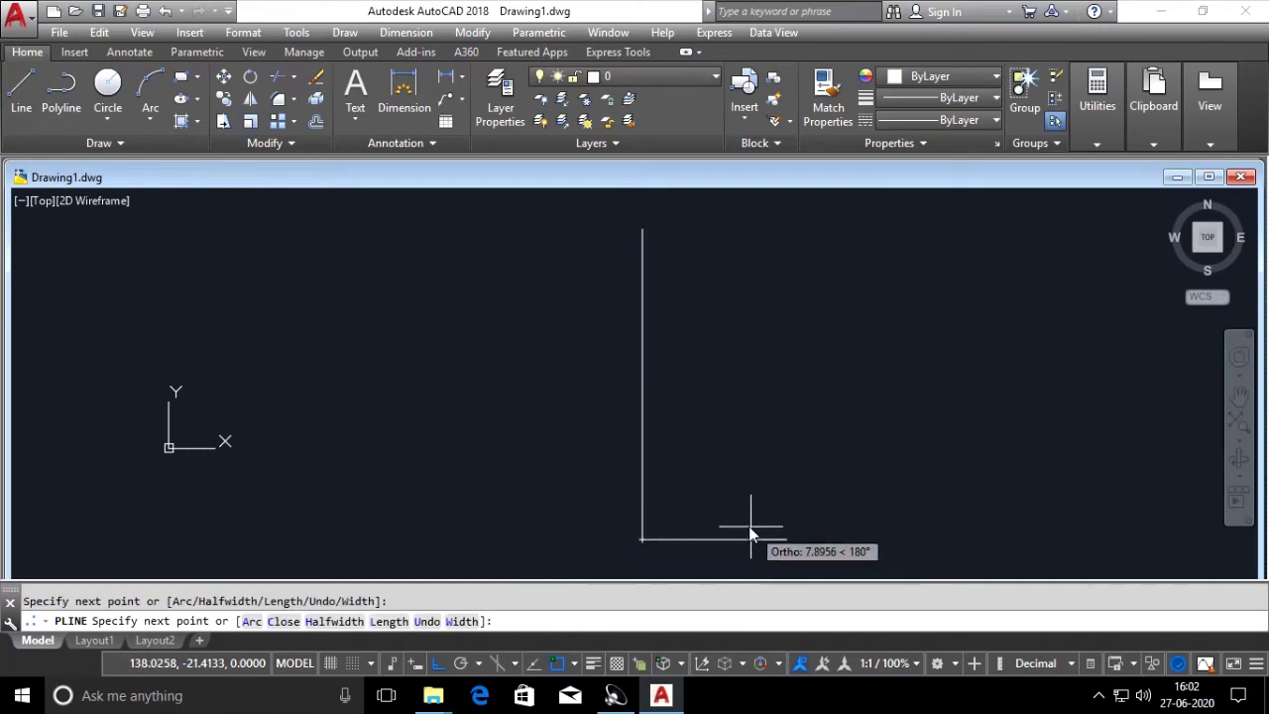
left_click(463, 665)
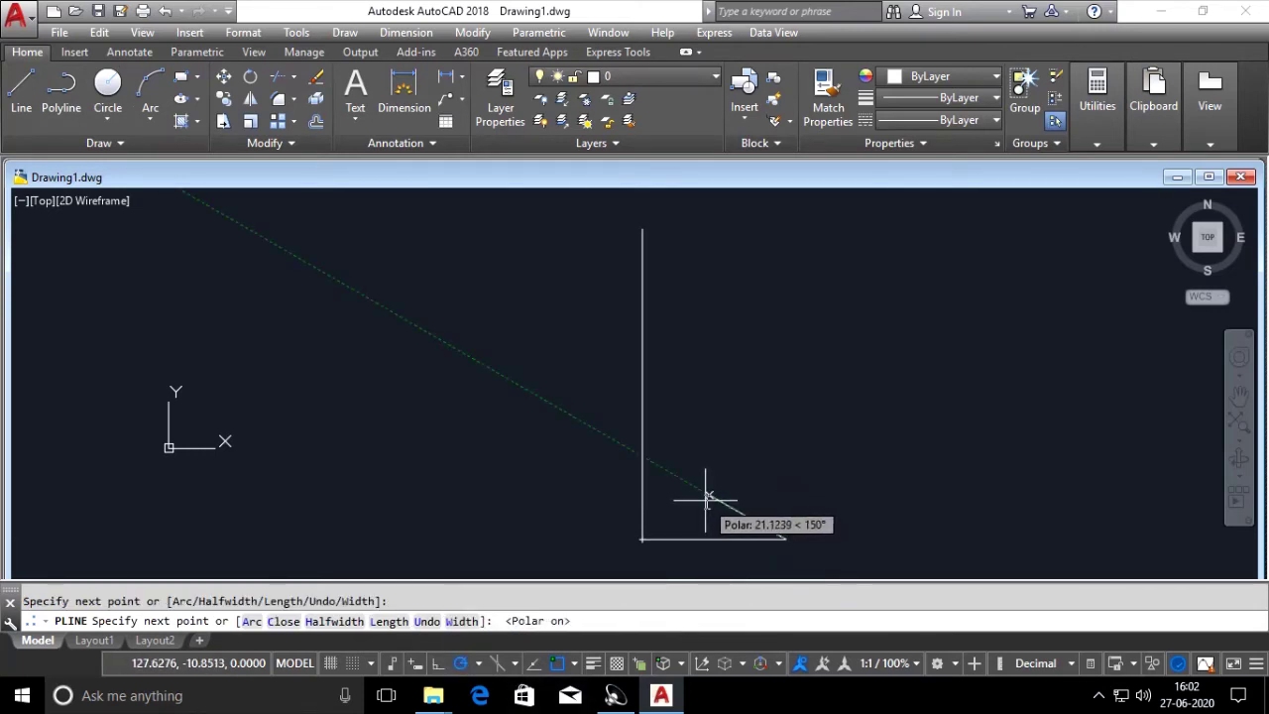
type("a")
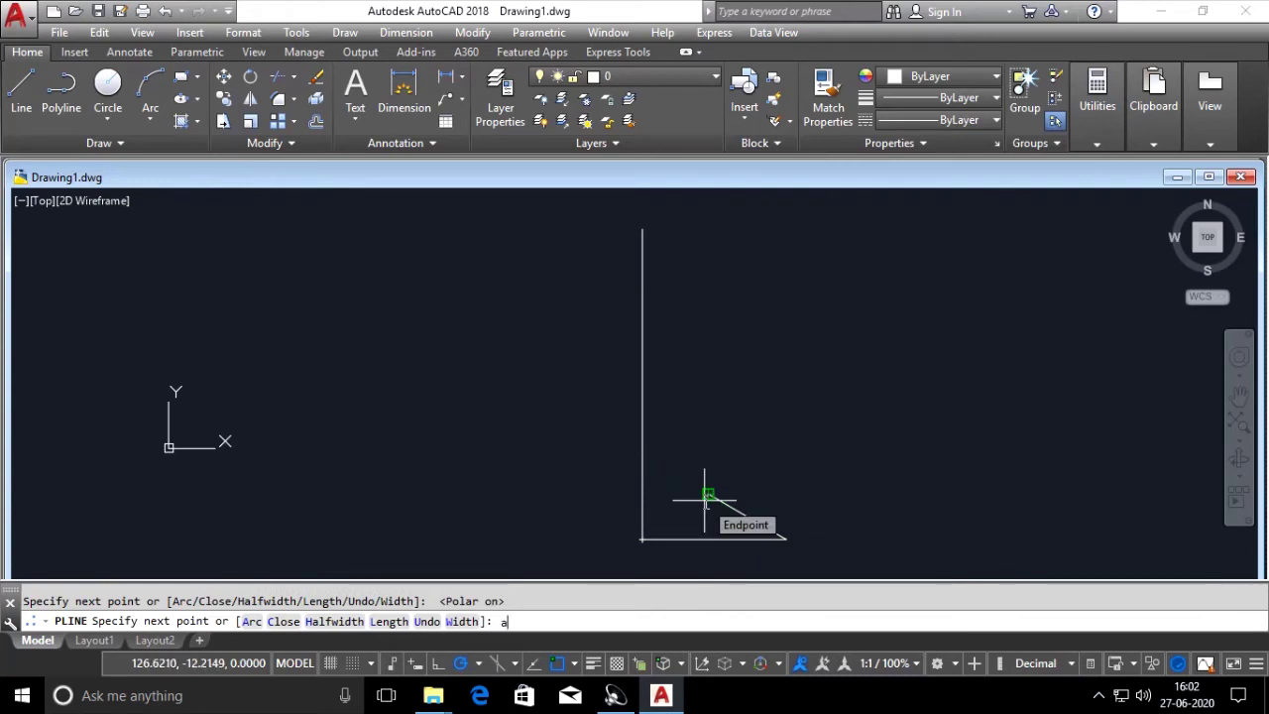
key("Return")
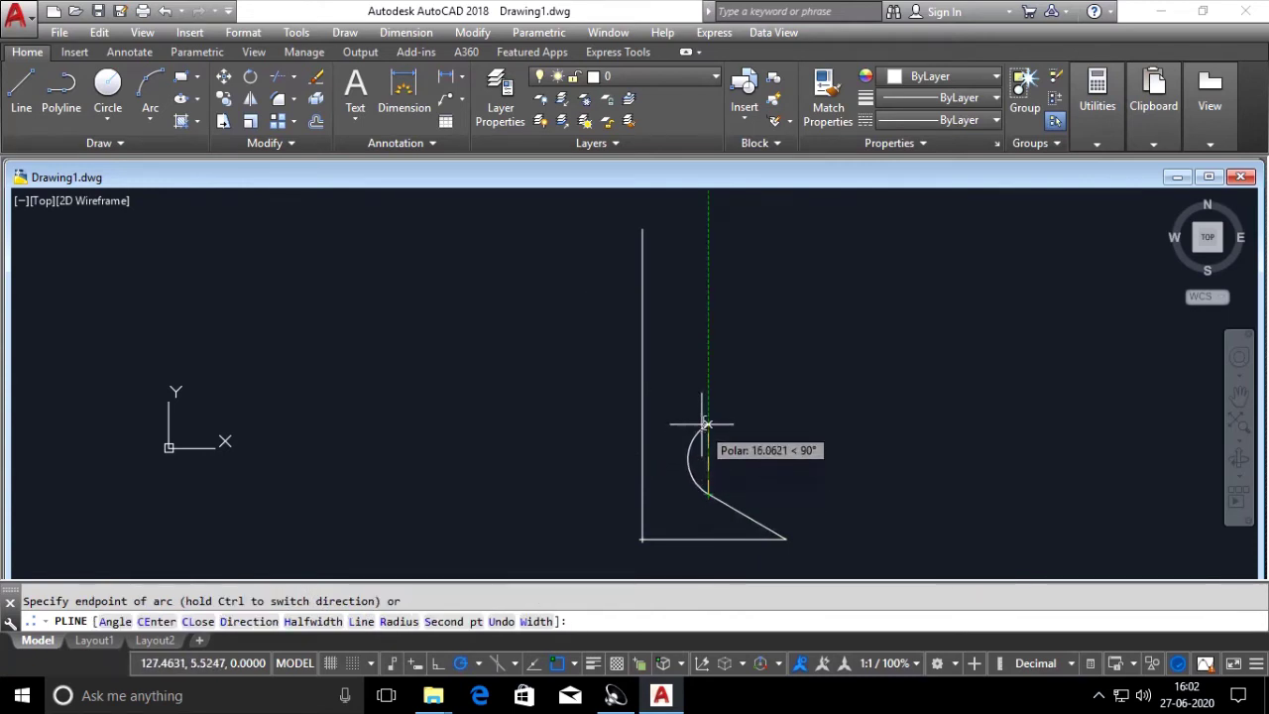
left_click(707, 395)
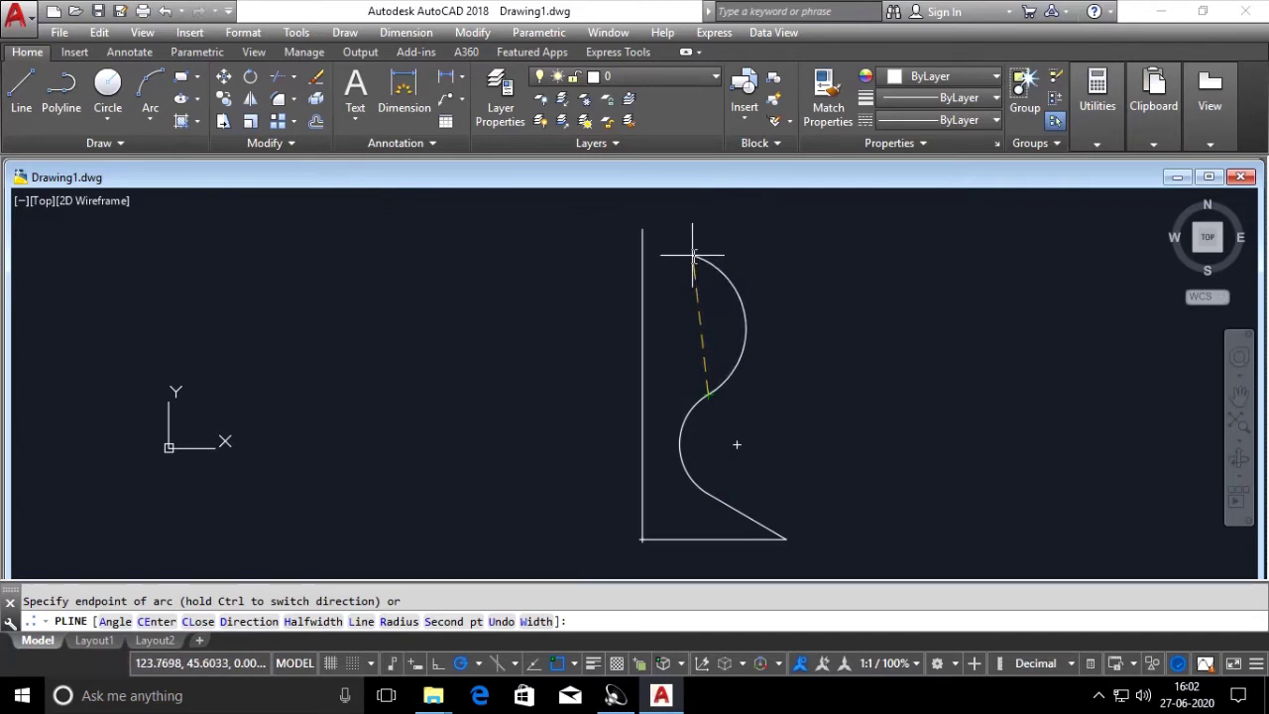
left_click(701, 255)
type("l")
key("Return")
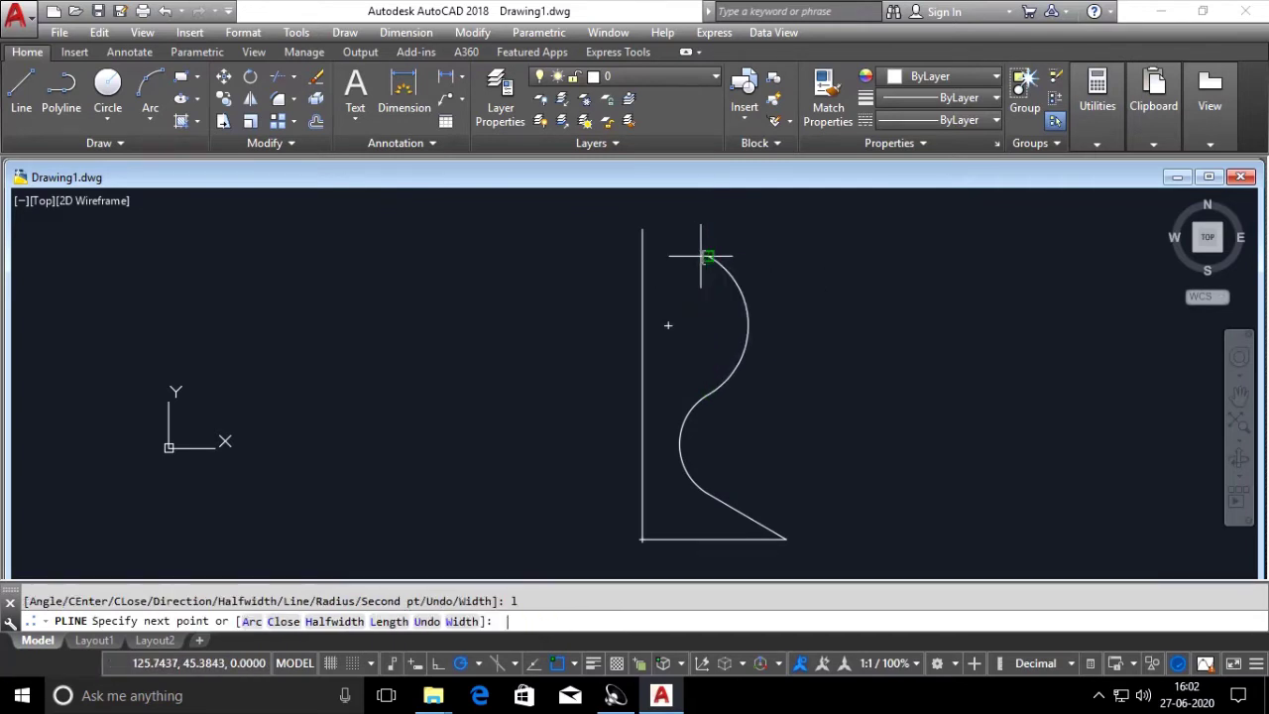
left_click(643, 230)
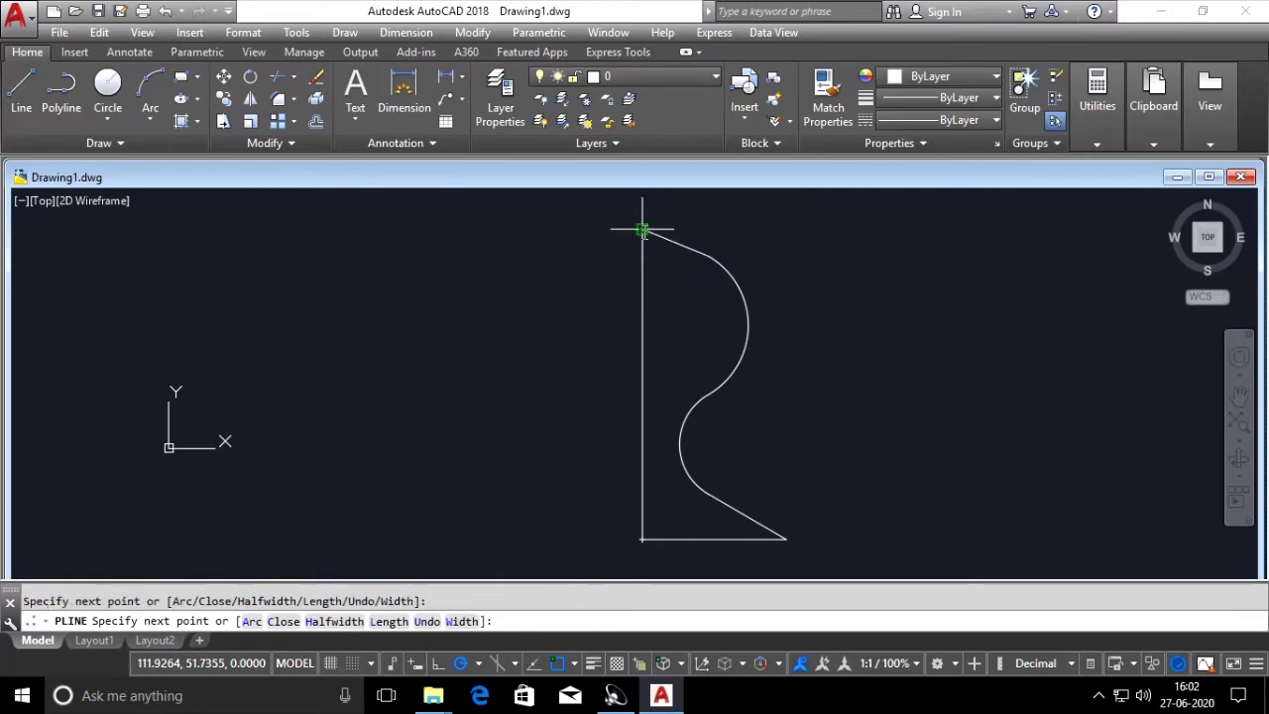
key("Escape")
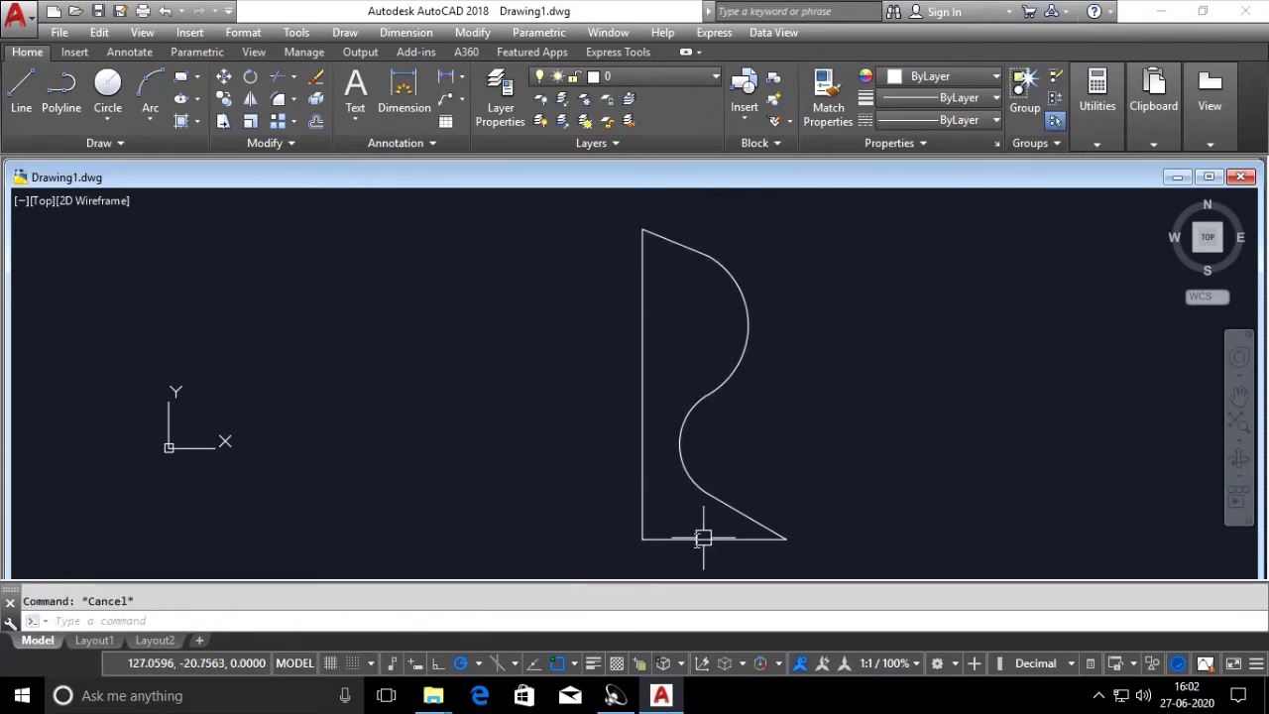
Step: Delete the vertical guide line, leaving the open half-petal profile
left_click(642, 479)
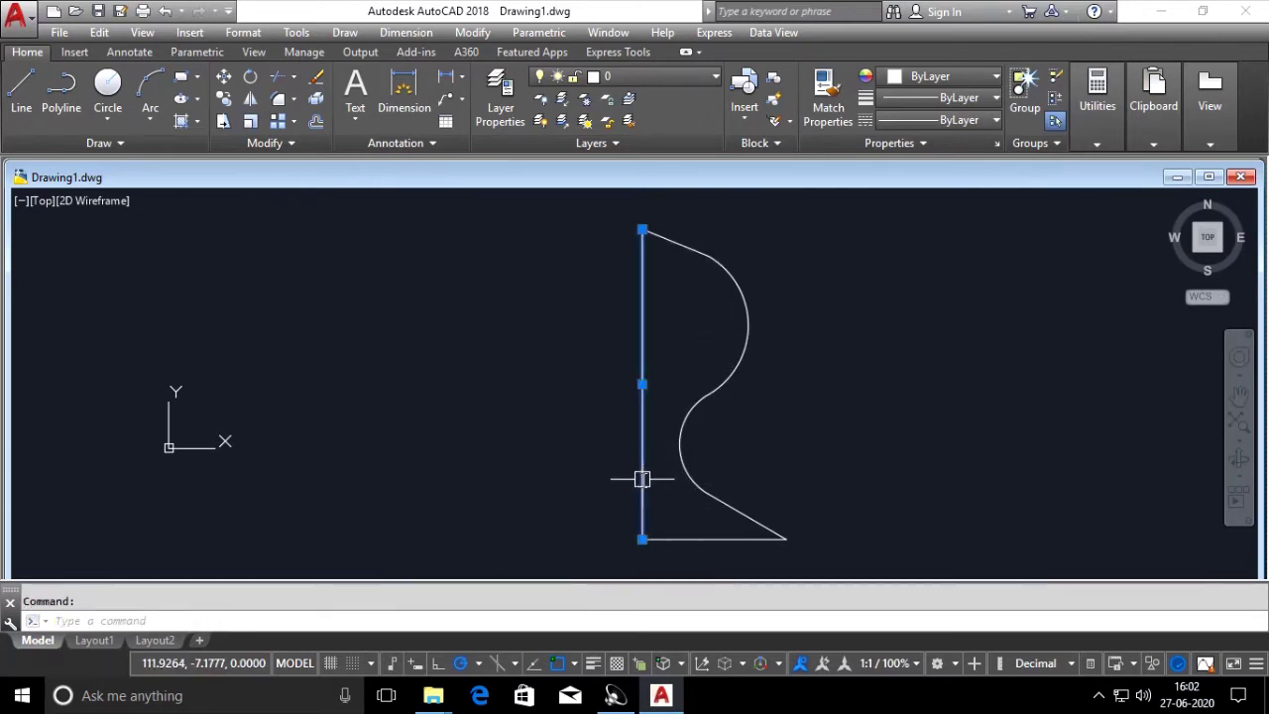
key("Delete")
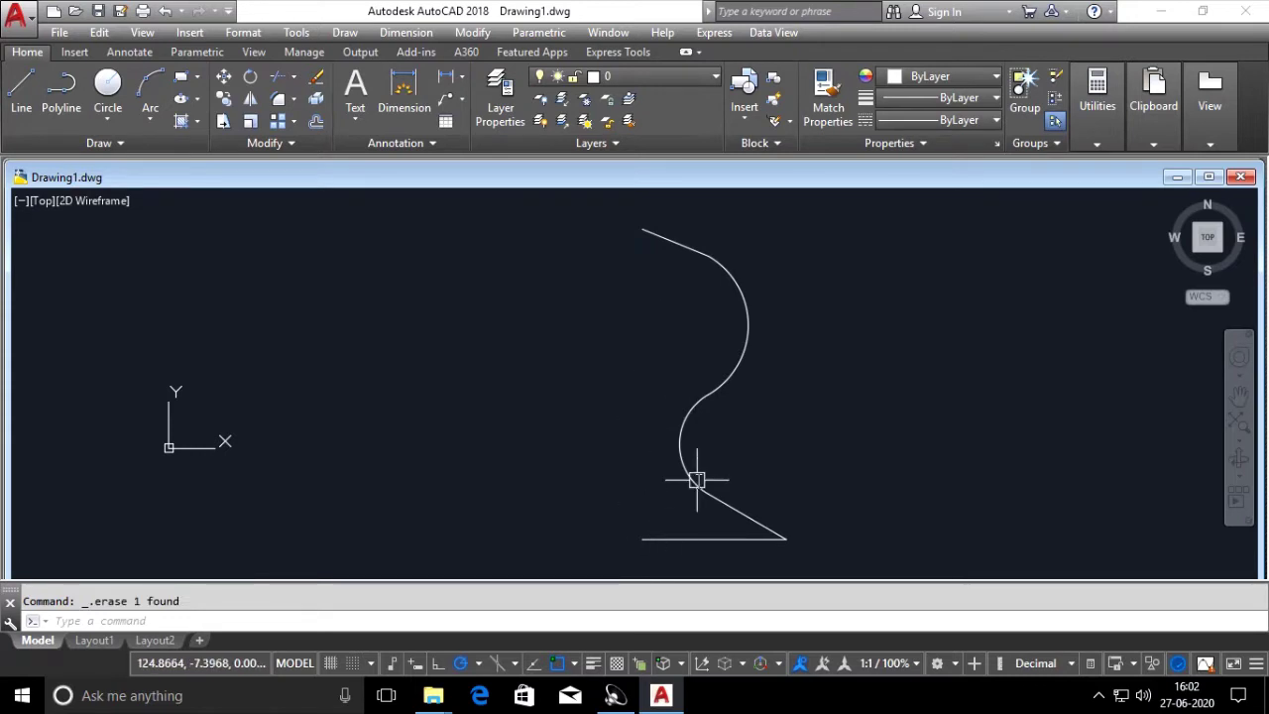
scroll(694, 482, "down", 2)
scroll(723, 487, "up", 1)
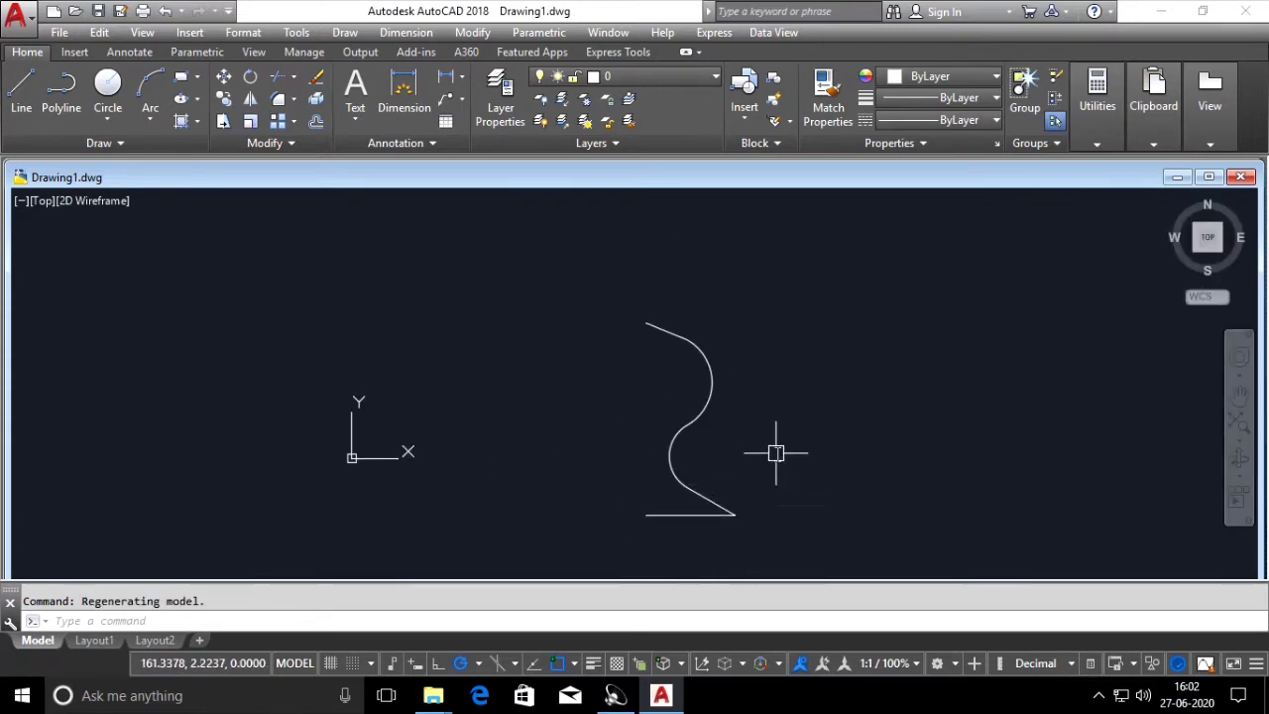
Step: Mirror the half-petal outline about the vertical axis through its bottom and top endpoints, keeping the source
type("MI")
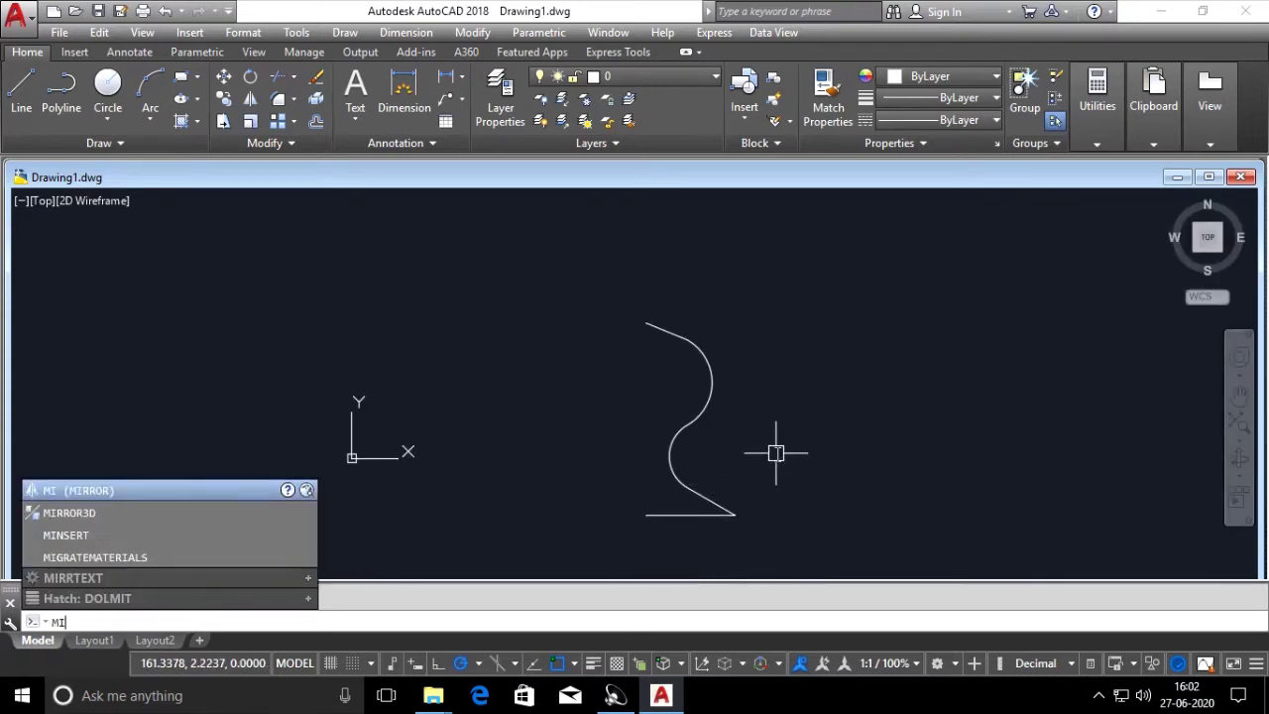
key("Return")
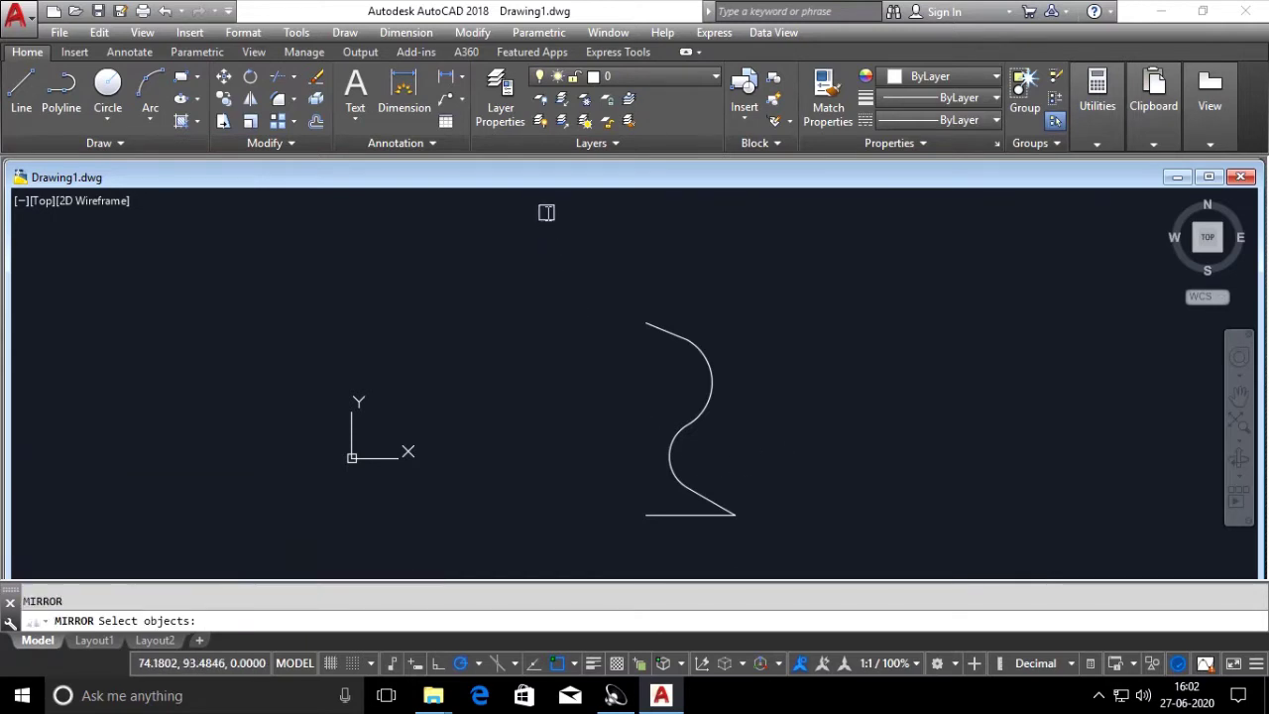
left_click(580, 263)
left_click(749, 539)
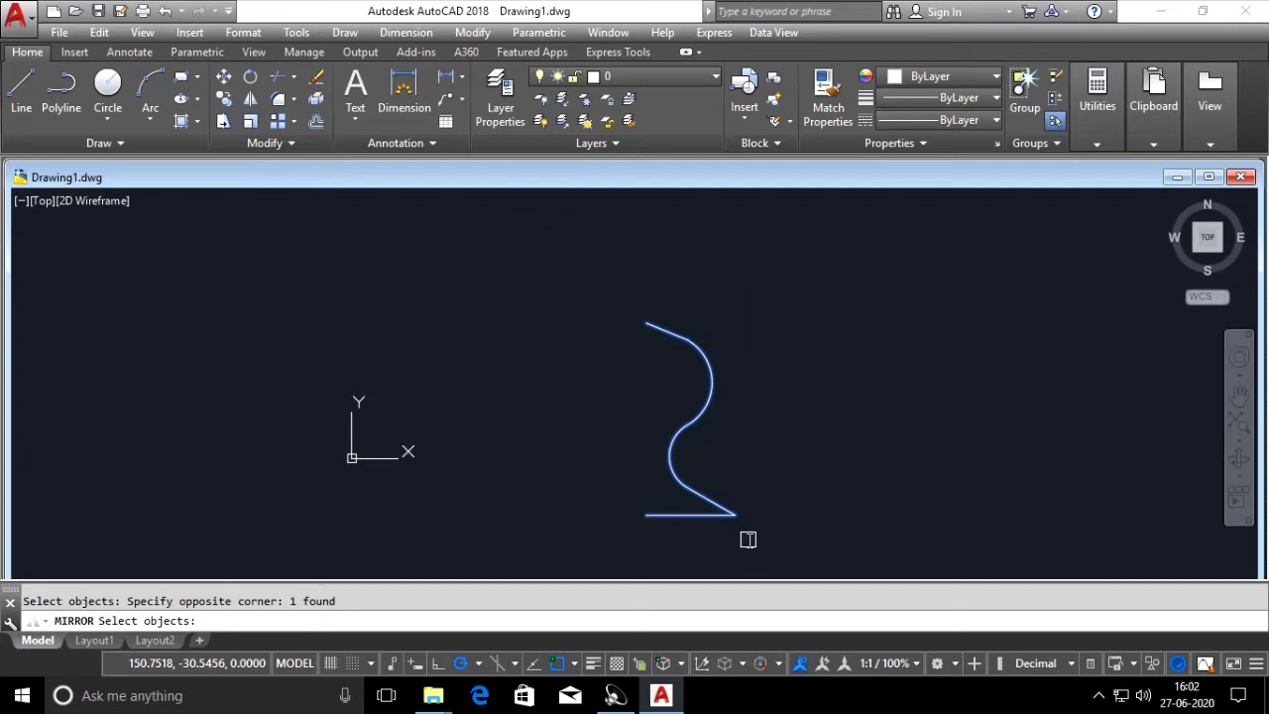
key("Return")
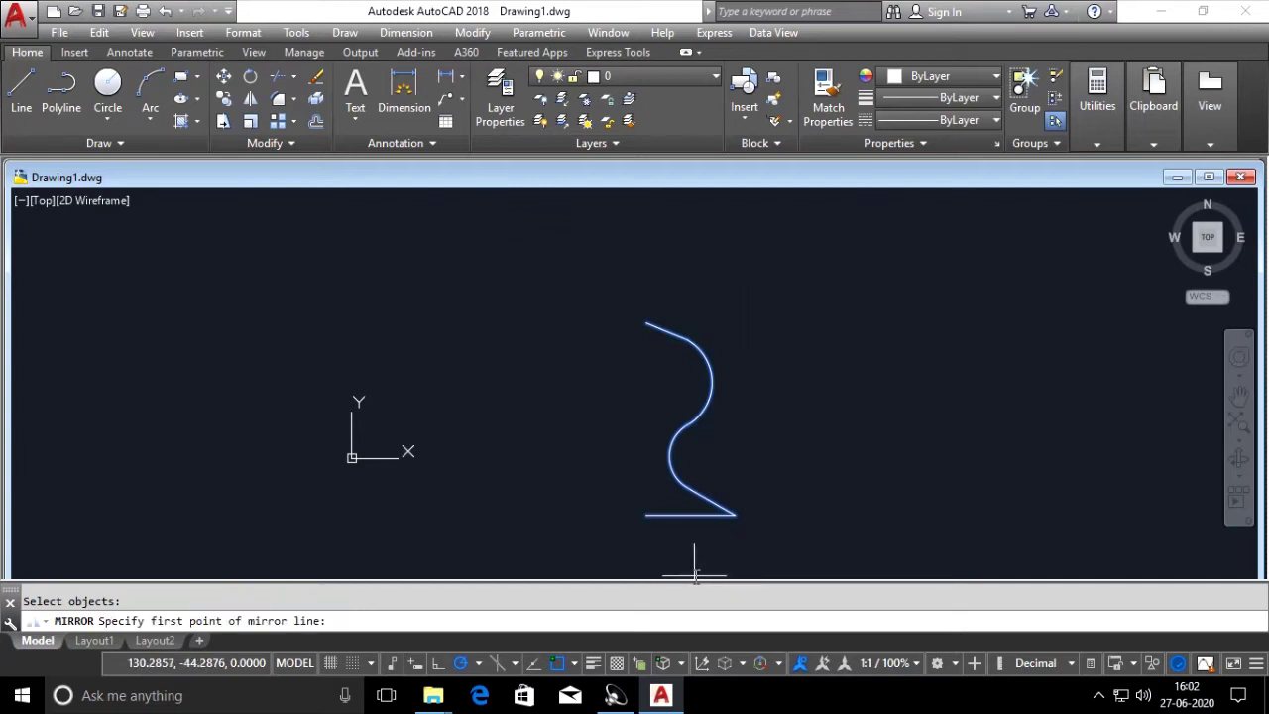
left_click(645, 516)
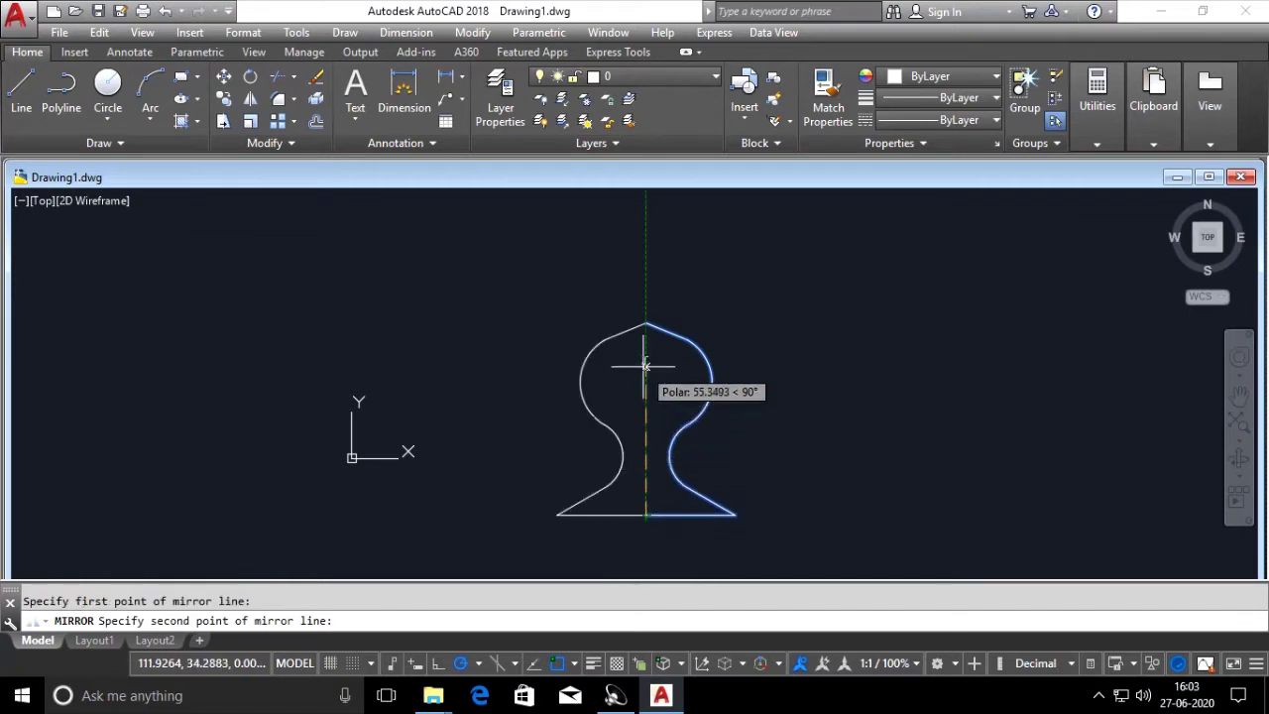
left_click(645, 323)
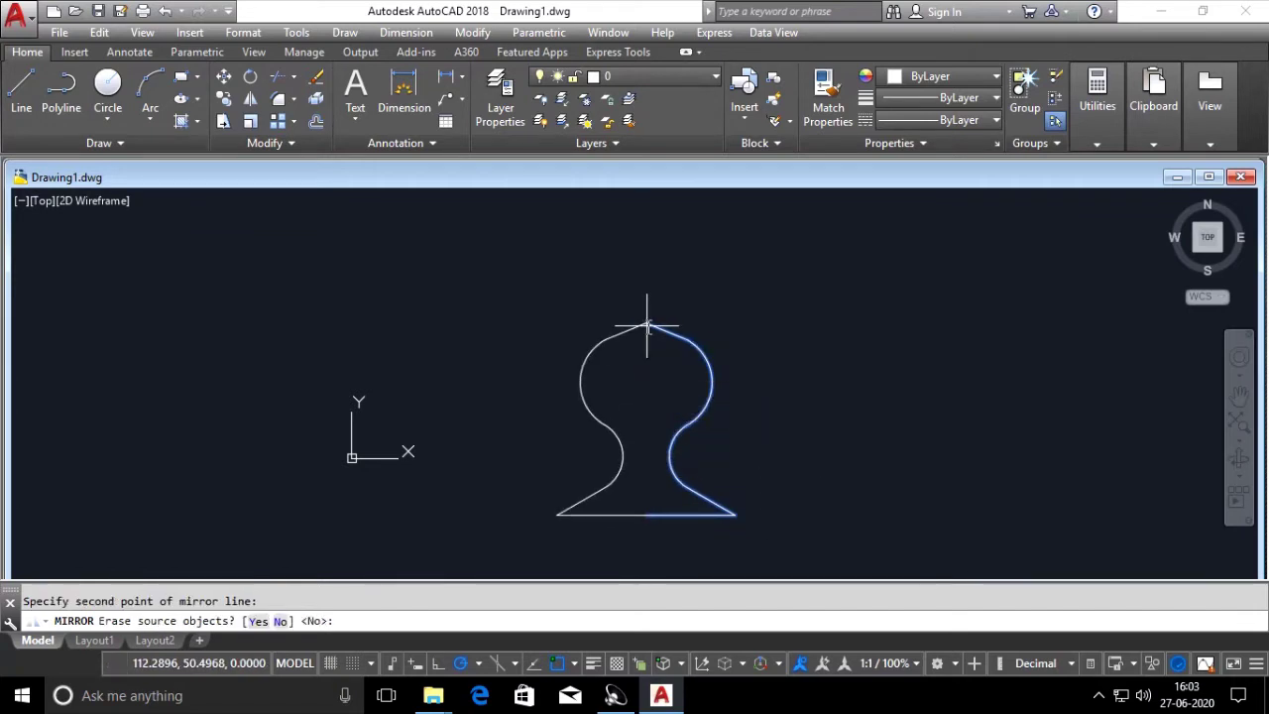
key("Return")
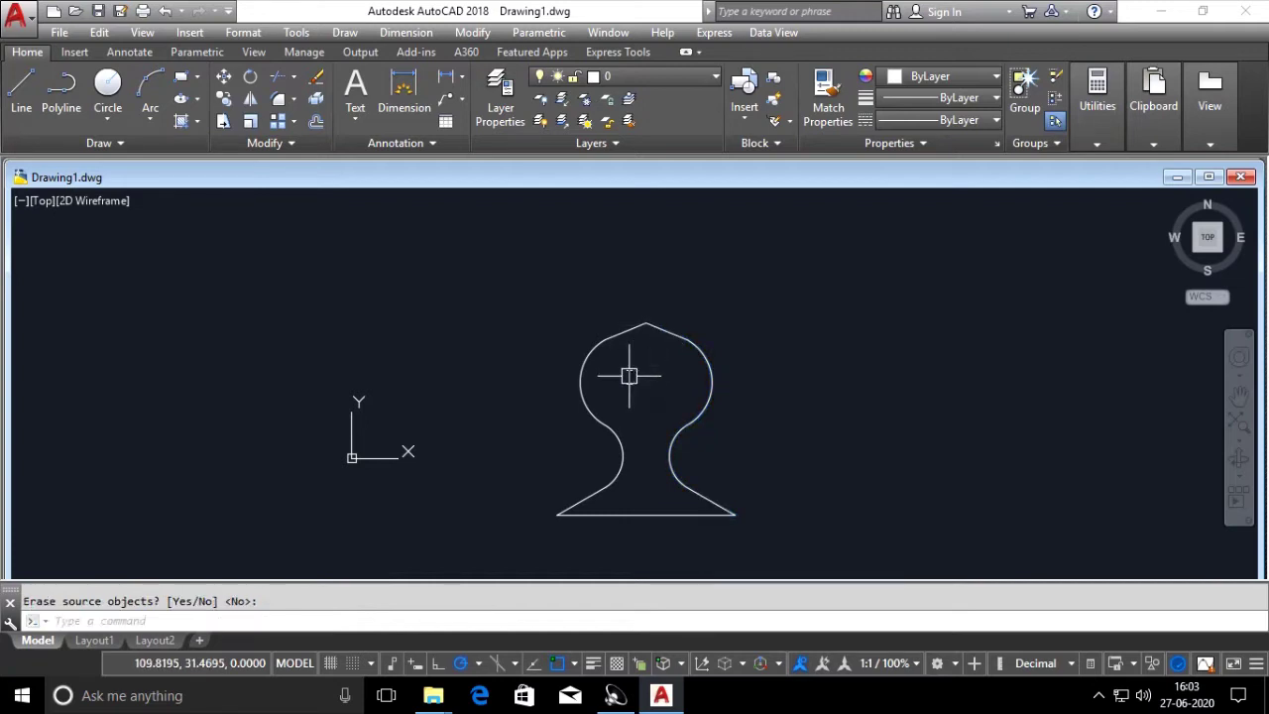
Step: Mirror the whole petal to a copy on its right, keeping the original
middle_click_drag(597, 377, 532, 340)
scroll(536, 339, "down", 4)
scroll(615, 378, "up", 2)
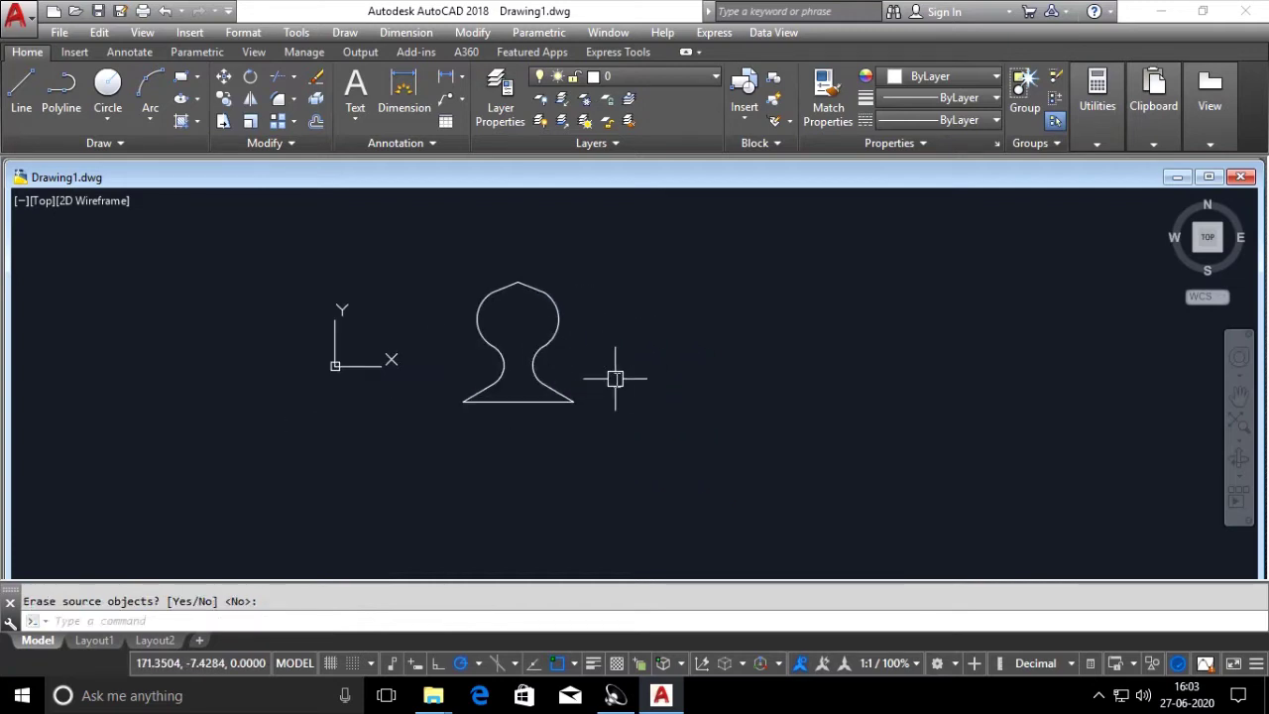
type("mi")
key("Return")
left_click(437, 258)
left_click(646, 491)
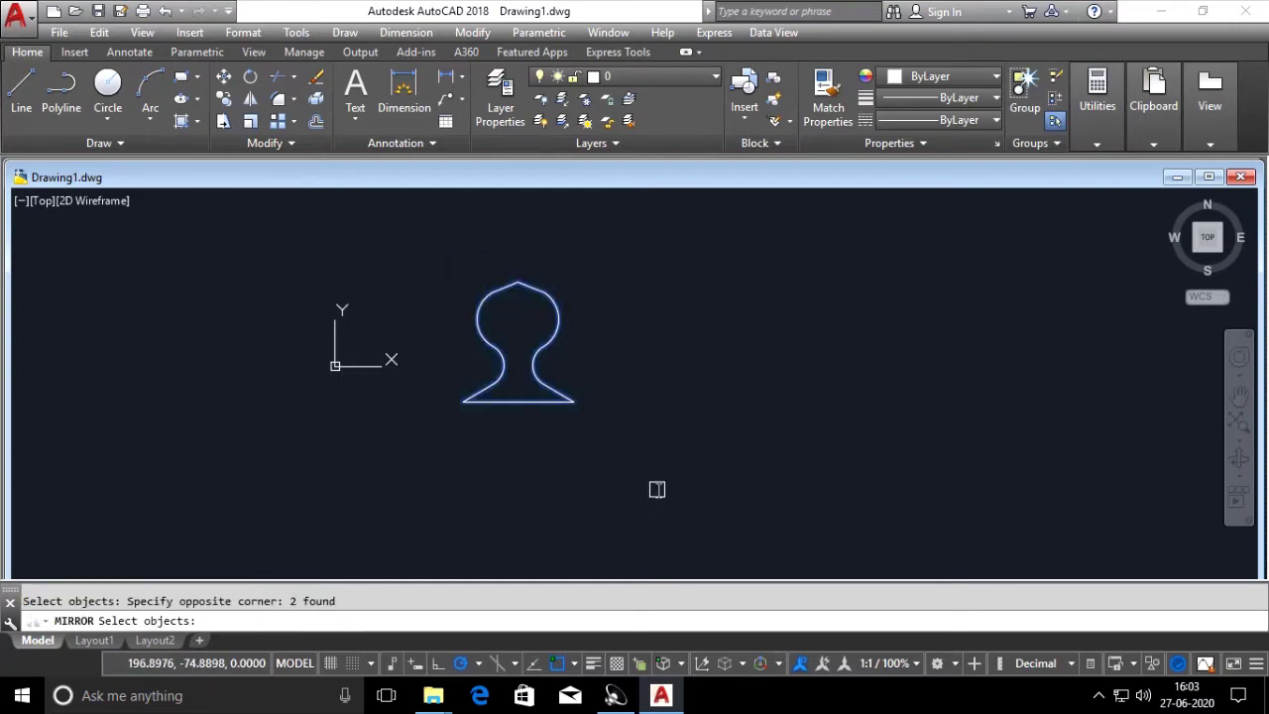
key("Return")
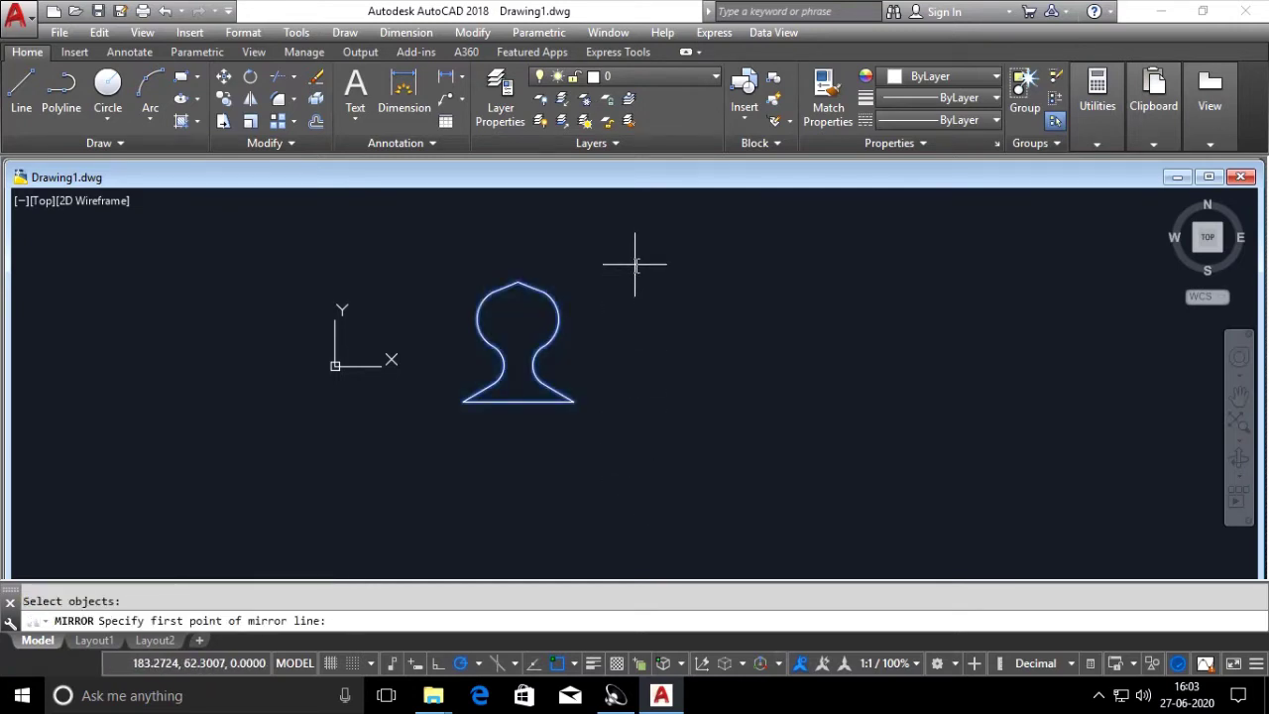
left_click(663, 253)
left_click(658, 474)
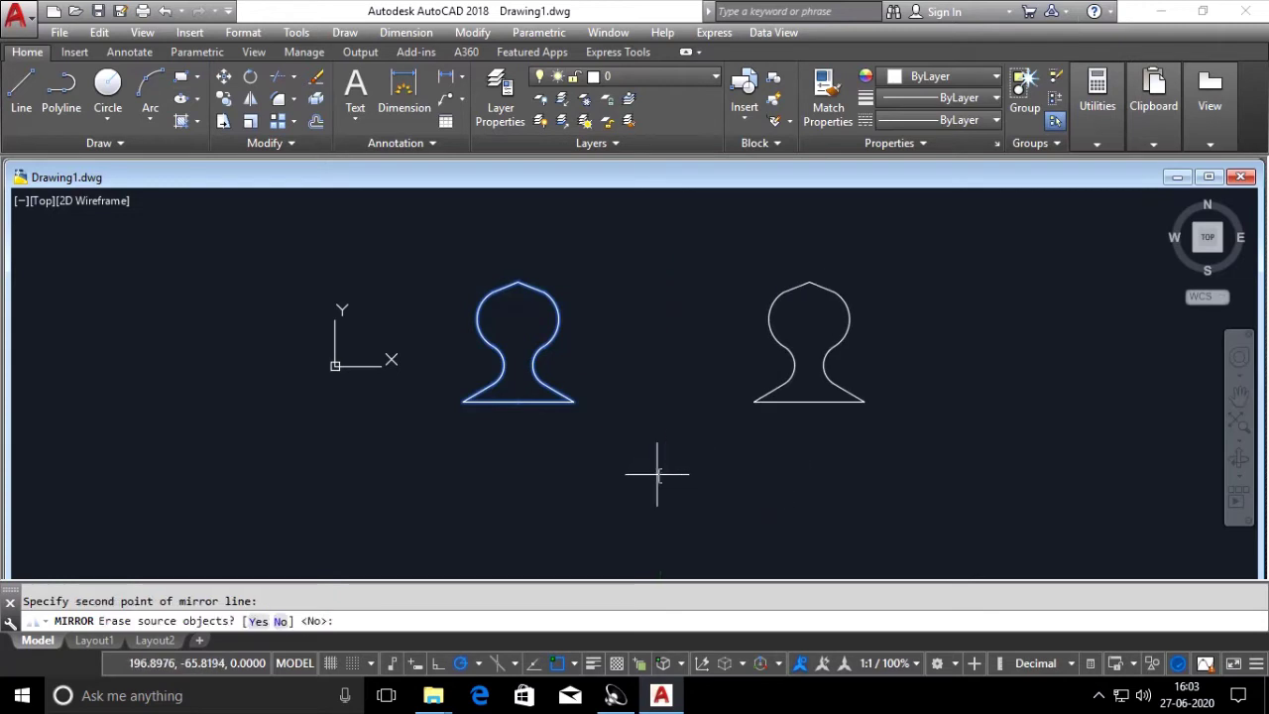
key("Return")
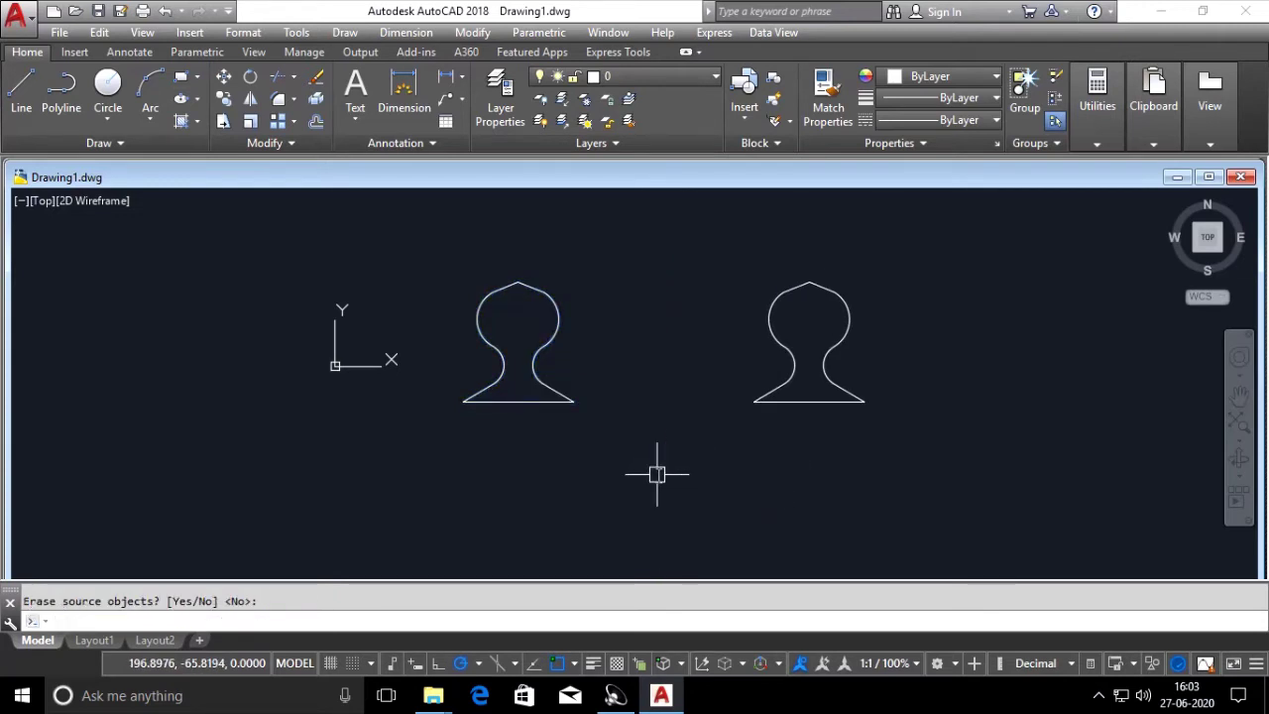
key("Return")
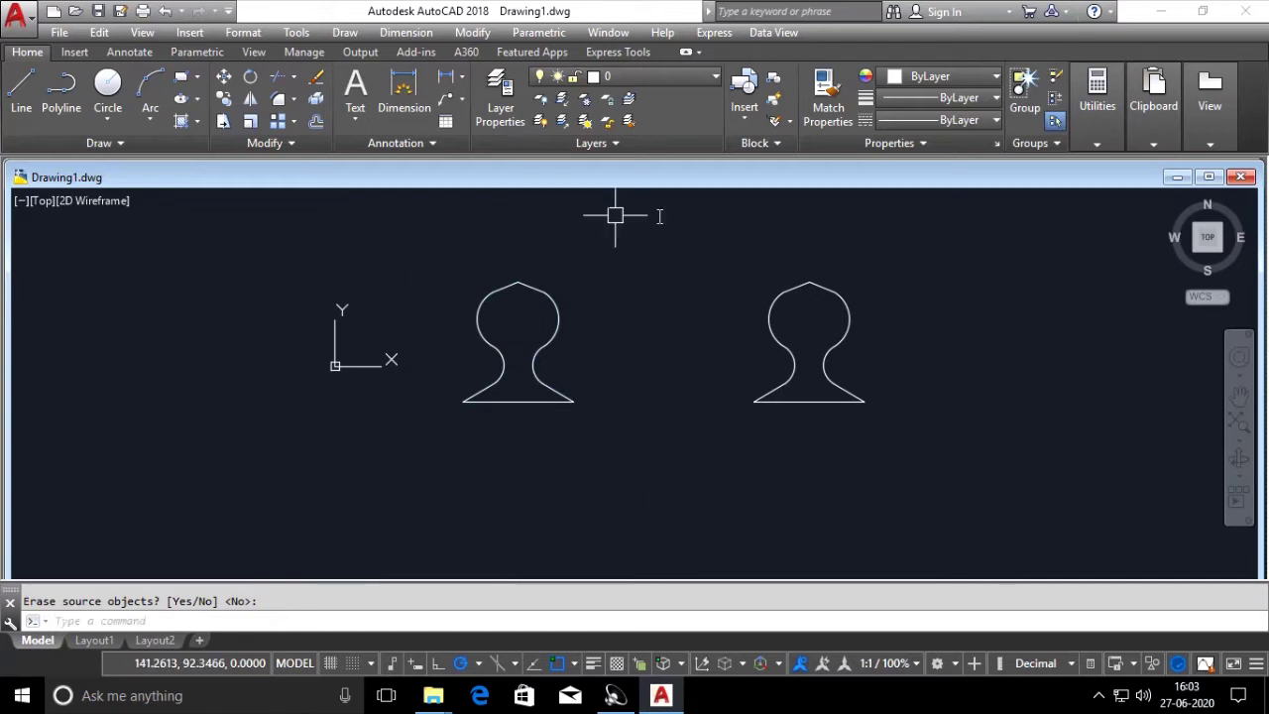
Step: Erase both petal shapes with a crossing selection, clearing the canvas
left_click(938, 237)
left_click(415, 480)
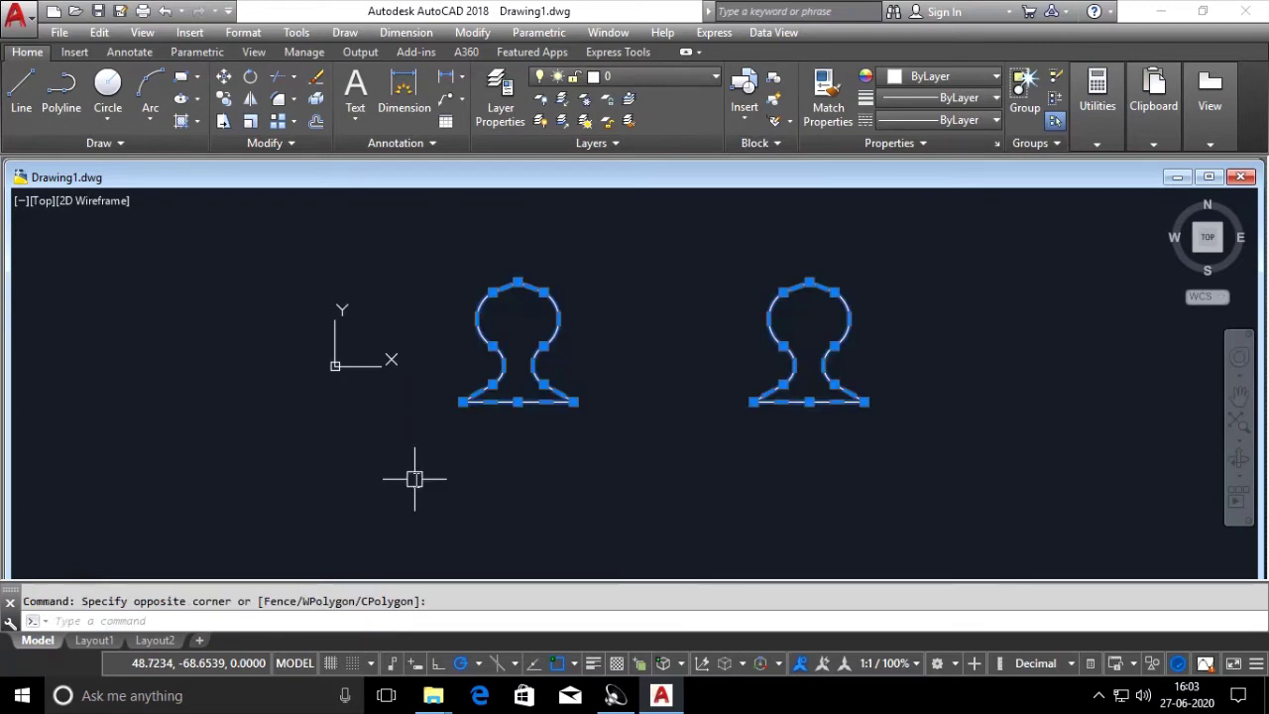
key("Delete")
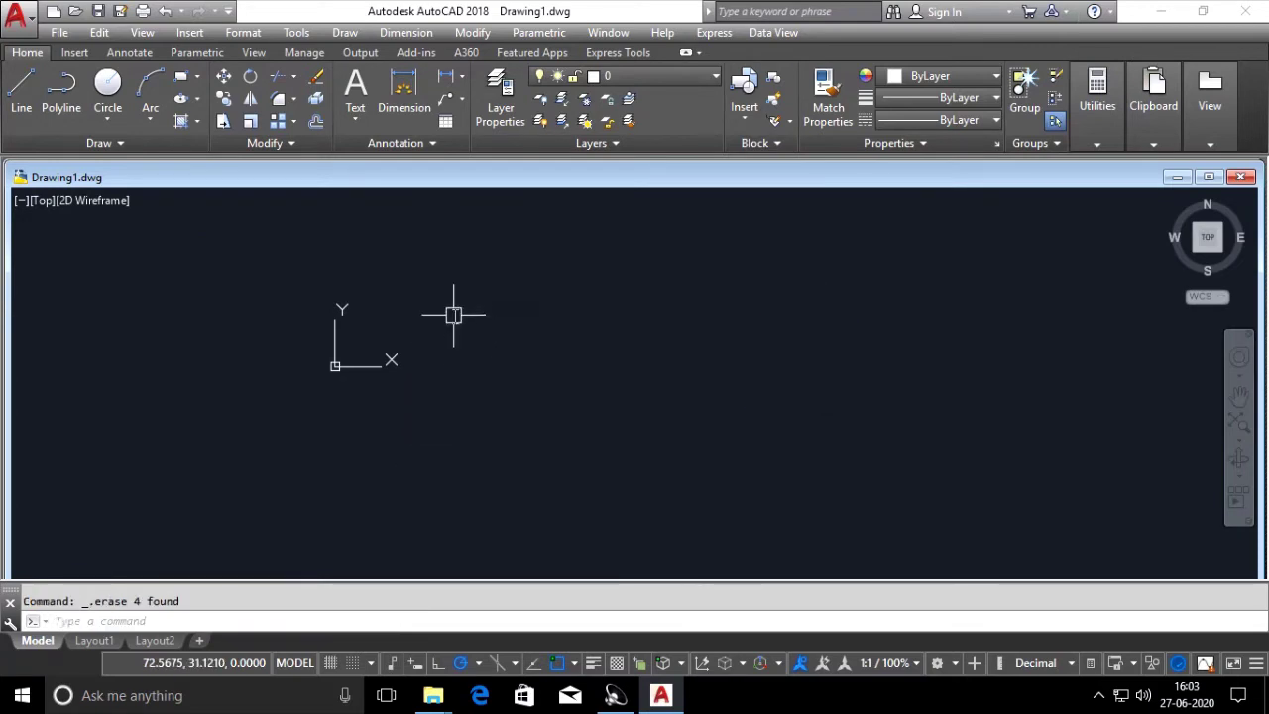
scroll(454, 315, "up", 4)
scroll(454, 316, "up", 2)
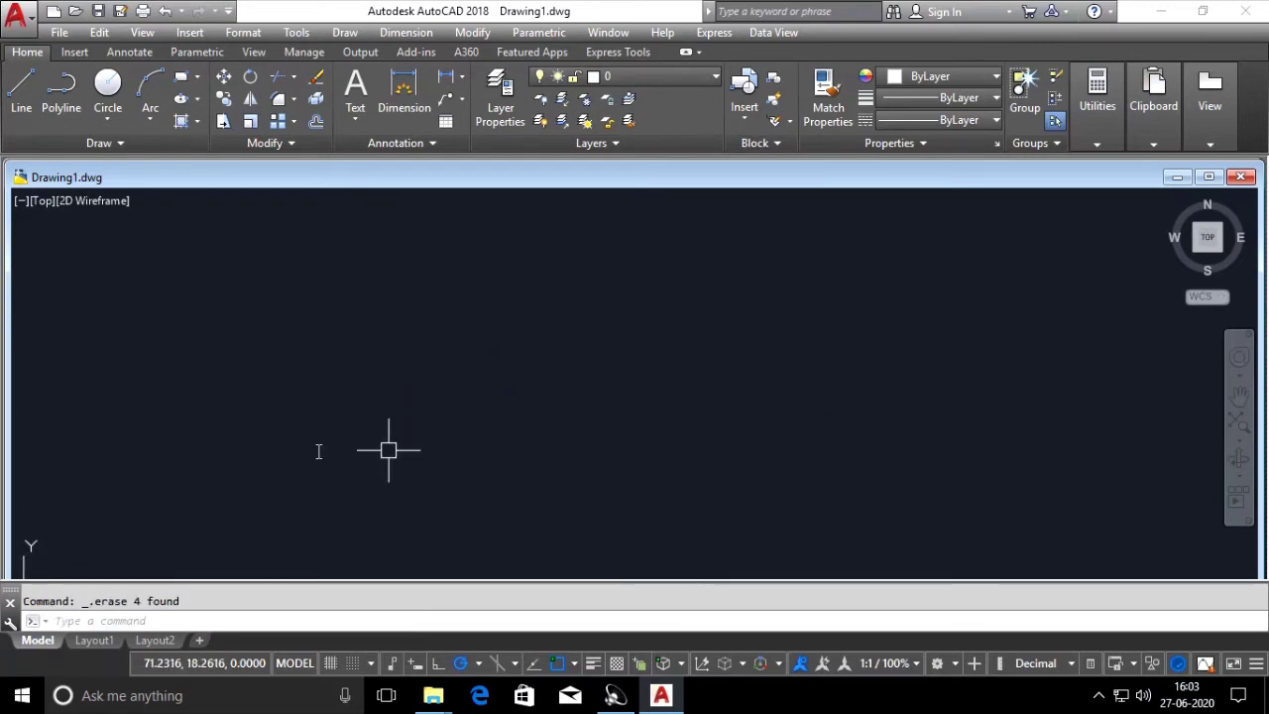
left_click(111, 87)
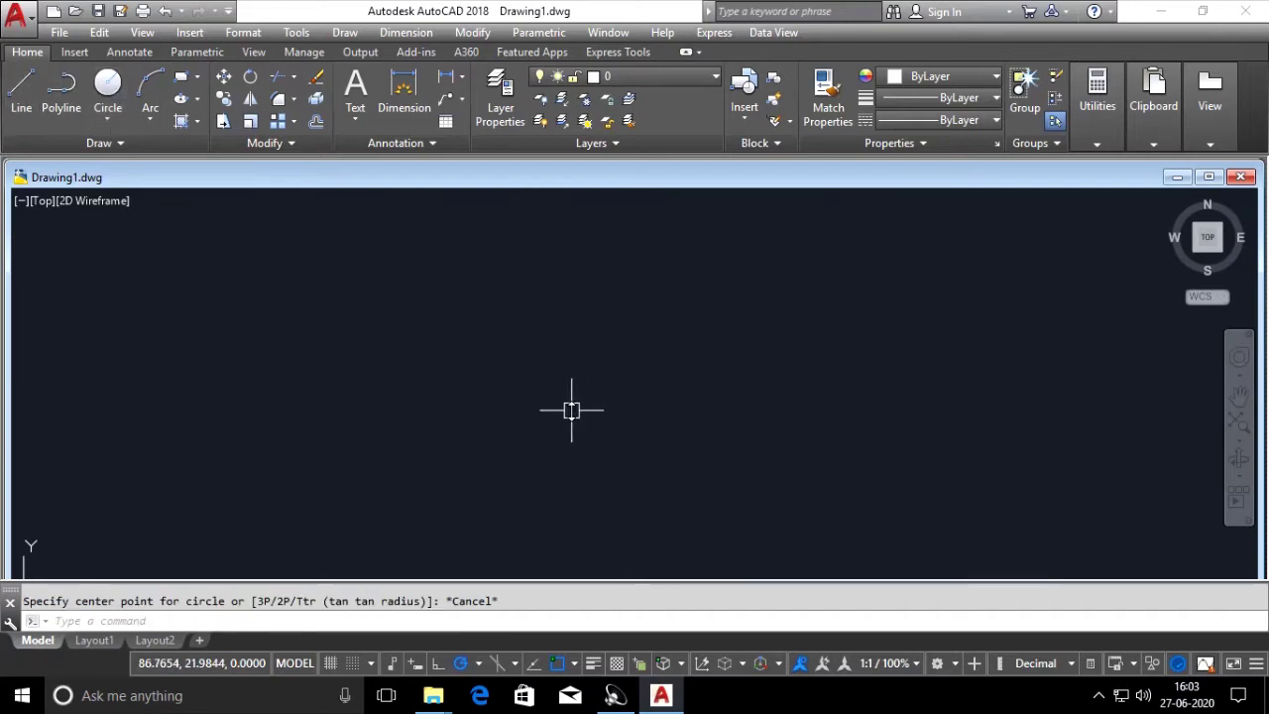
type("c")
key("Return")
left_click(625, 432)
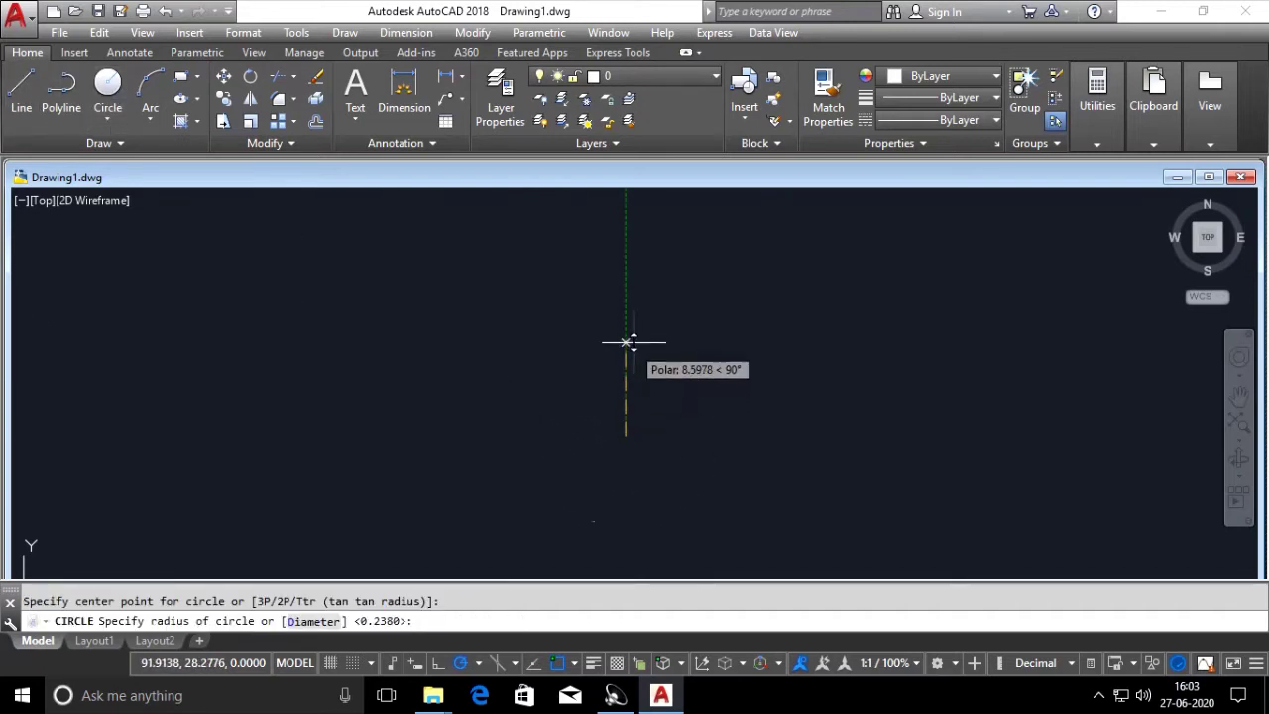
left_click(633, 343)
middle_click_drag(638, 420, 677, 375)
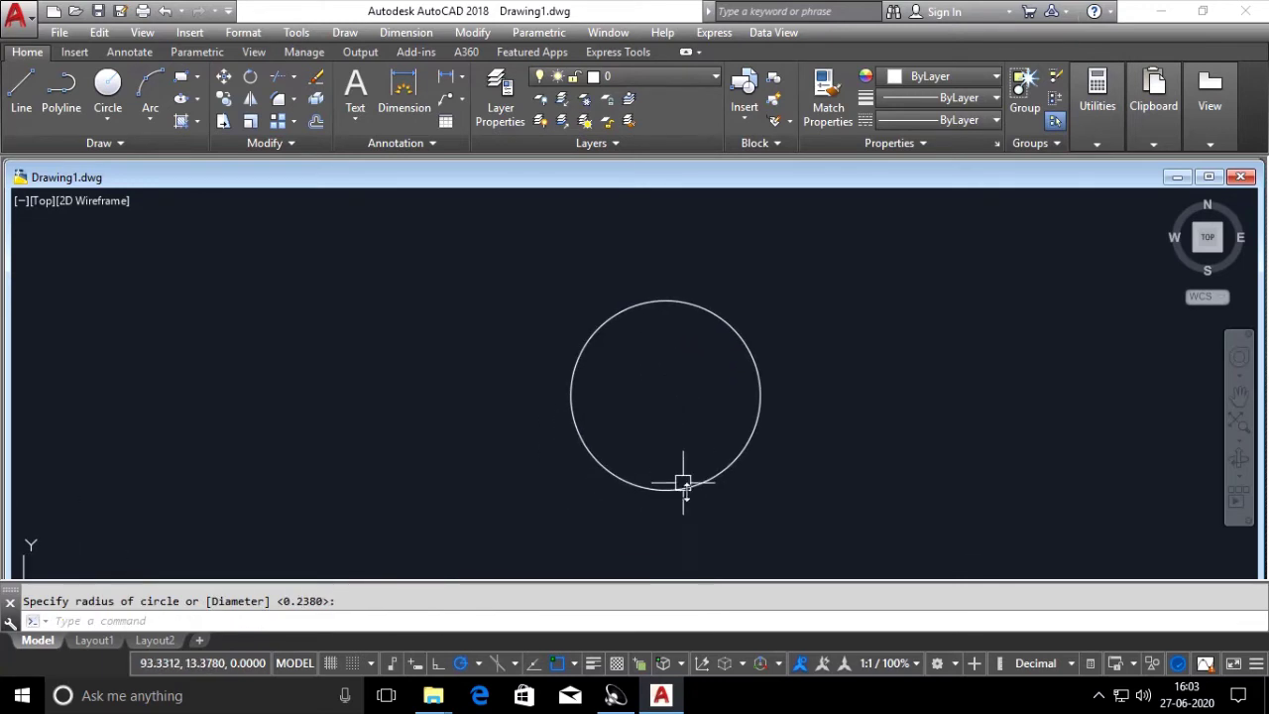
scroll(694, 524, "up", 2)
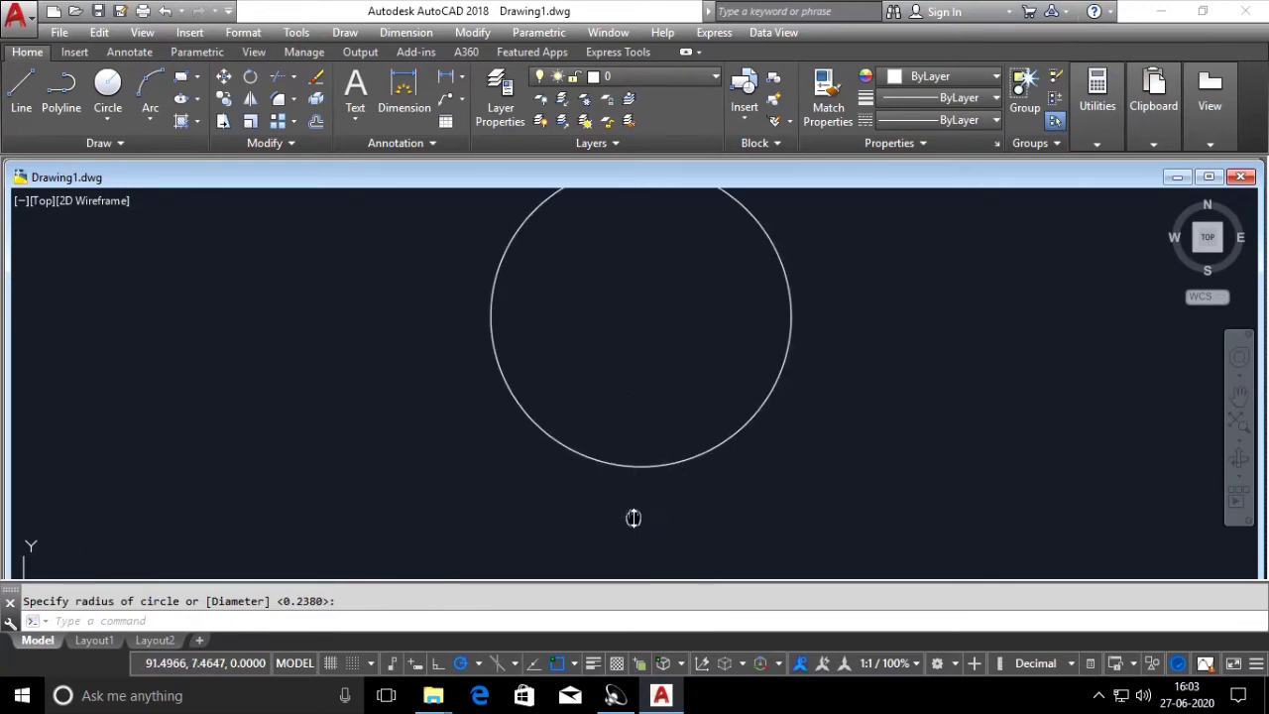
middle_click_drag(632, 517, 615, 575)
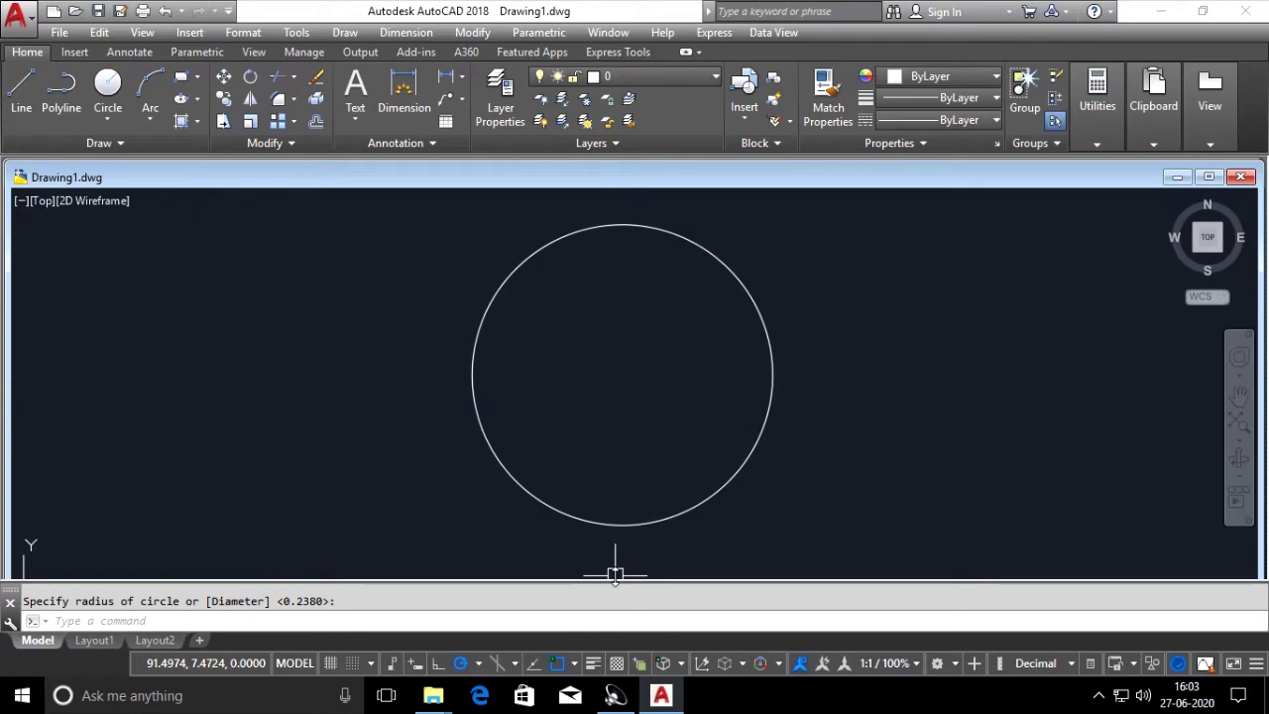
type("o")
key("Return")
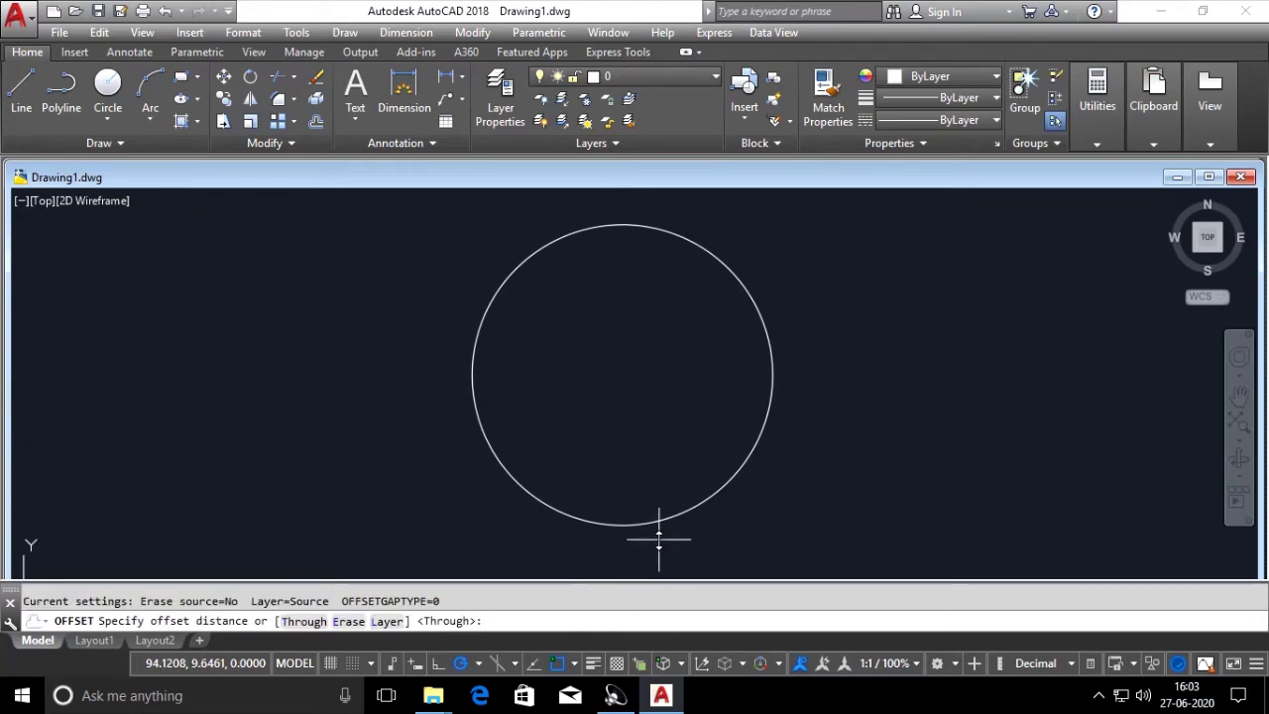
type("5")
key("Return")
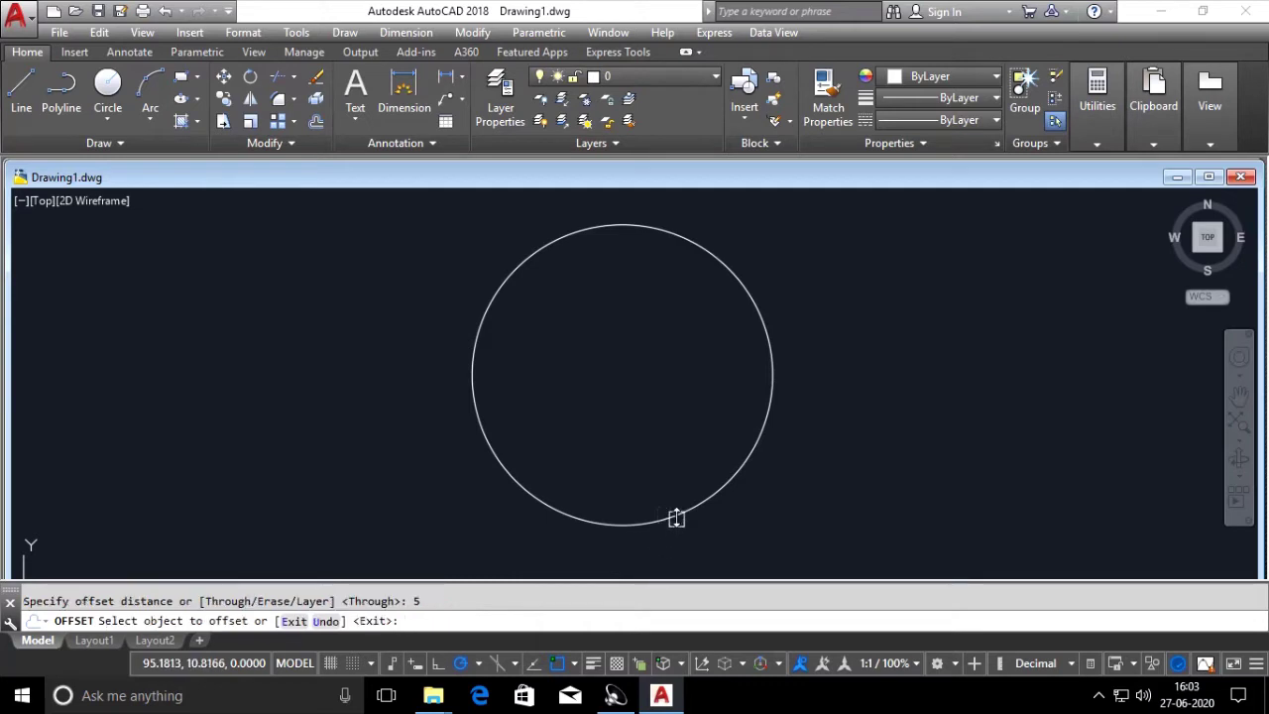
left_click(679, 515)
left_click(672, 504)
left_click(692, 504)
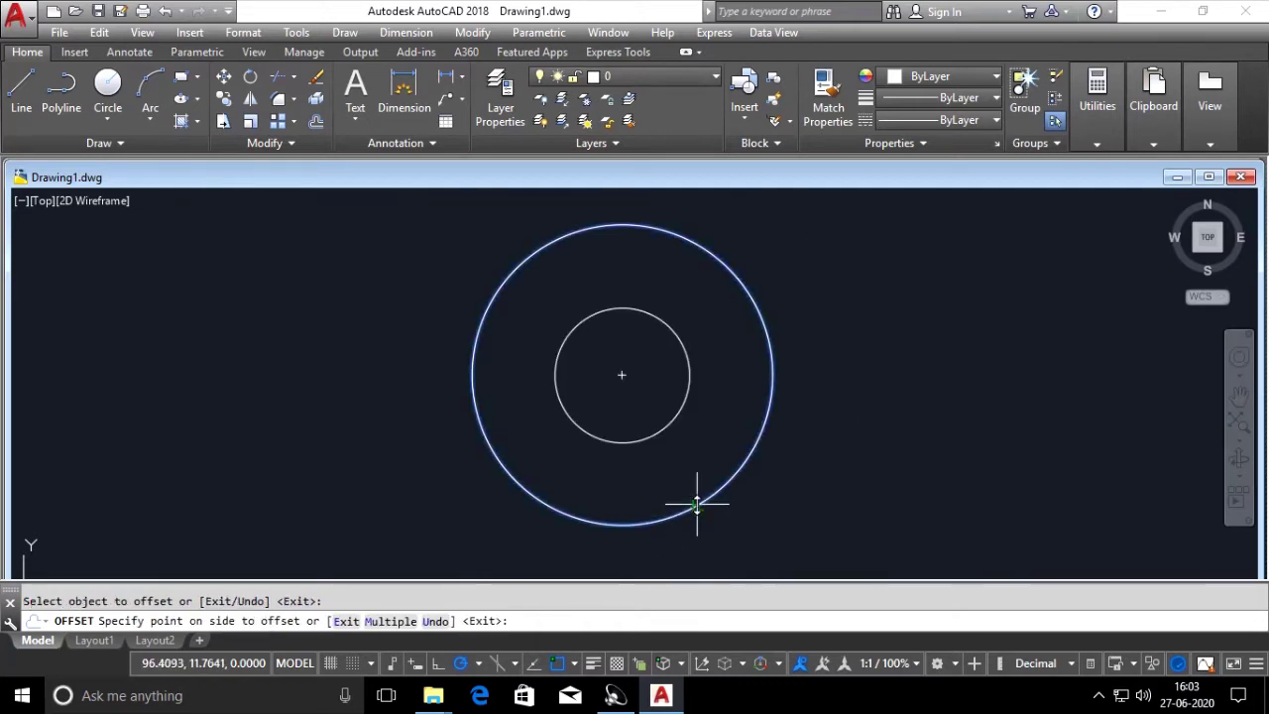
left_click(739, 520)
left_click(762, 533)
scroll(744, 533, "down", 4)
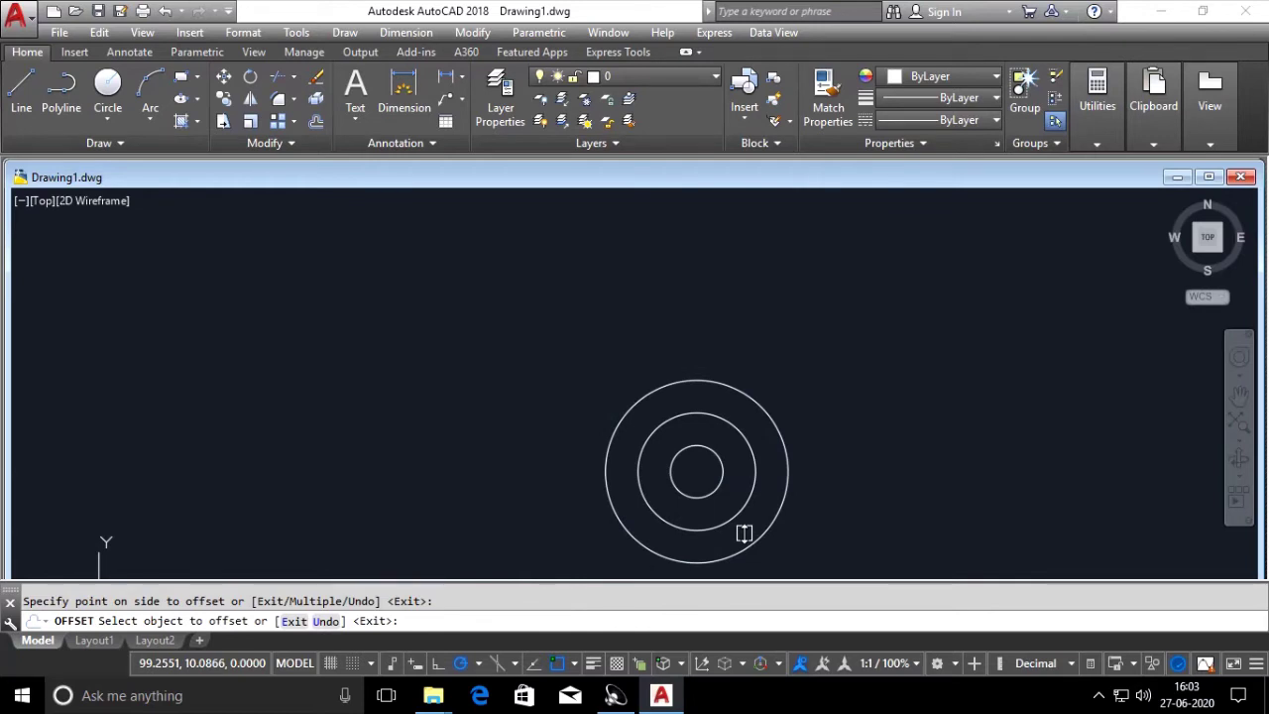
key("Escape")
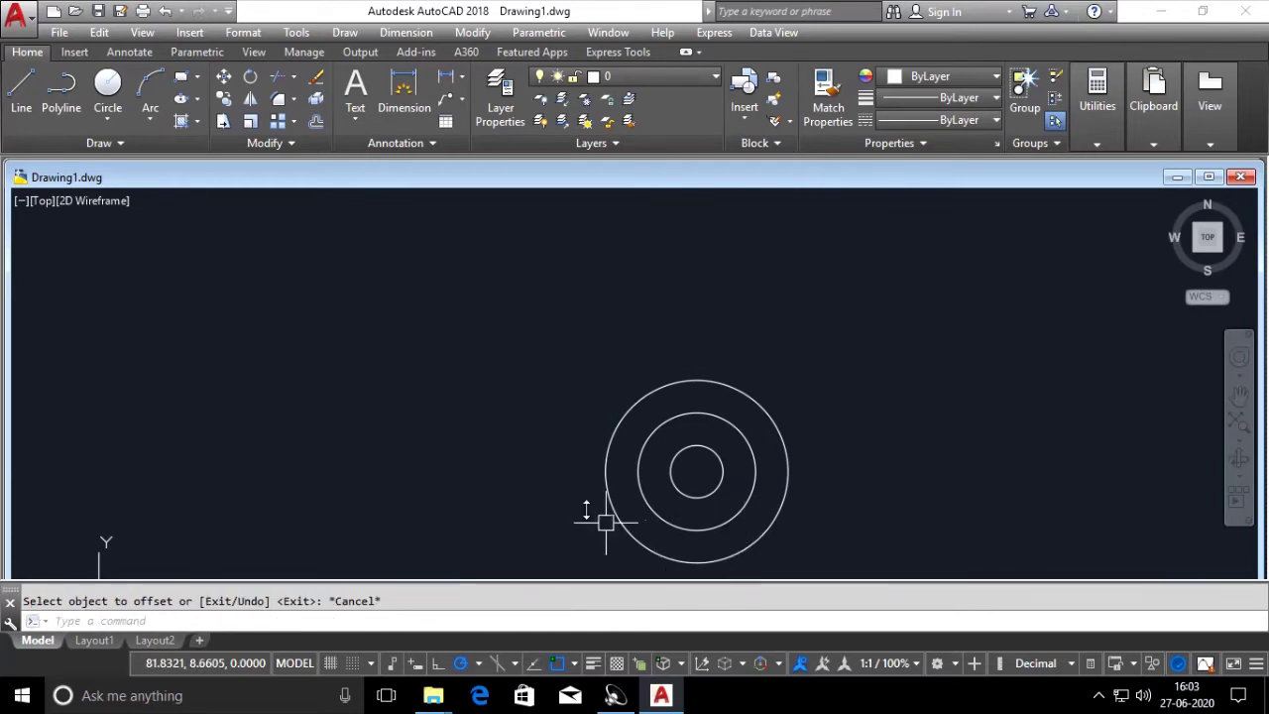
left_click(847, 382)
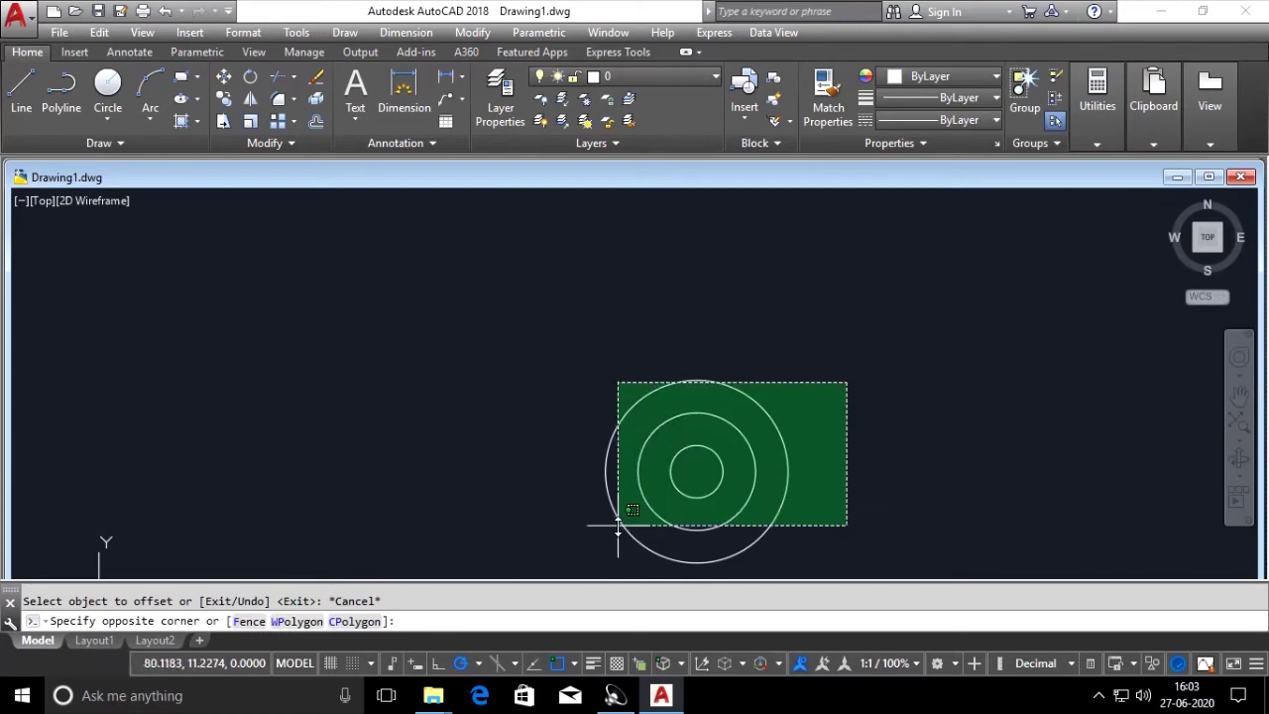
left_click(567, 540)
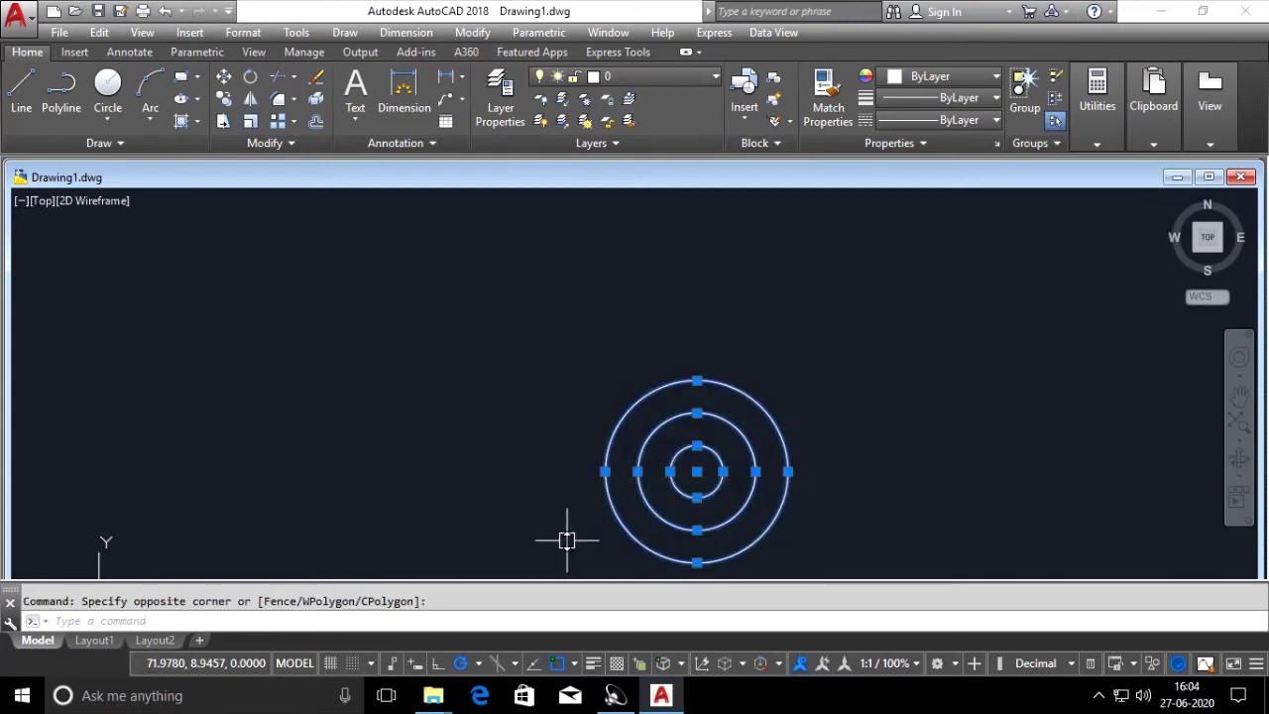
key("Delete")
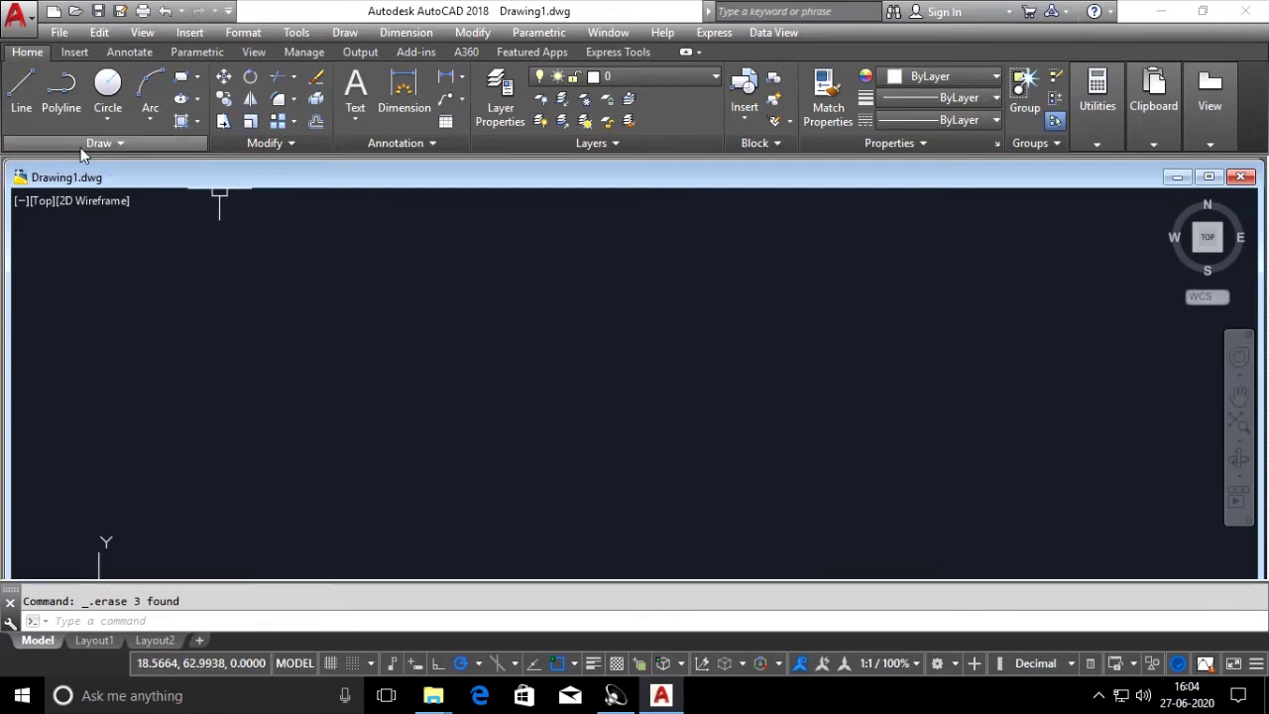
Step: Draw a closed line outline with a vertical left side, flat base and zigzag right edge
left_click(23, 91)
left_click(589, 260)
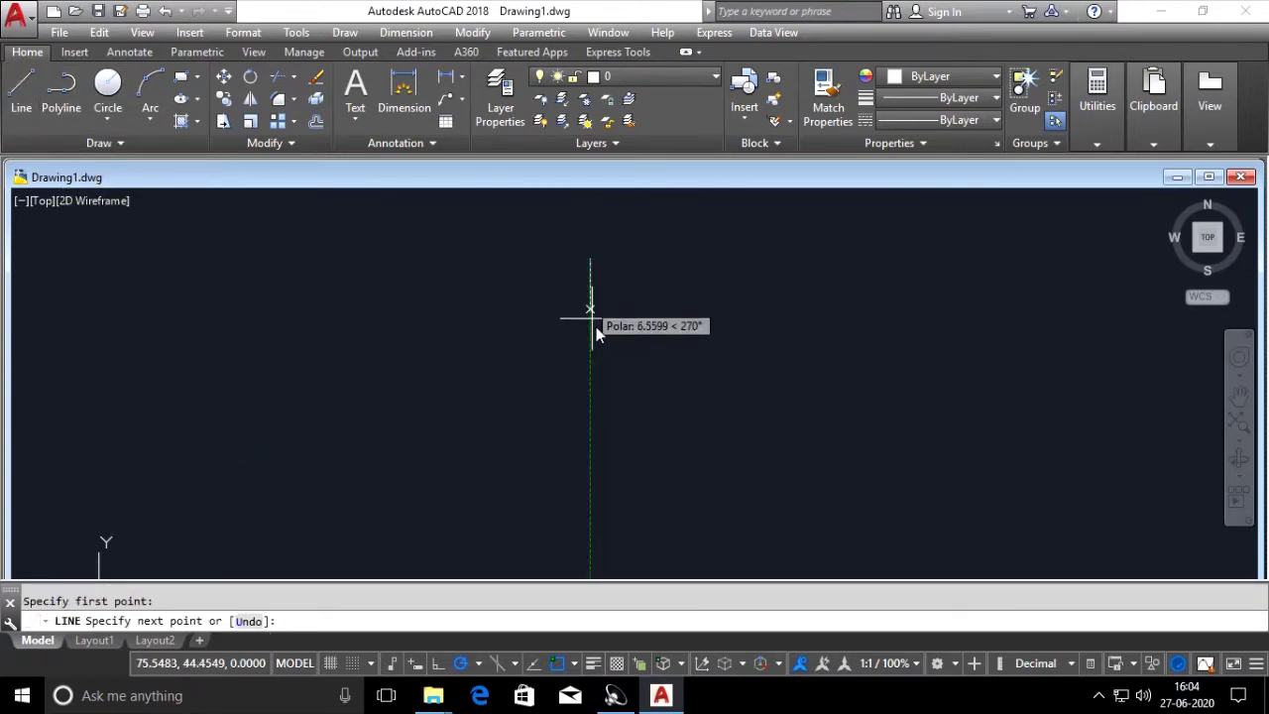
left_click(590, 493)
left_click(691, 493)
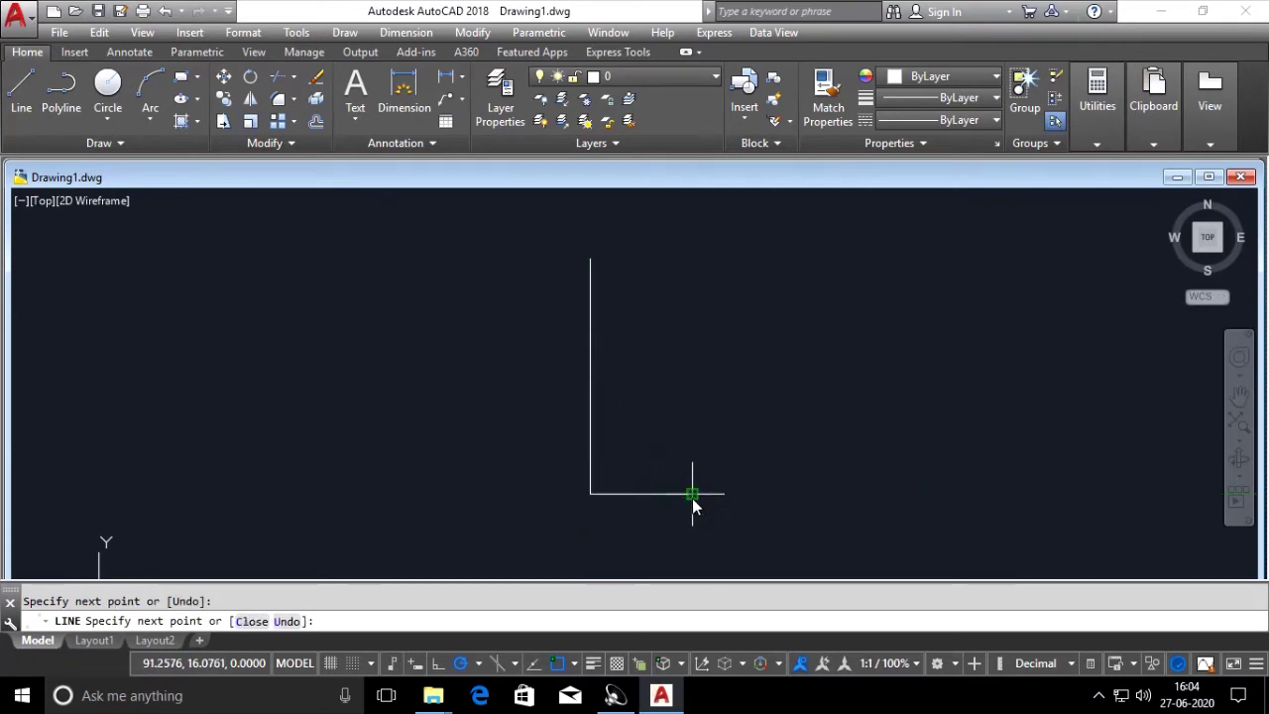
left_click(627, 456)
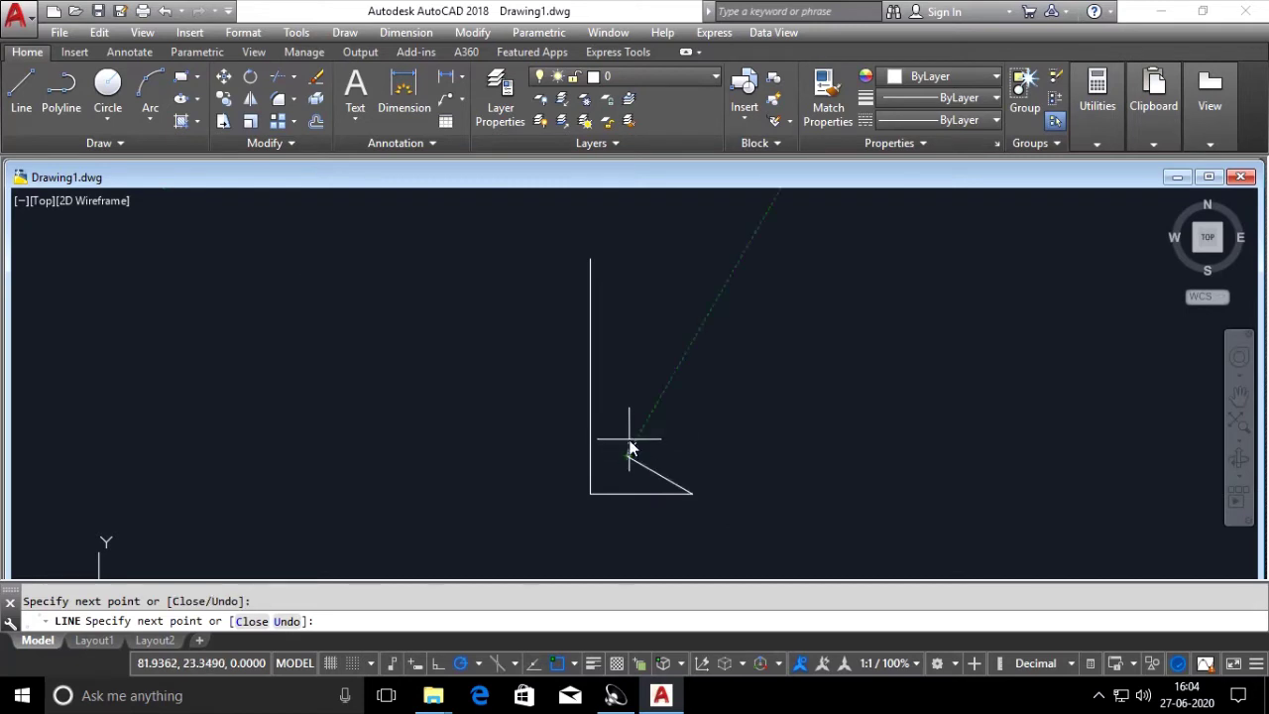
left_click(626, 398)
left_click(637, 378)
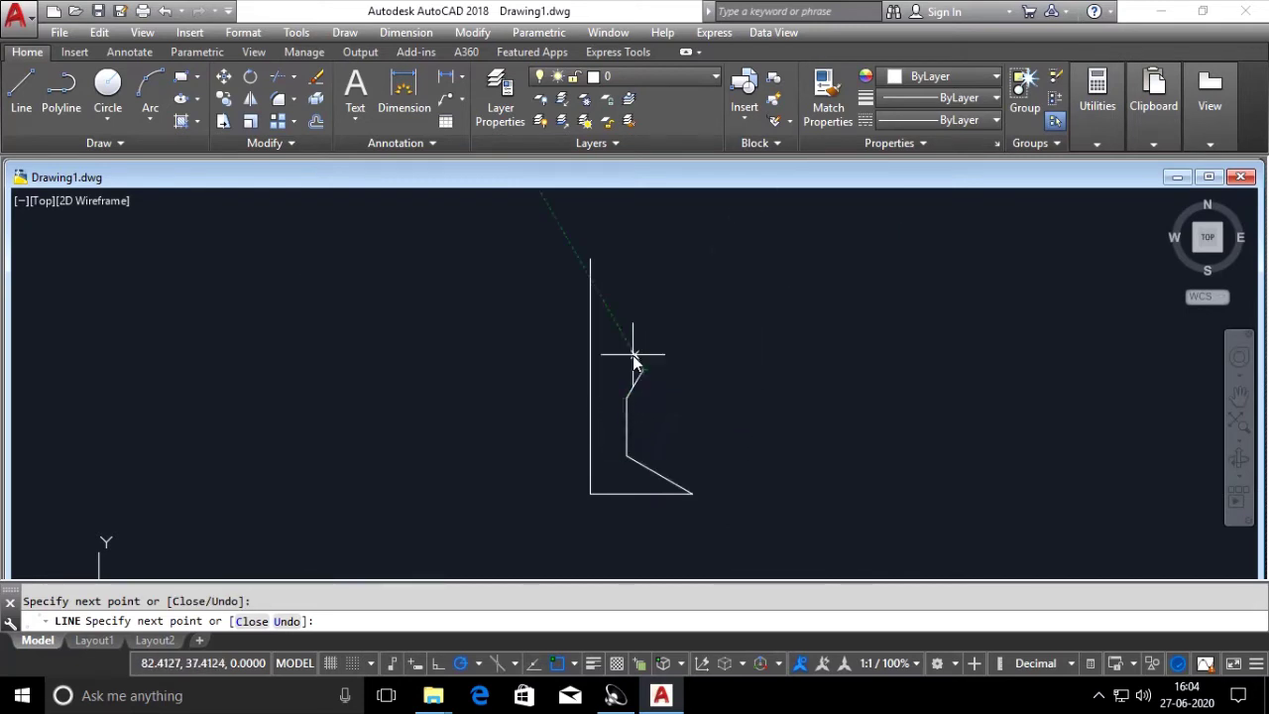
left_click(615, 318)
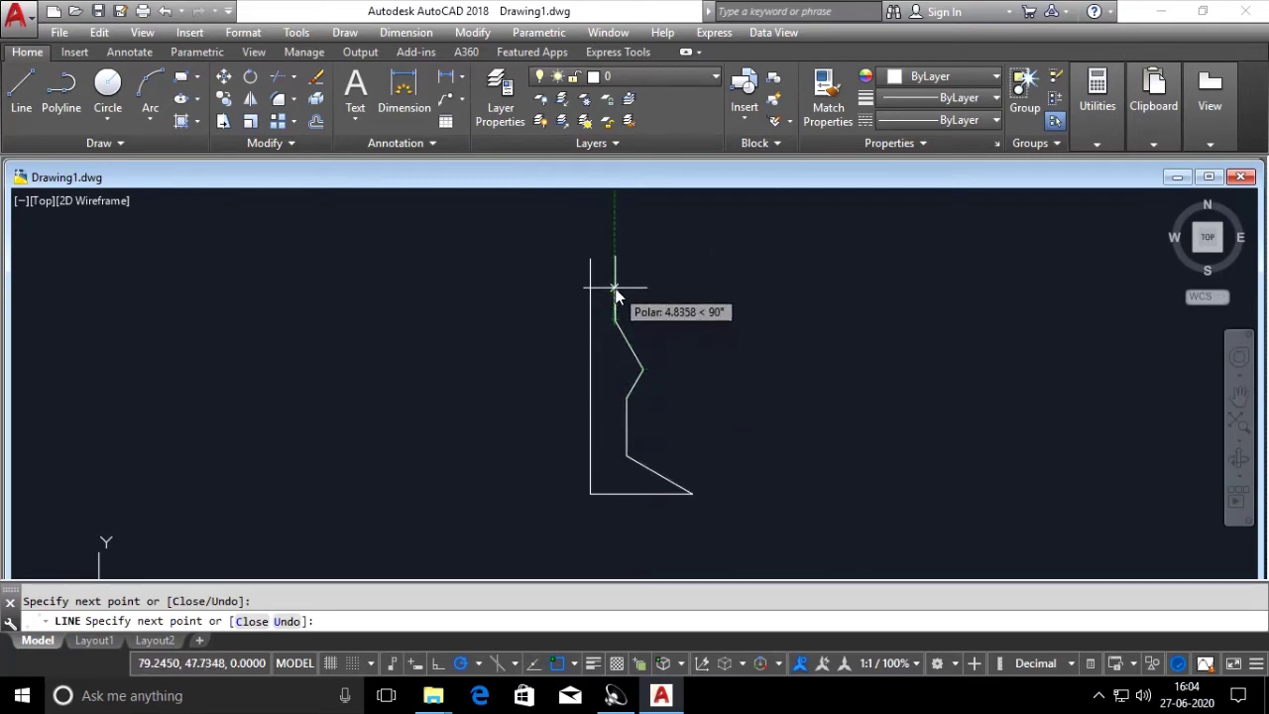
left_click(615, 288)
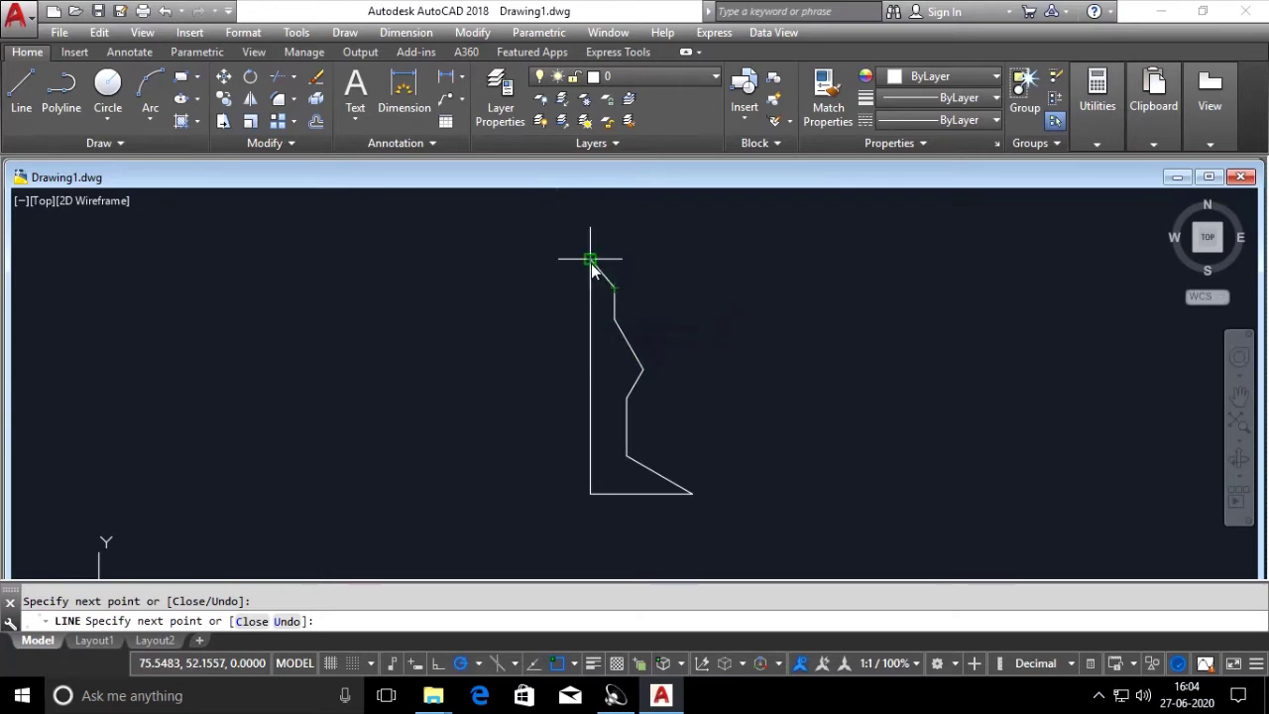
left_click(591, 259)
key("Escape")
left_click(548, 247)
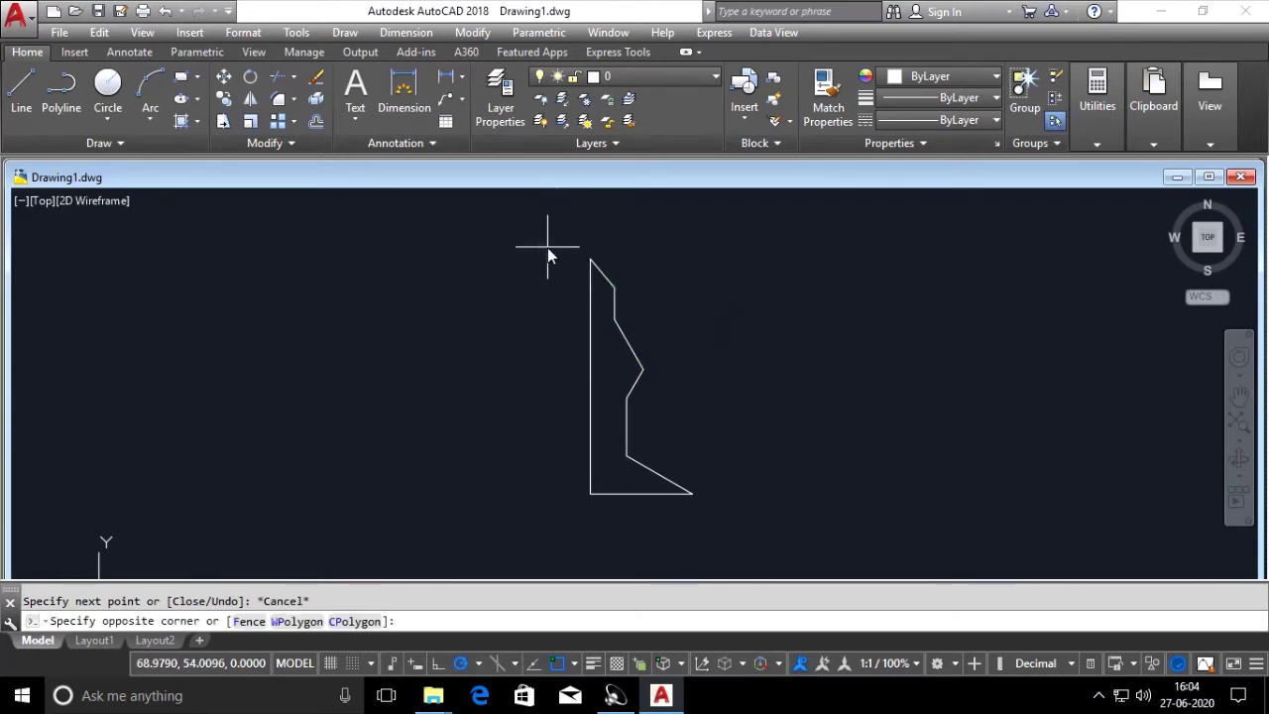
Step: Mirror the half outline about its vertical left edge, keeping the original, to form a full spire
left_click(720, 538)
type("mi")
key("Return")
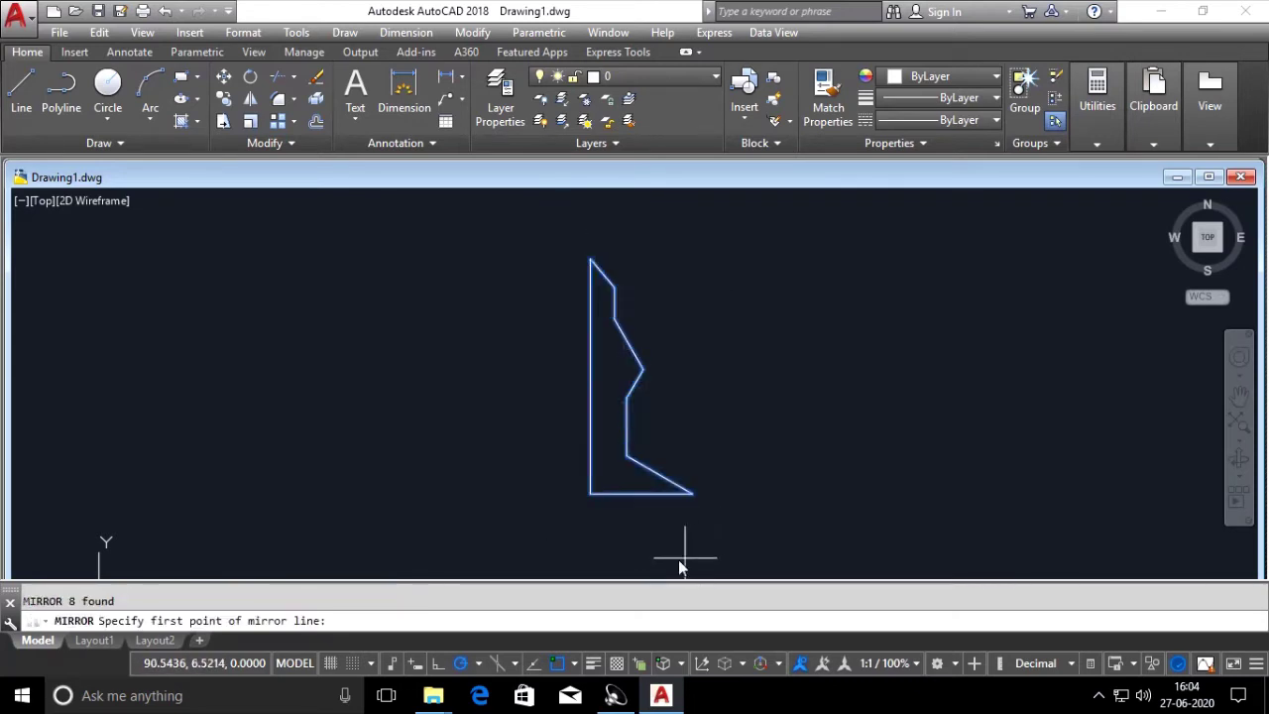
left_click(590, 493)
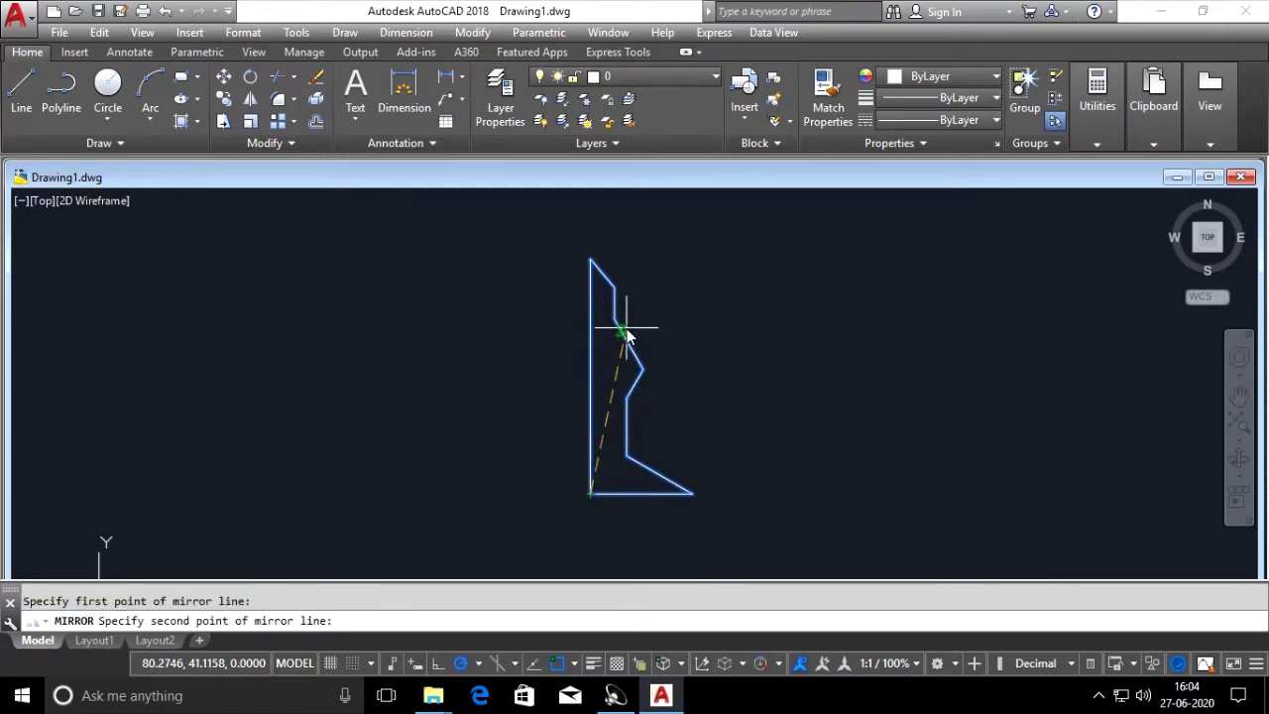
left_click(592, 261)
key("Return")
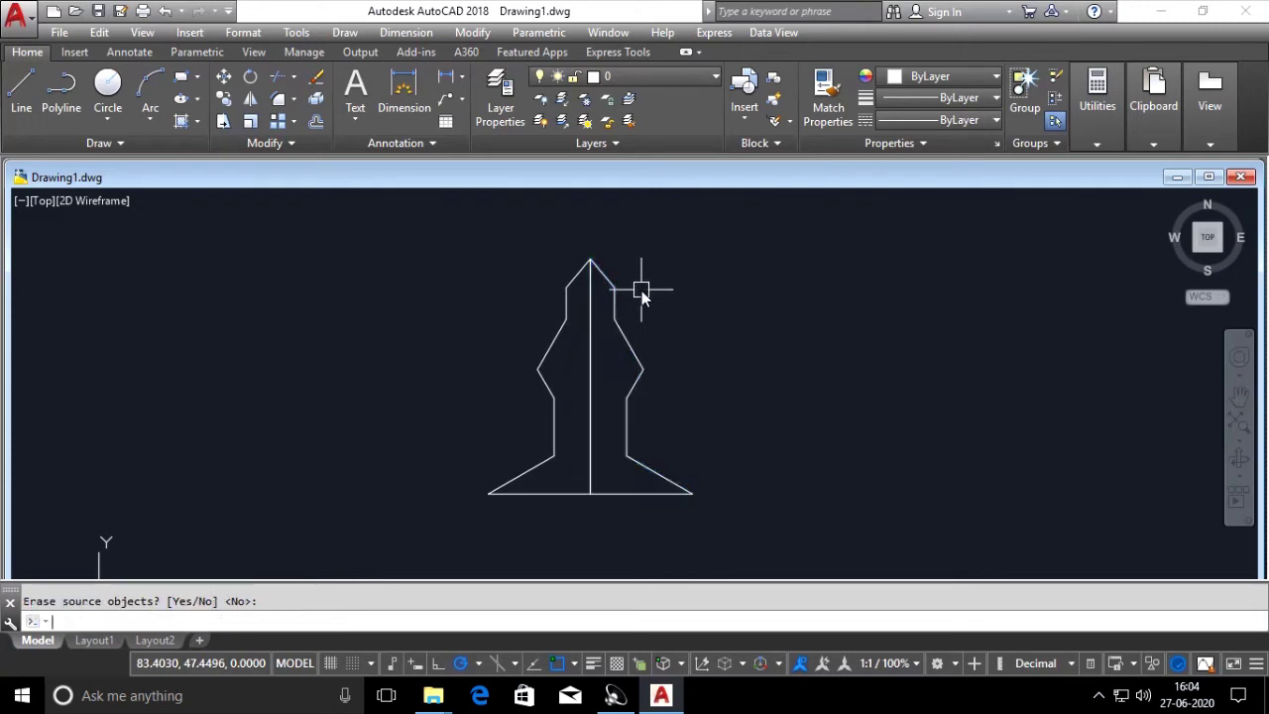
Step: Move the full spire shape to a new spot further right
scroll(673, 310, "down", 4)
left_click(555, 251)
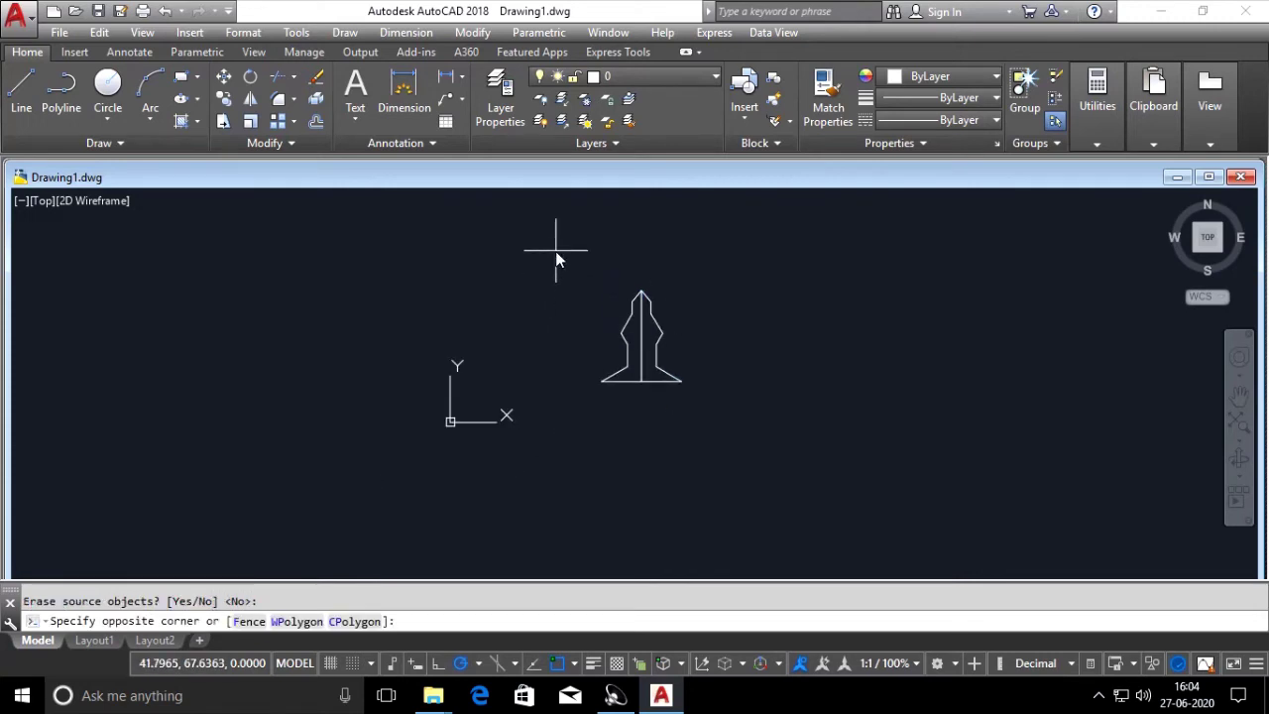
left_click(707, 420)
key("Escape")
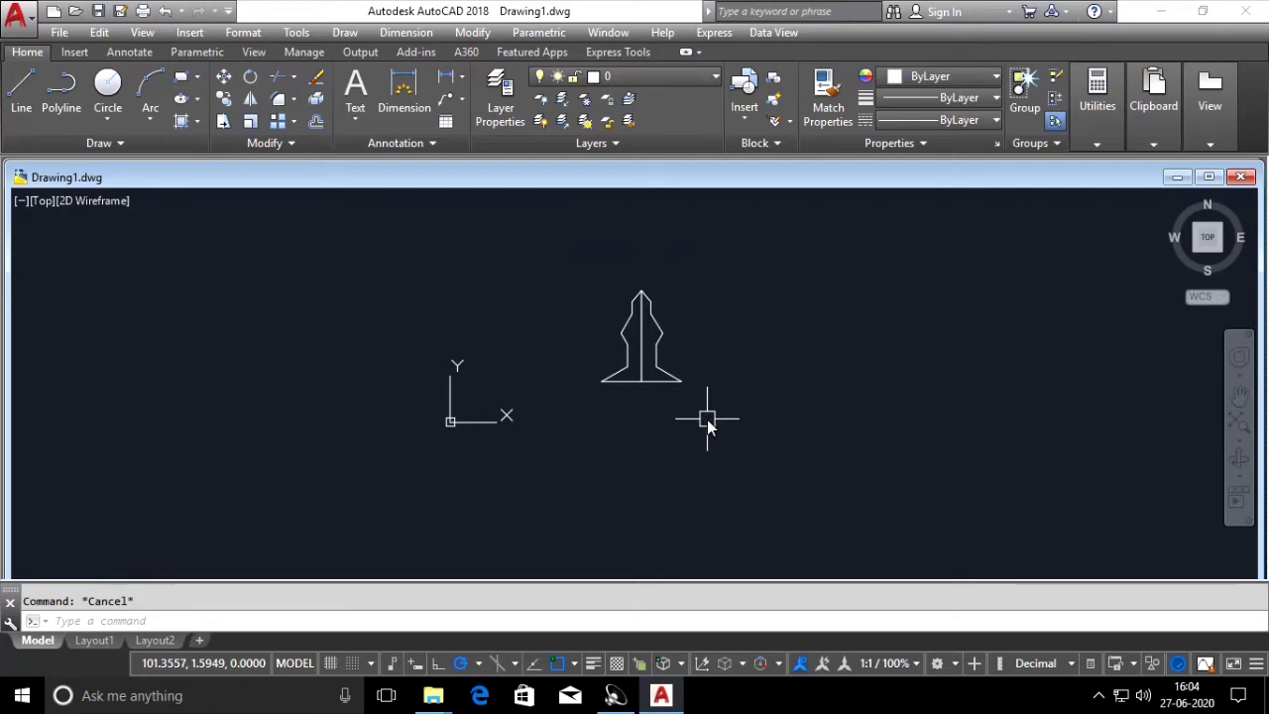
type("m")
key("Return")
left_click(590, 231)
left_click(731, 428)
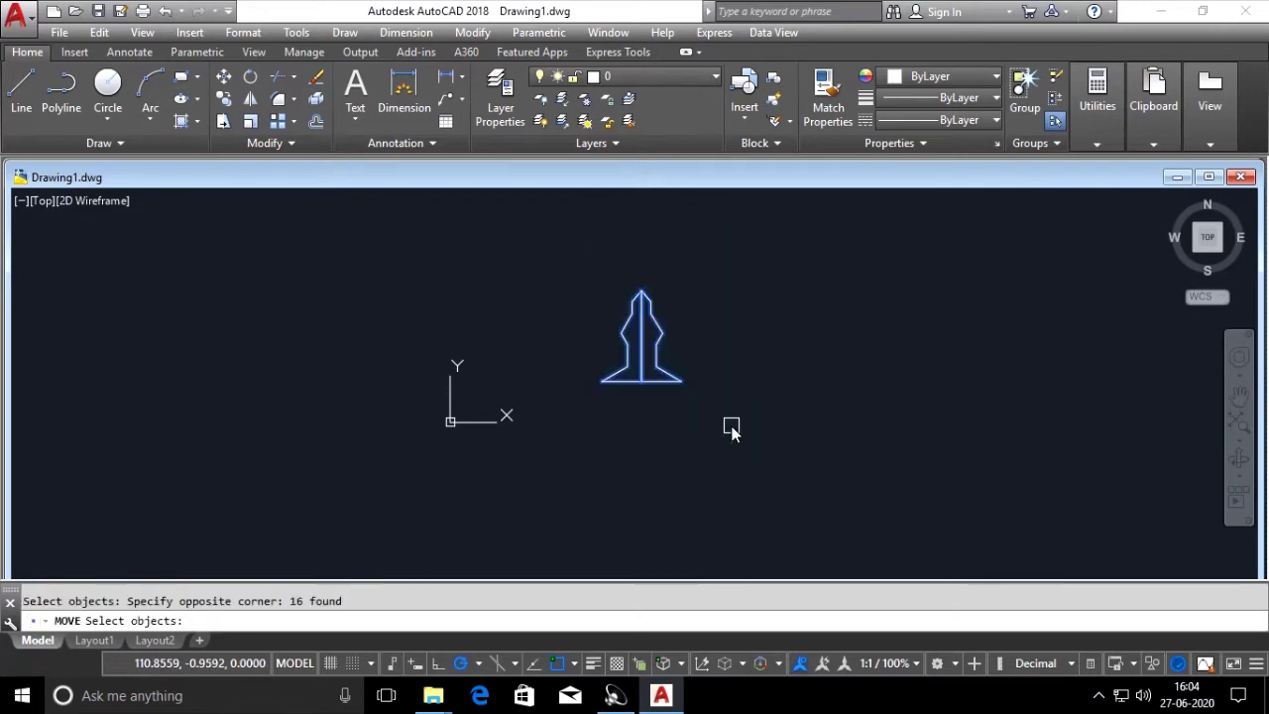
key("Return")
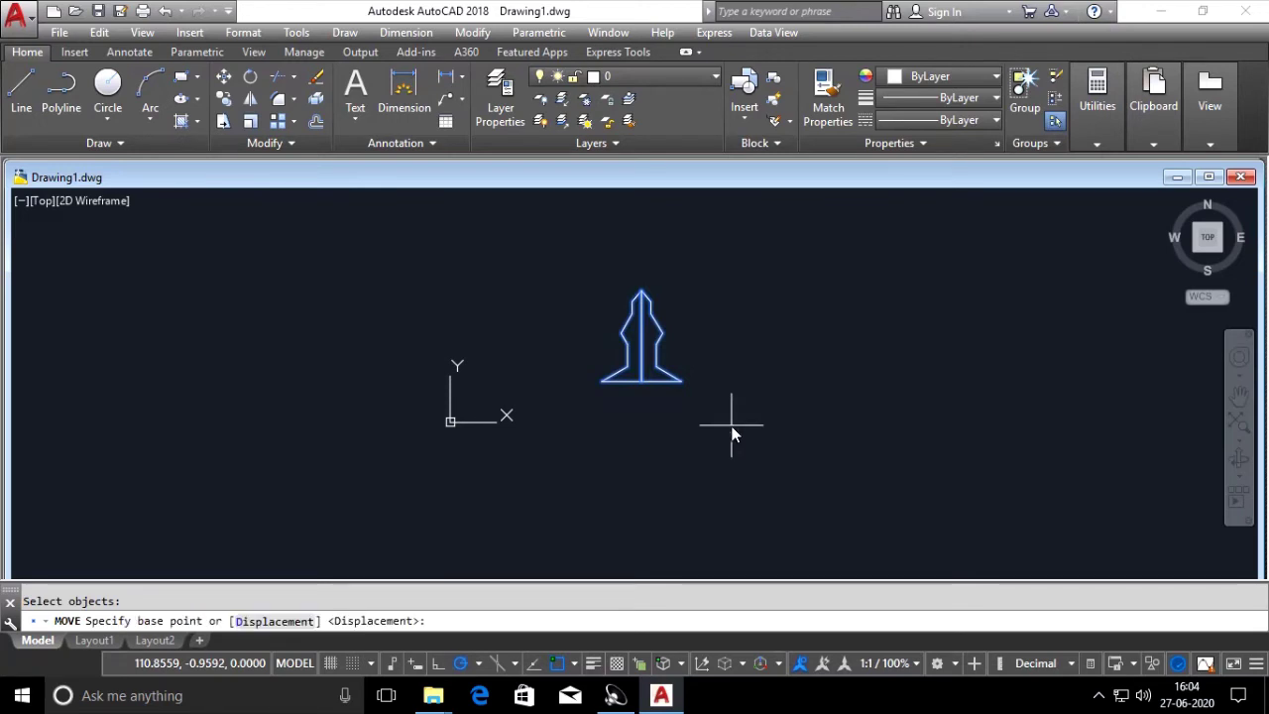
left_click(642, 389)
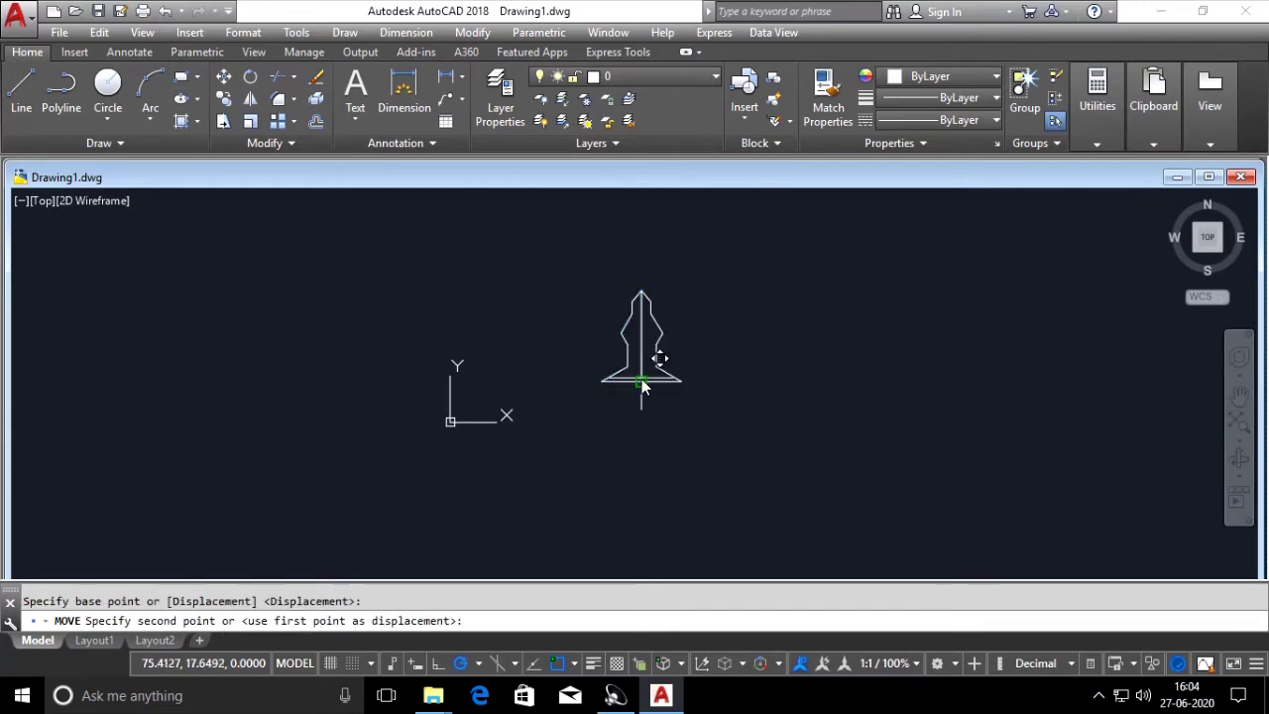
left_click(843, 386)
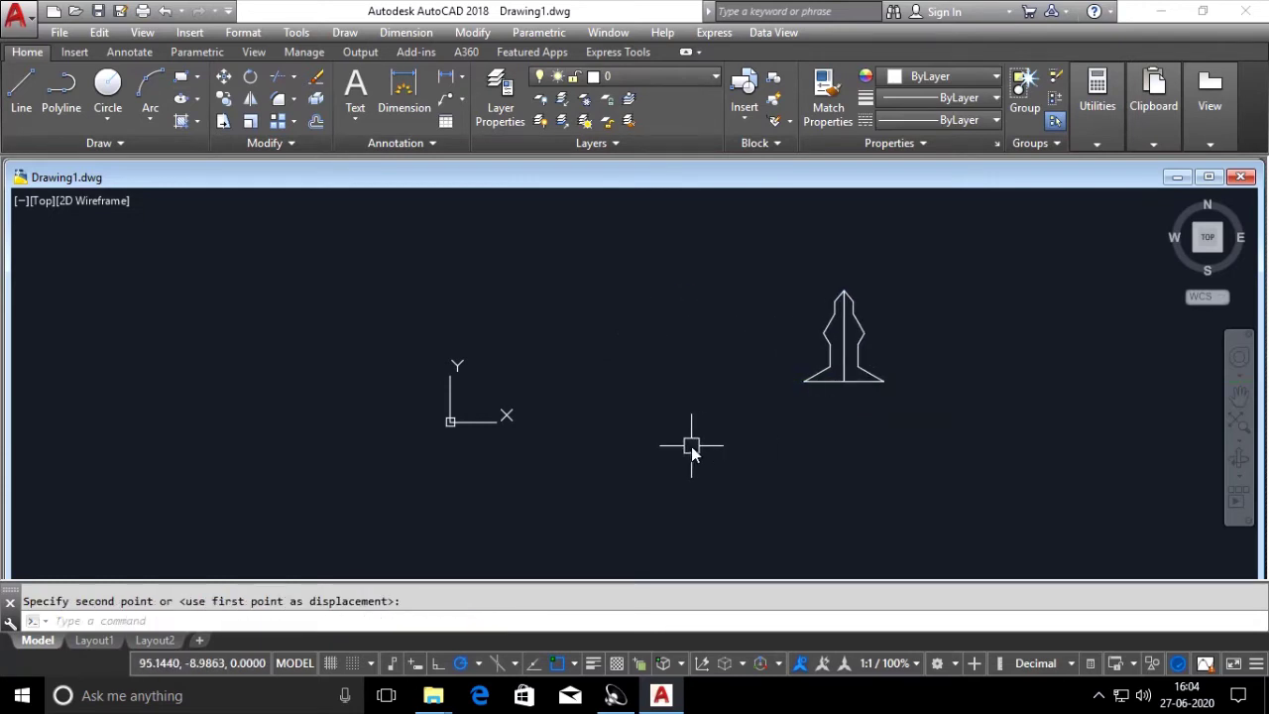
Step: Move the spire shape 10 units to the right from its bottom centre
middle_click_drag(691, 446, 473, 489)
left_click(490, 270)
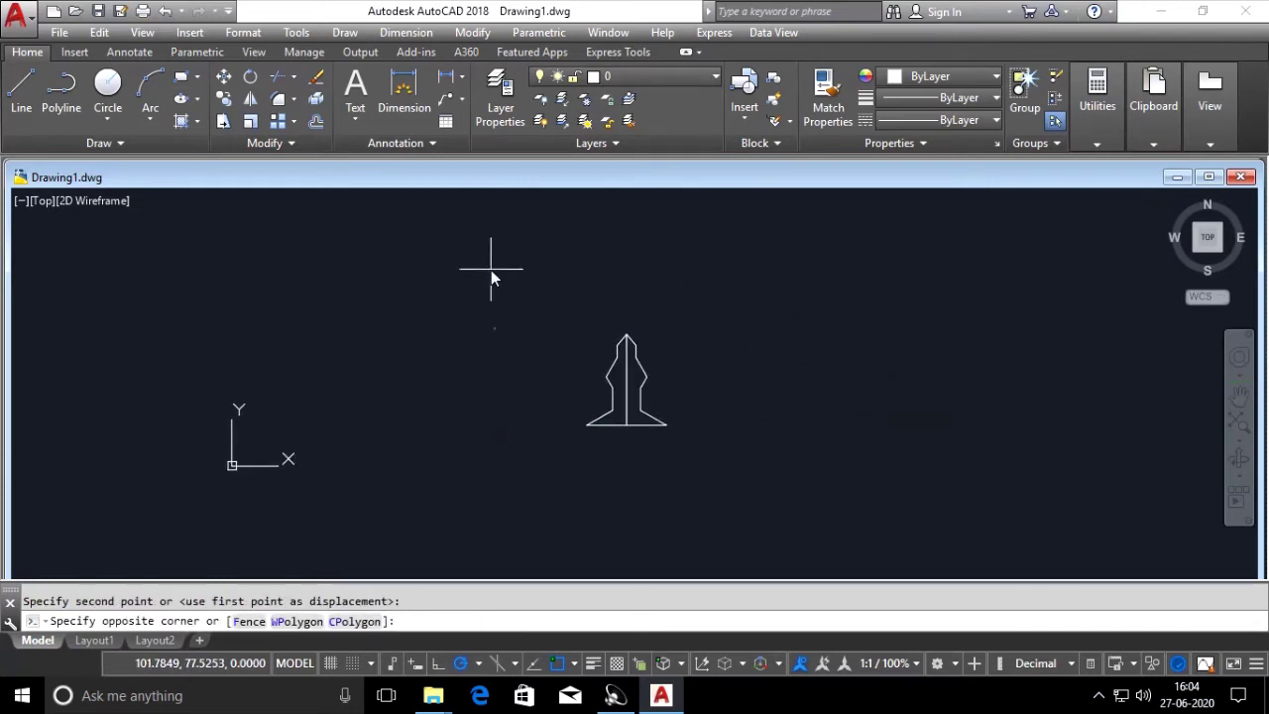
left_click(732, 466)
type("m")
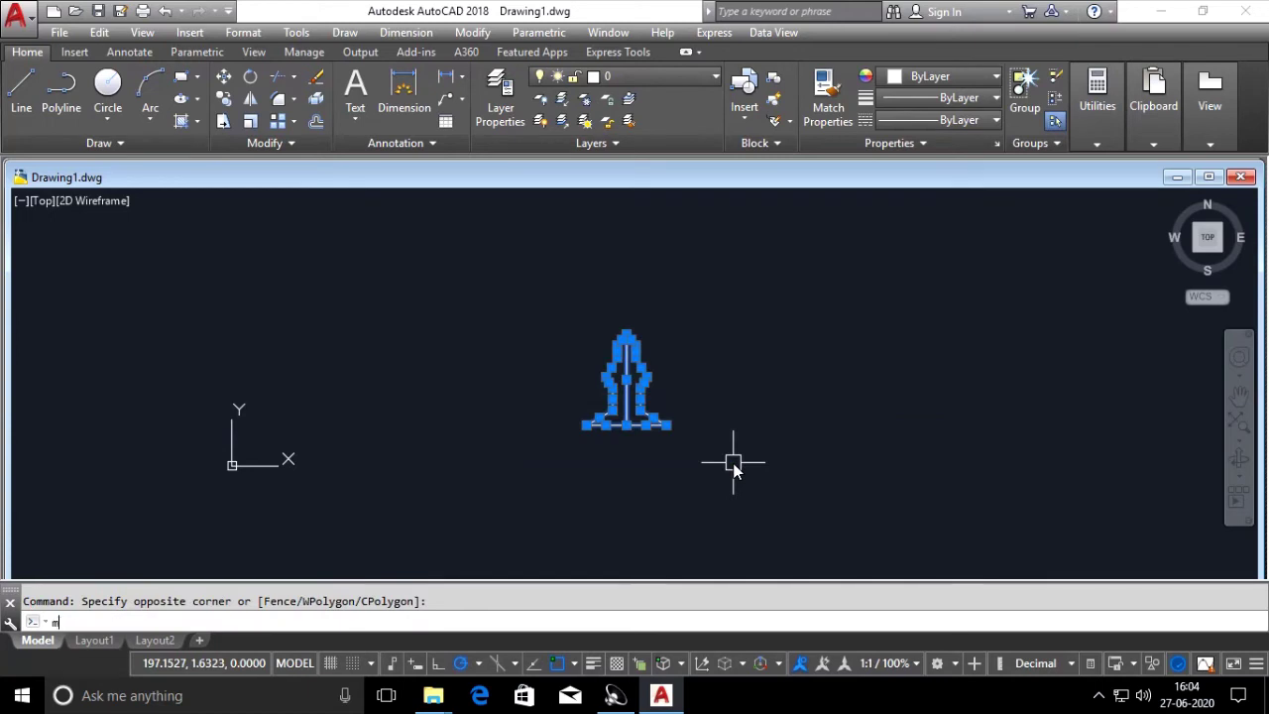
key("Return")
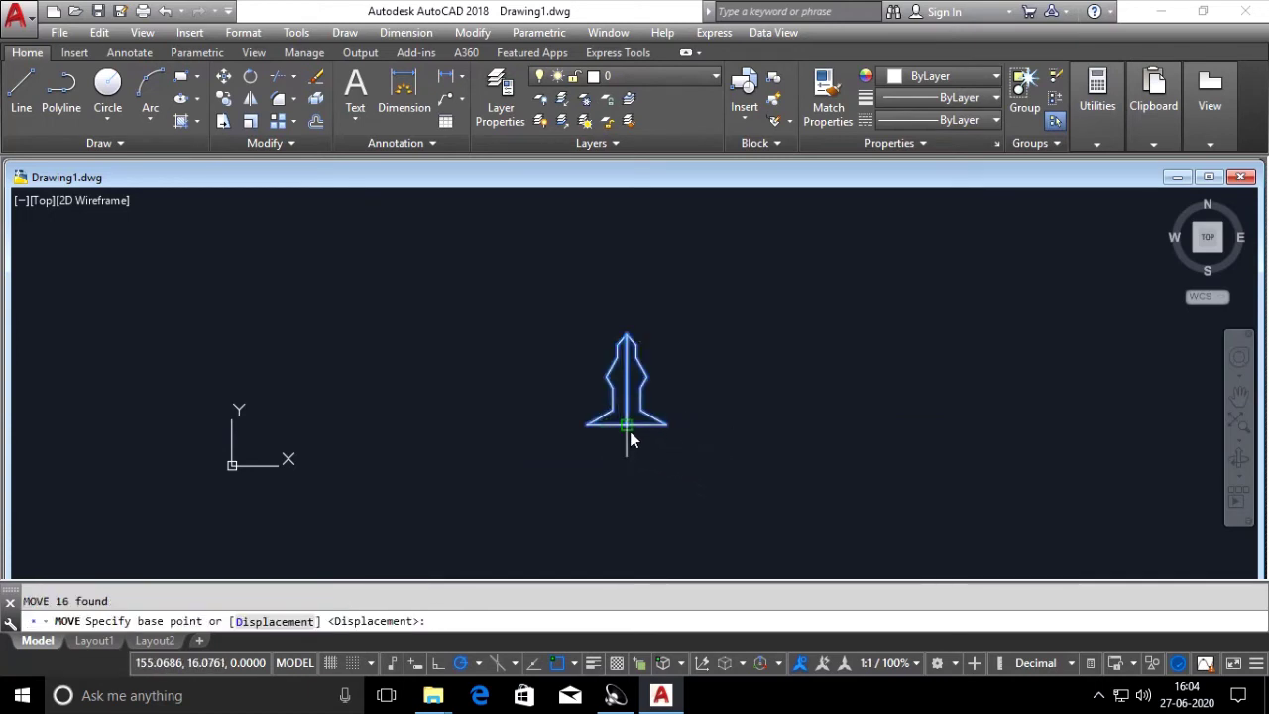
left_click(626, 424)
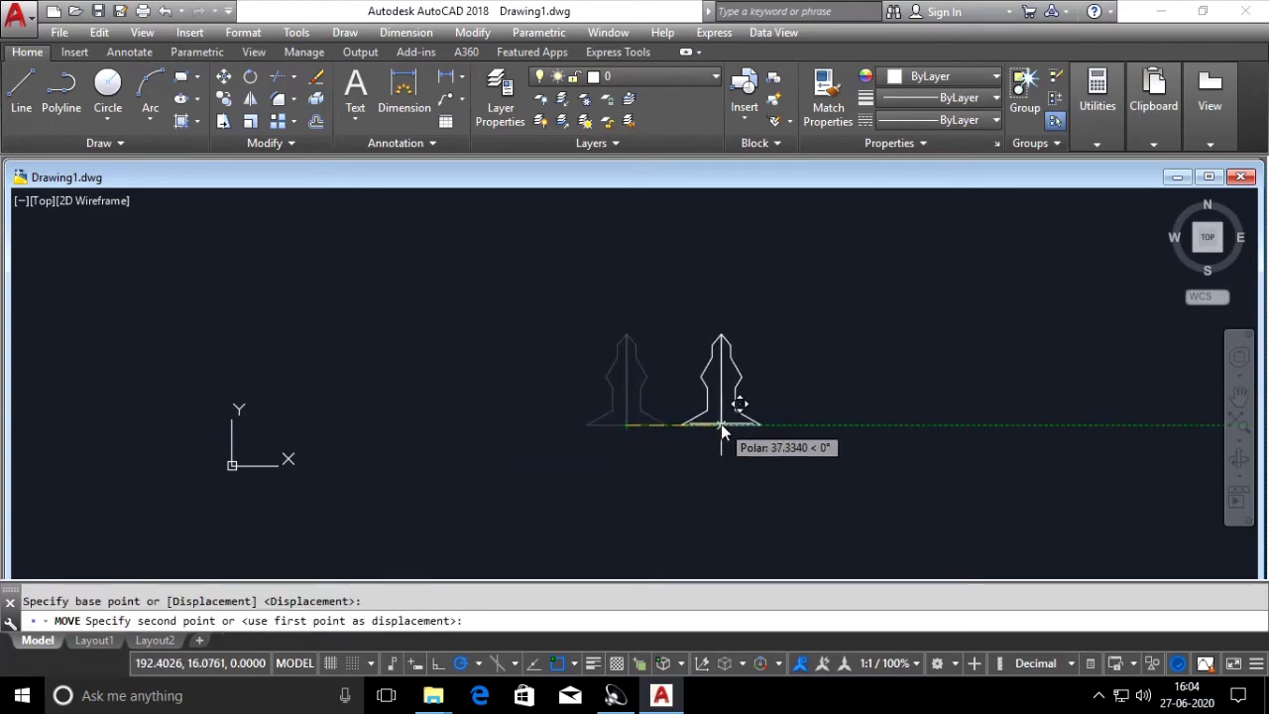
type("10")
key("Return")
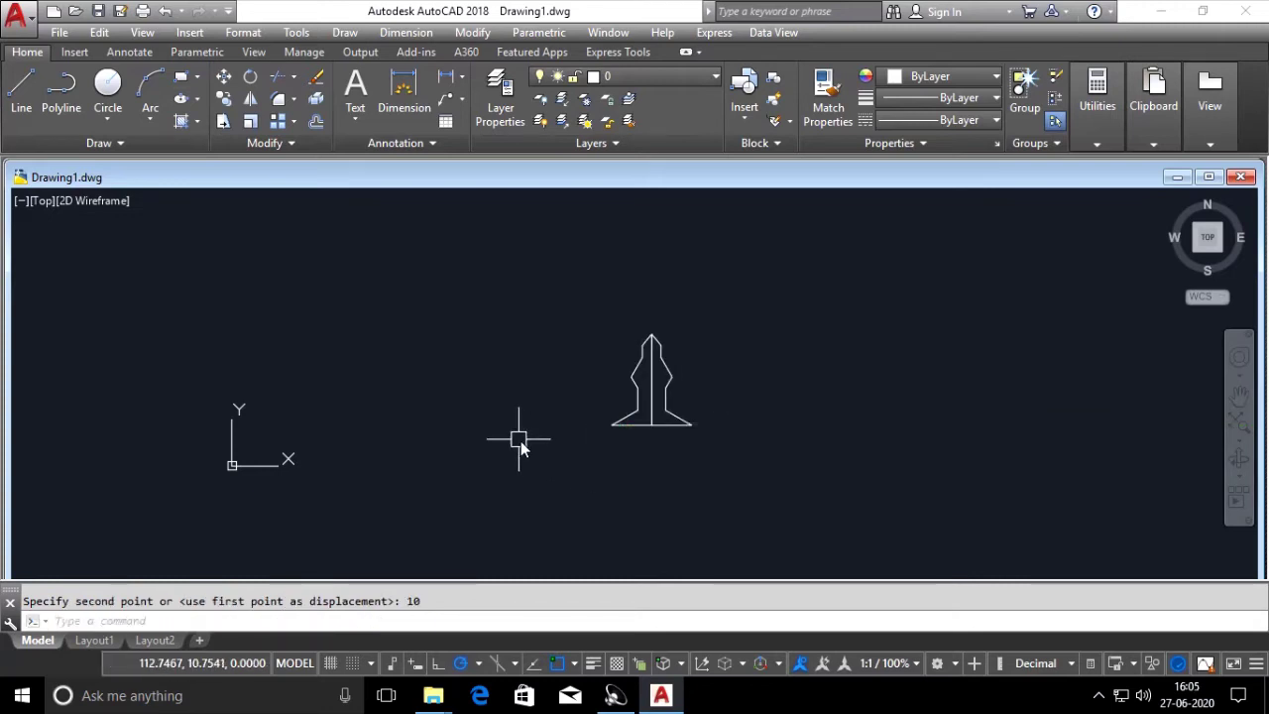
left_click(579, 295)
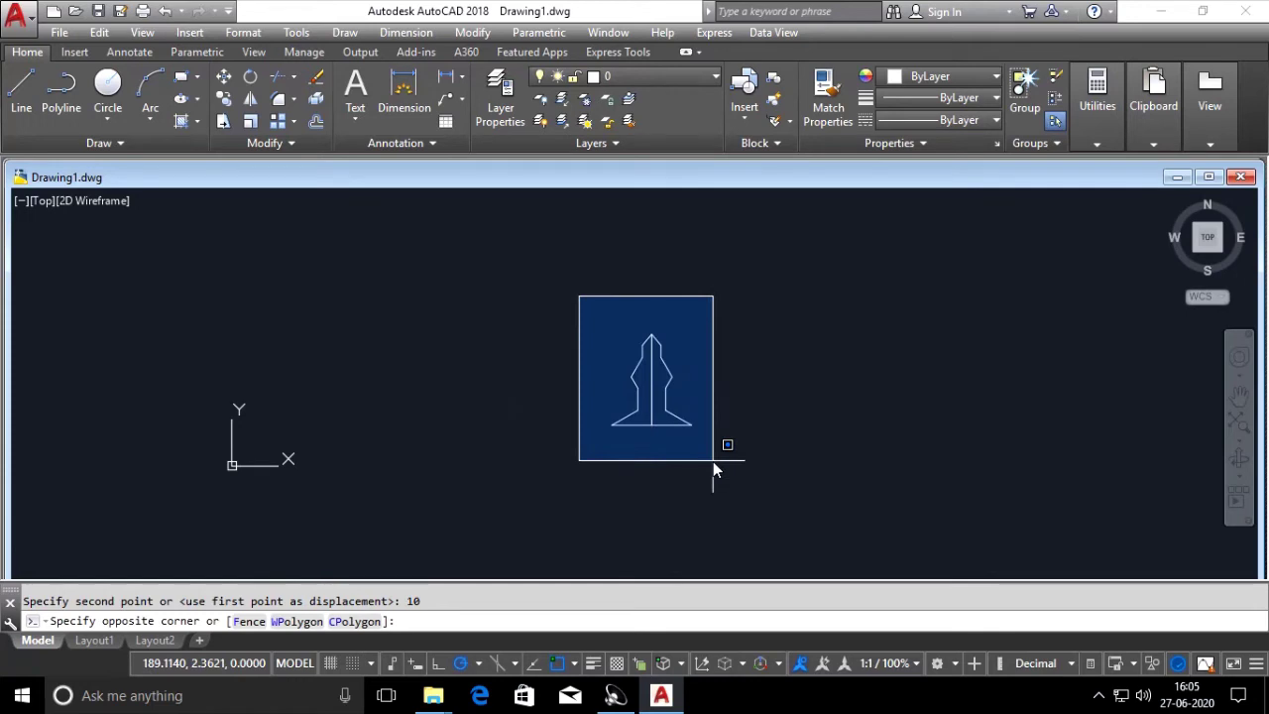
left_click(583, 407)
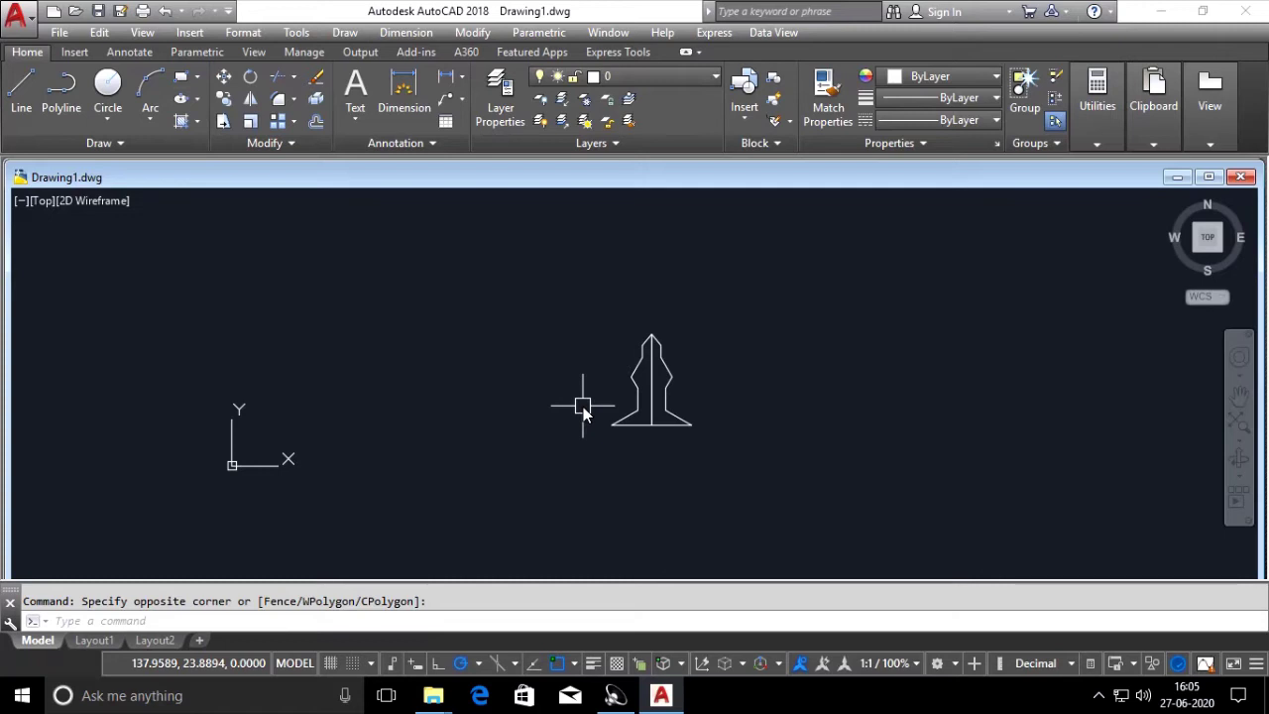
Step: Rotate the petal outline 90° about its bottom endpoint using RO
type("ro")
key("Return")
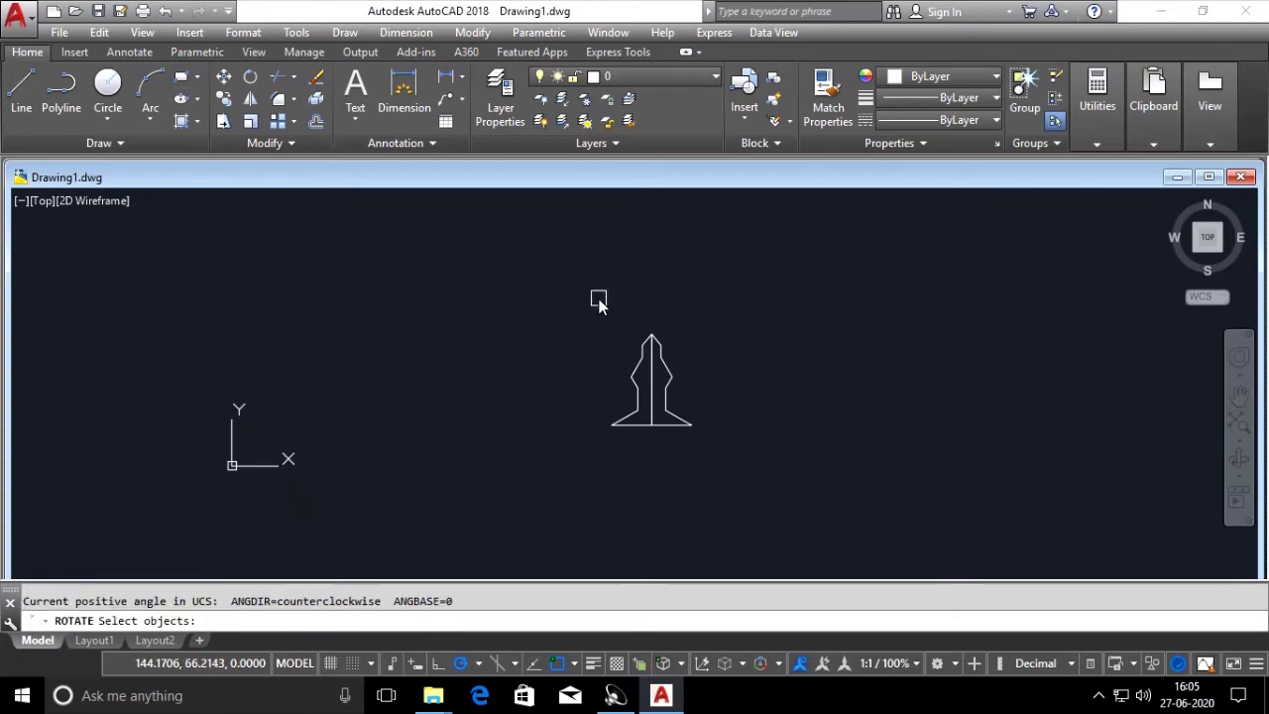
left_click(598, 298)
left_click(747, 488)
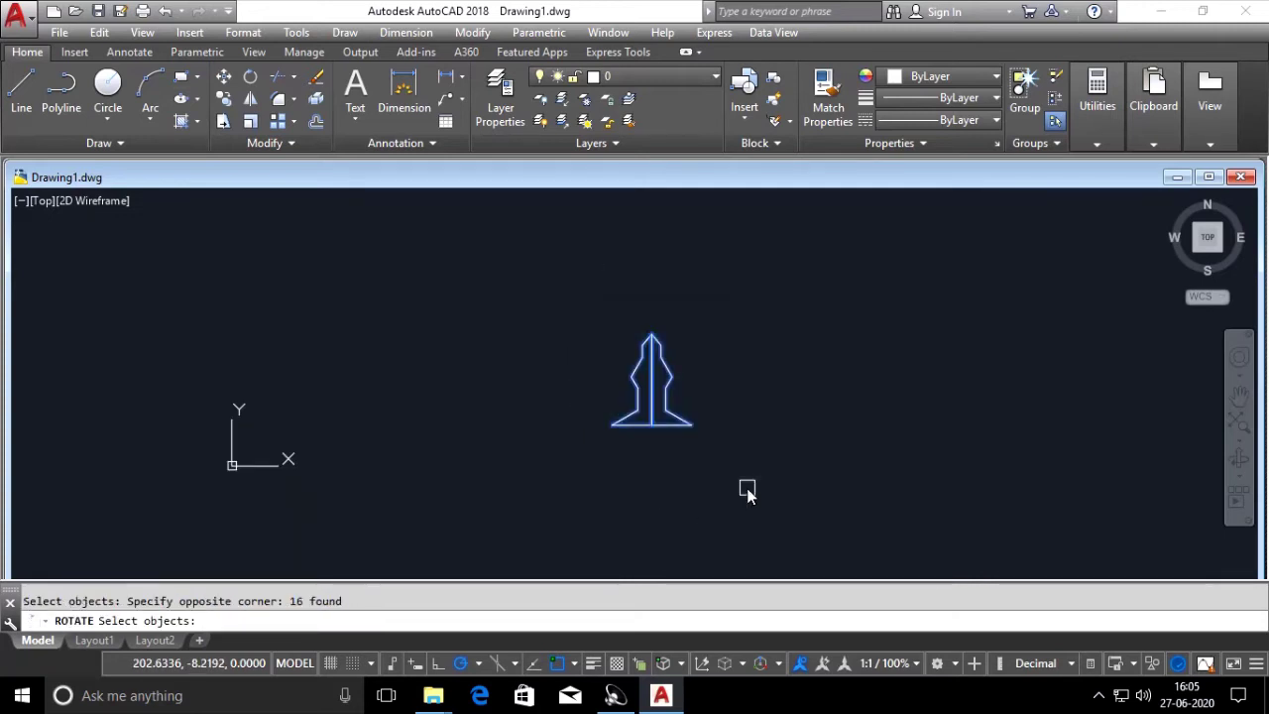
key("Return")
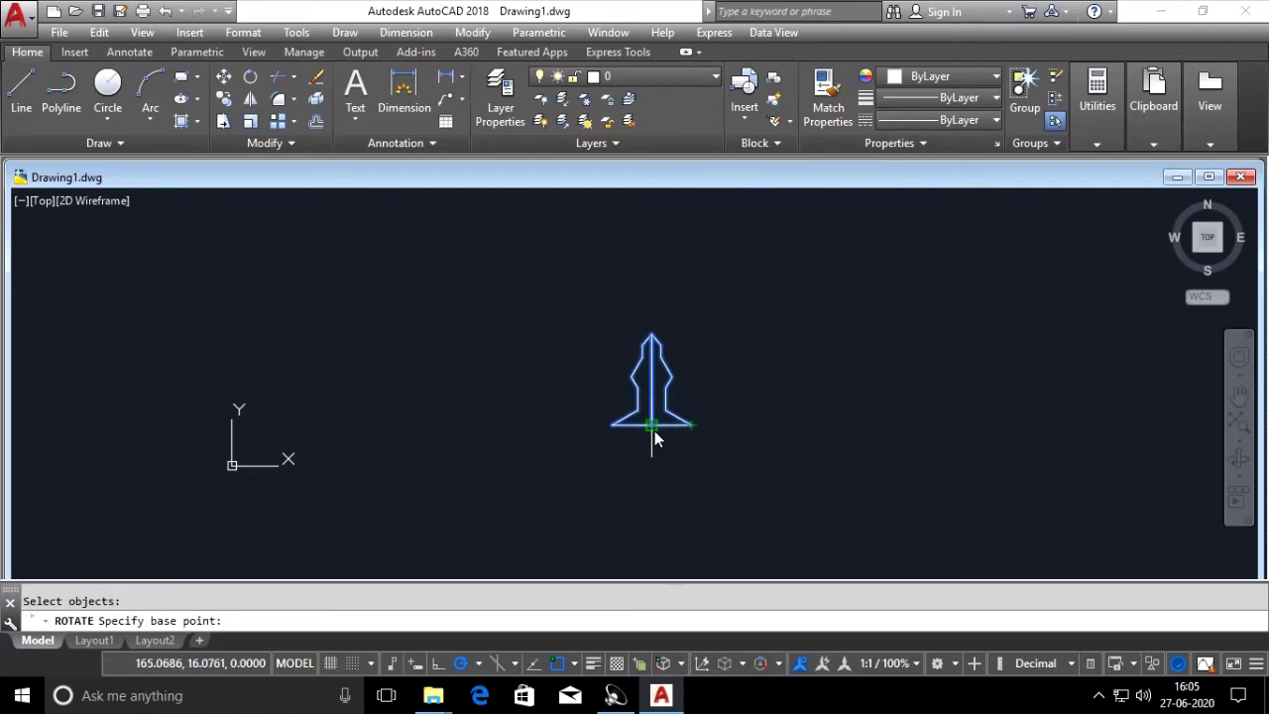
left_click(651, 426)
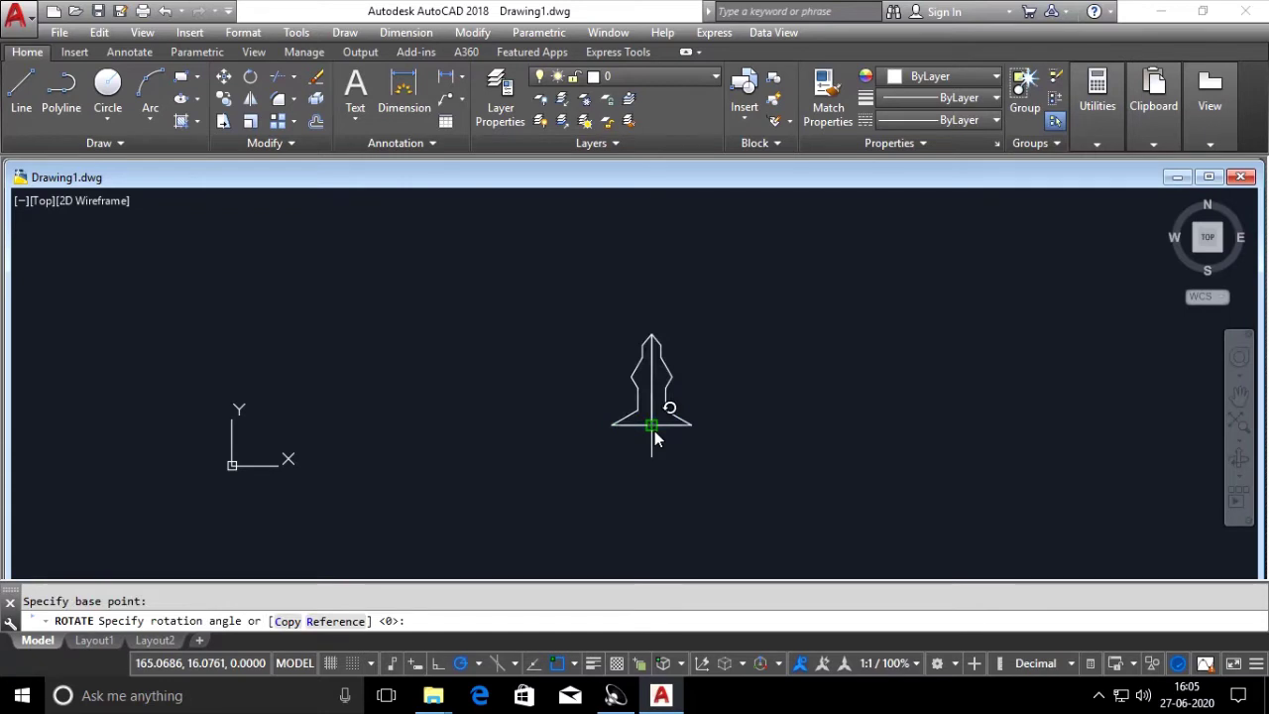
type("90")
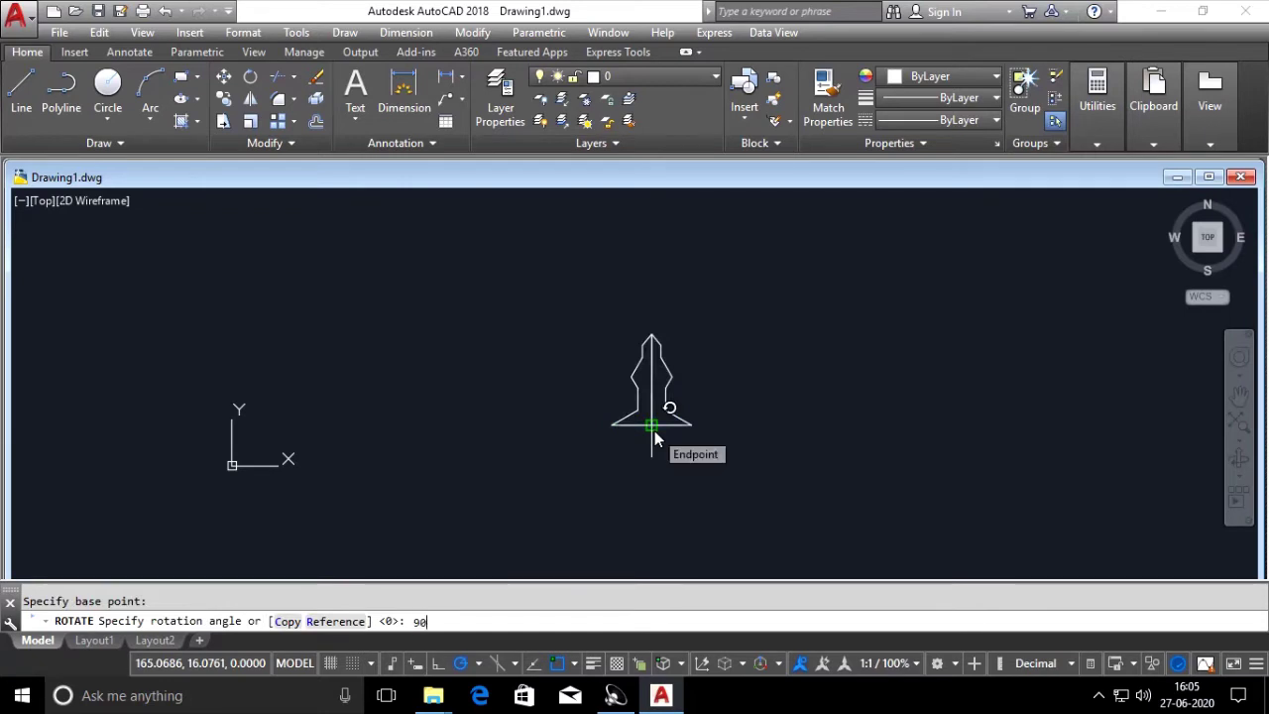
key("Return")
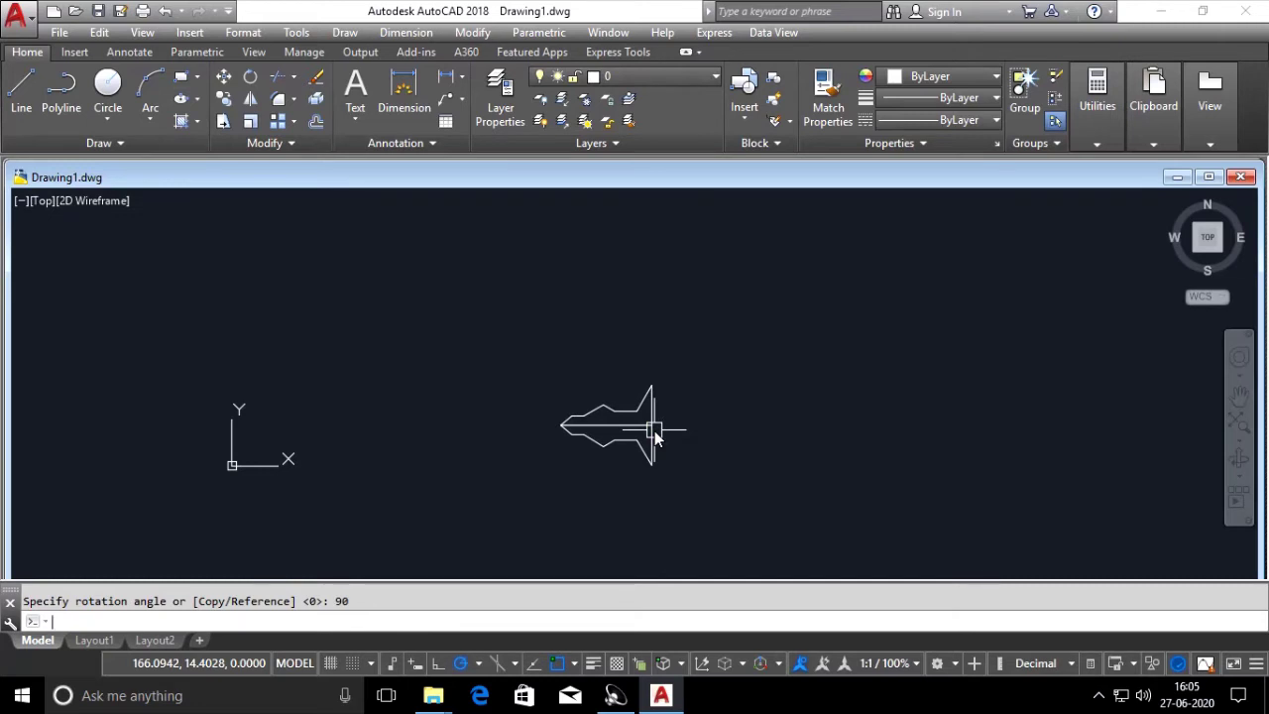
Step: Dismiss a stray shortcut menu and selection, then window-select the rotated petal
right_click(655, 430)
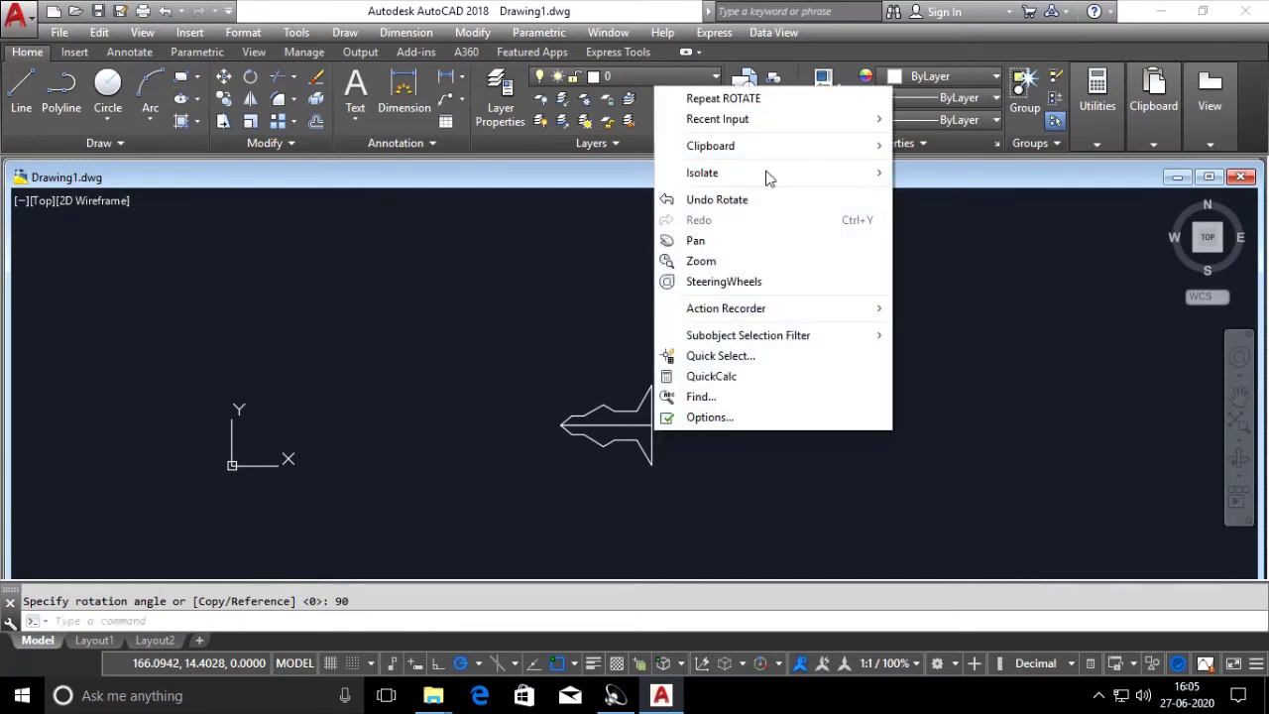
left_click(601, 238)
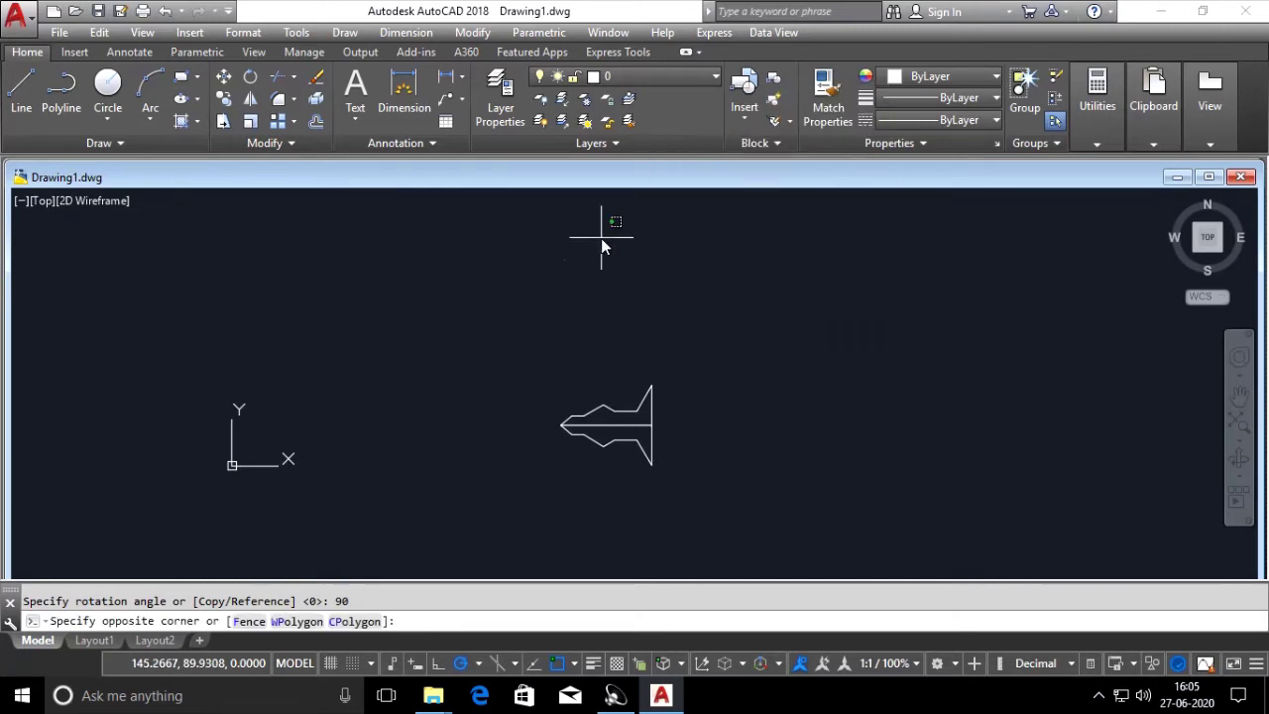
key("Escape")
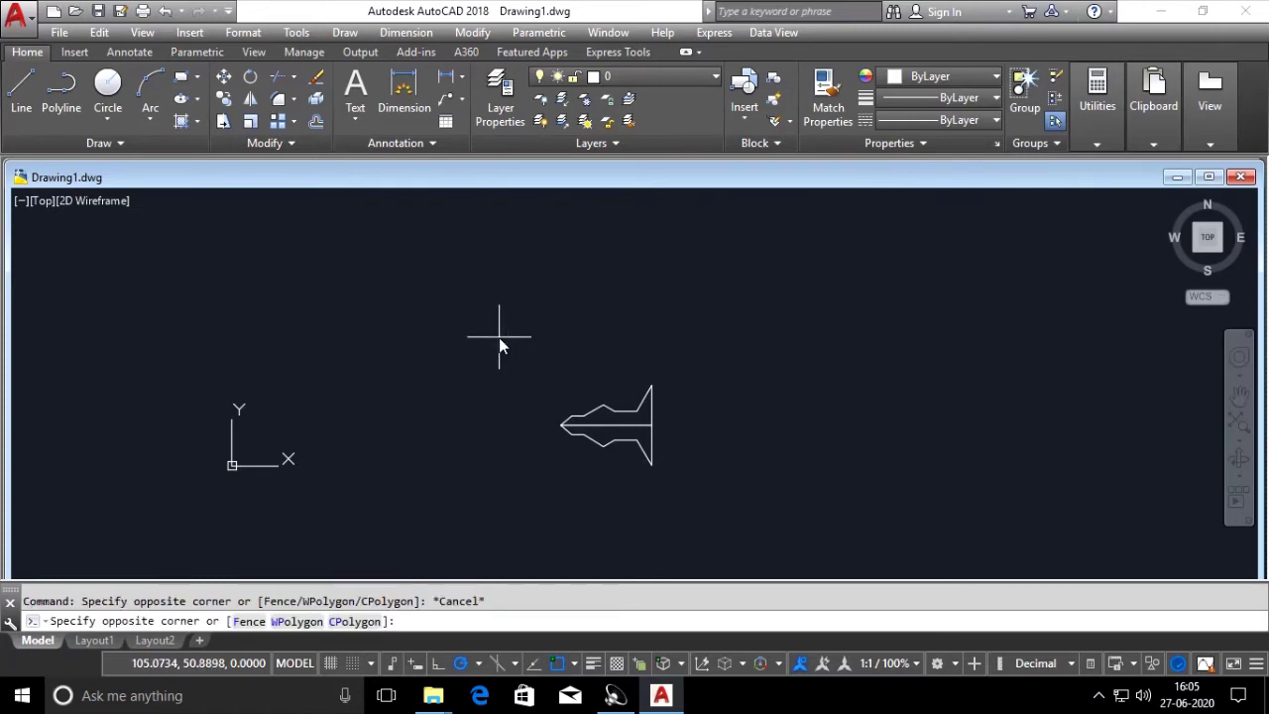
left_click(499, 335)
left_click(729, 504)
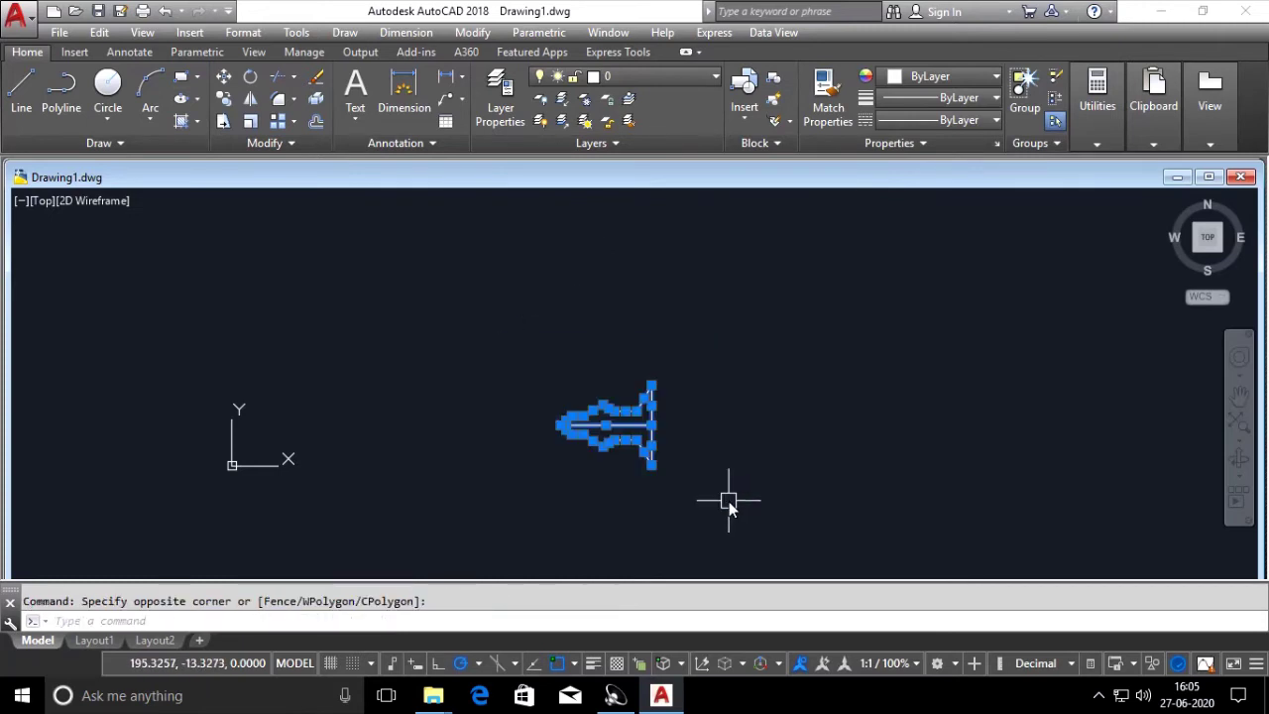
Step: Delete all 16 objects of the selected rotated petal, leaving the canvas empty
key("Delete")
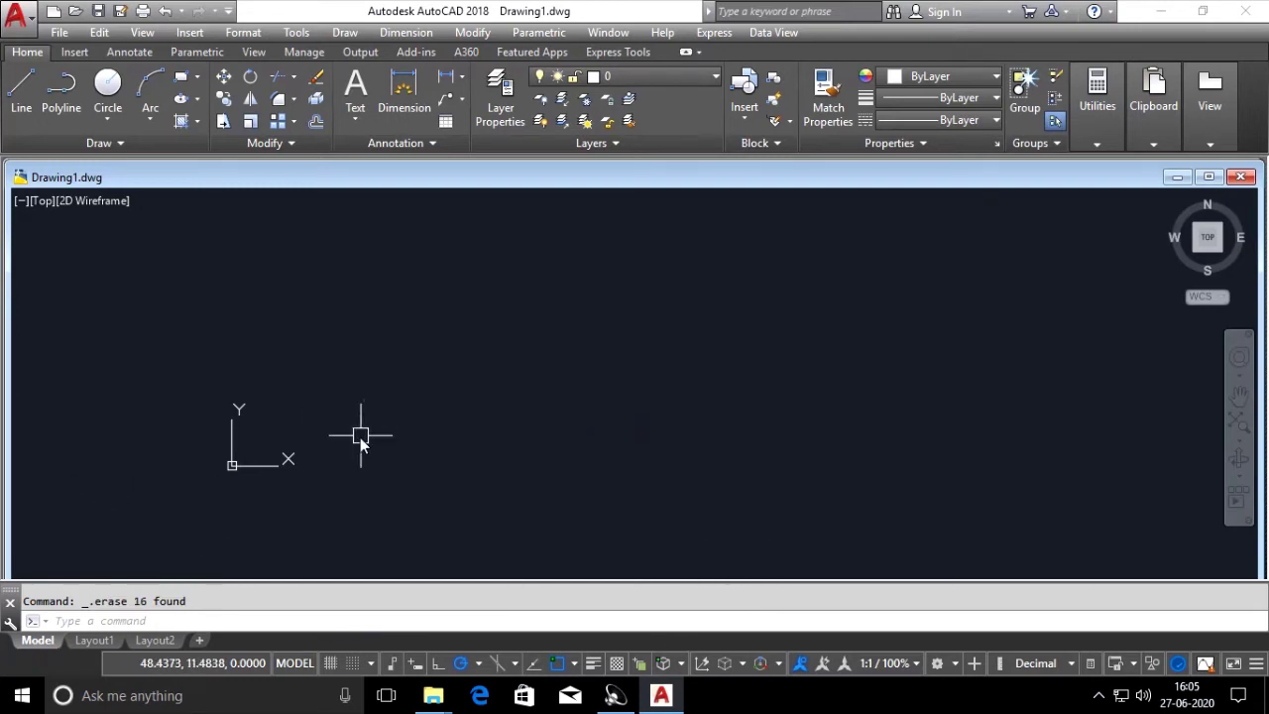
scroll(364, 436, "up", 5)
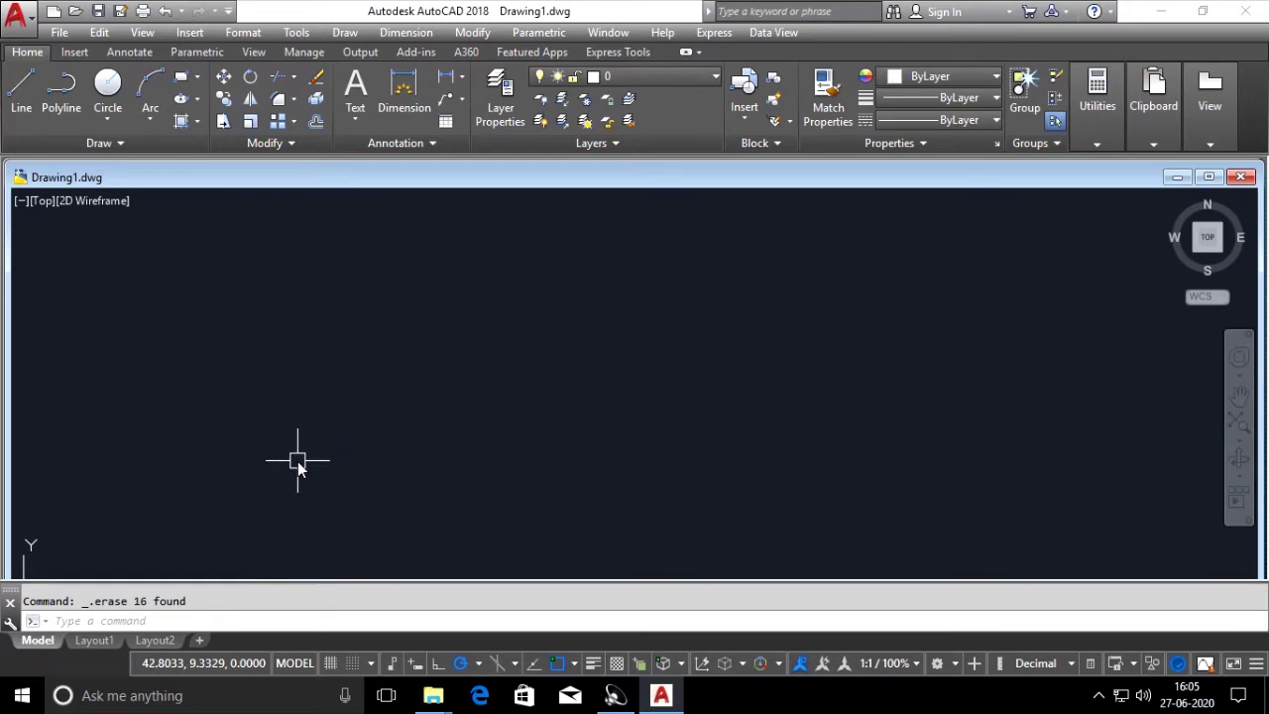
Step: Draw a small upright rectangle with REC by picking two opposite corners
type("rec")
key("Return")
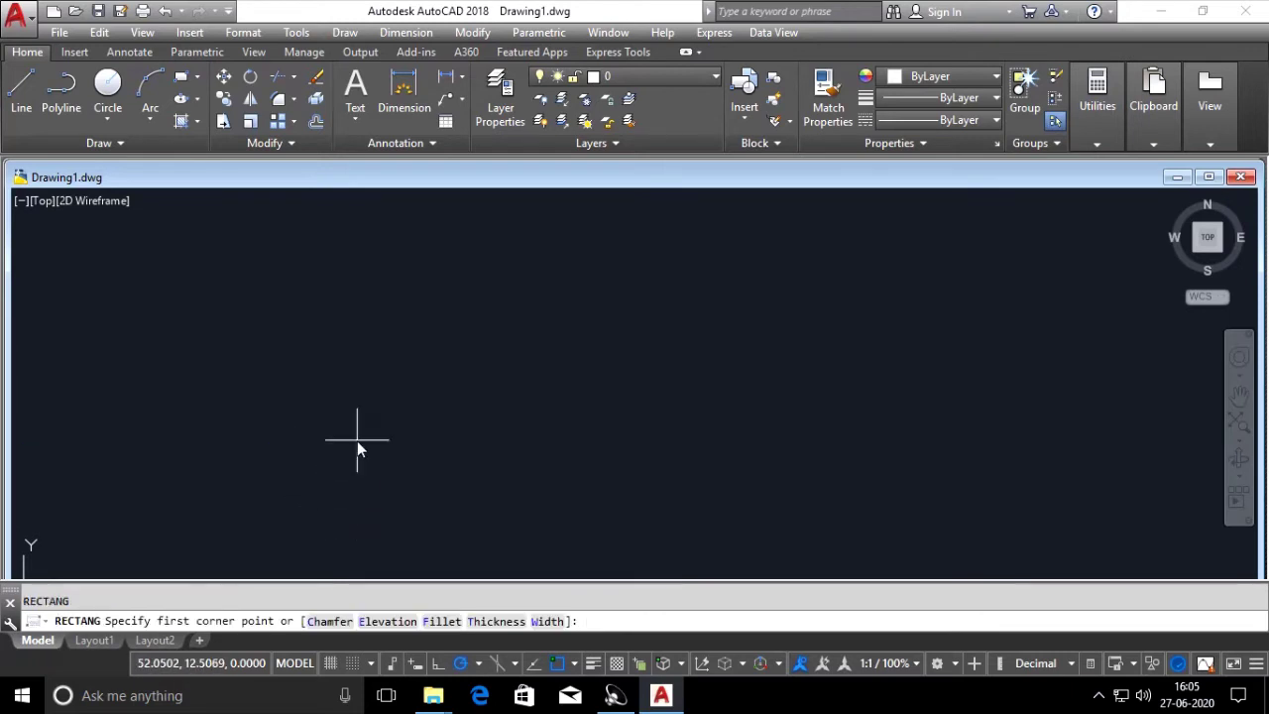
left_click(358, 439)
left_click(384, 483)
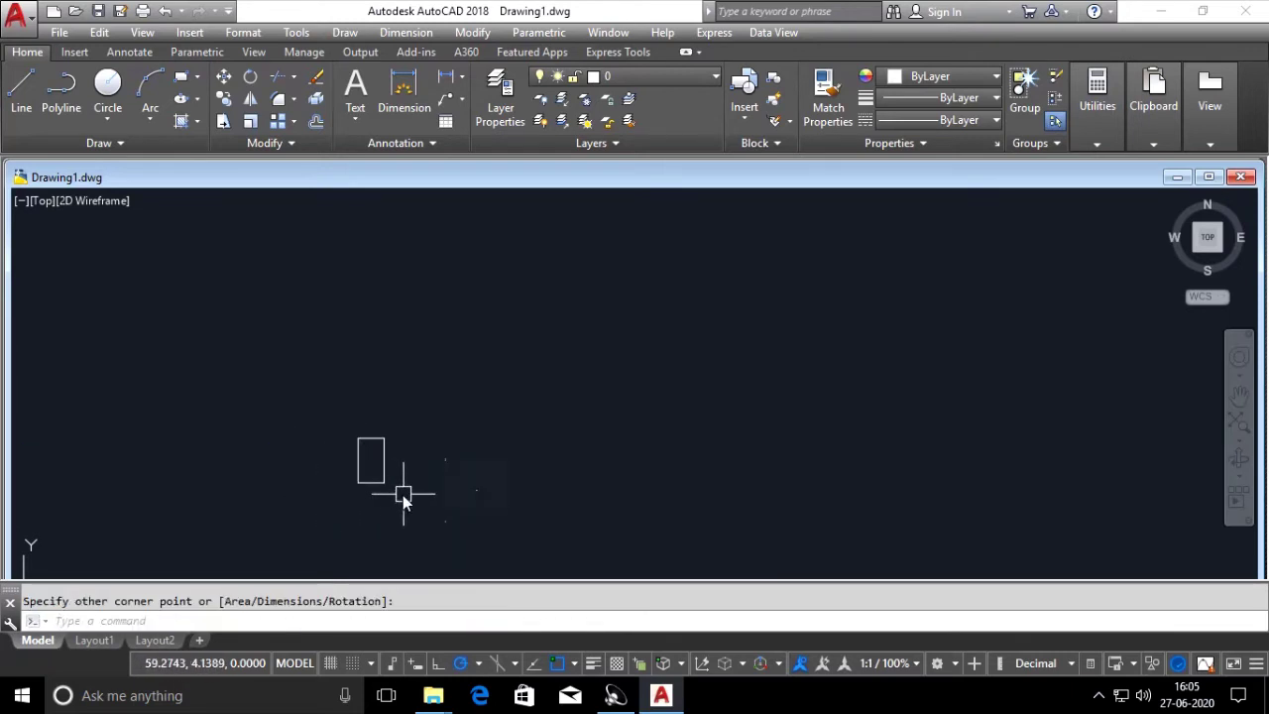
scroll(437, 483, "up", 1)
scroll(494, 452, "down", 2)
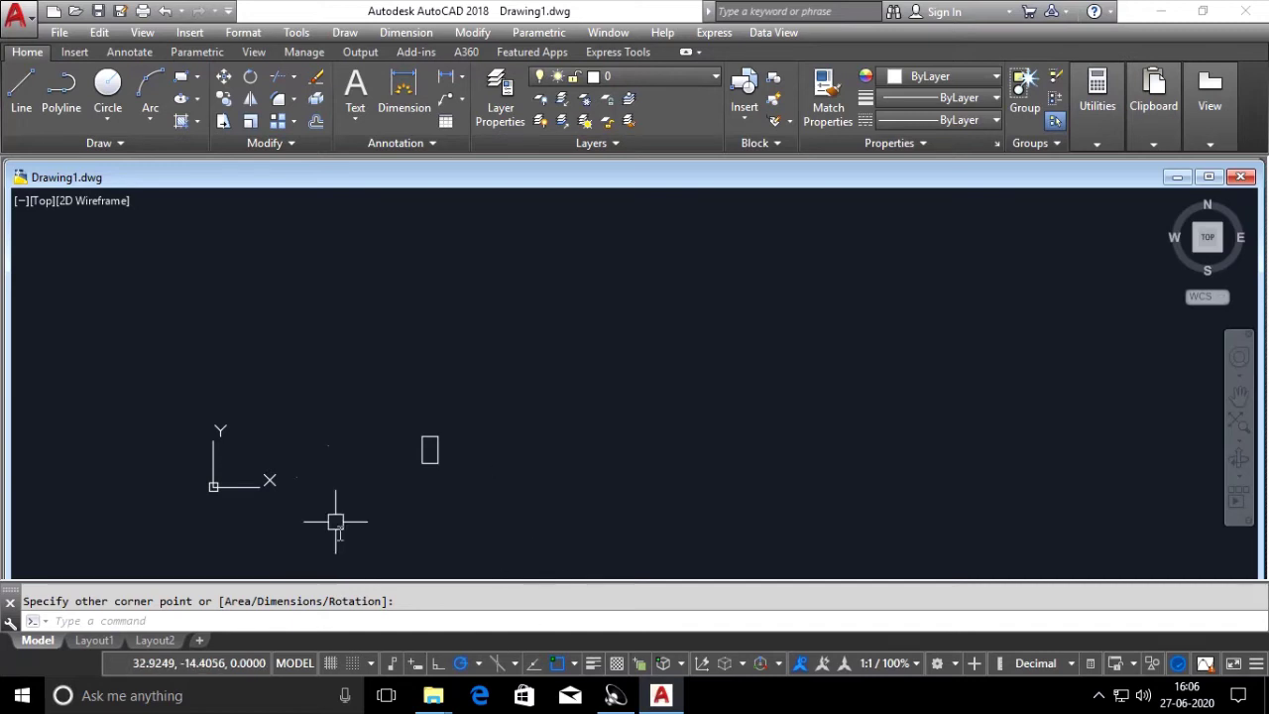
scroll(421, 441, "up", 2)
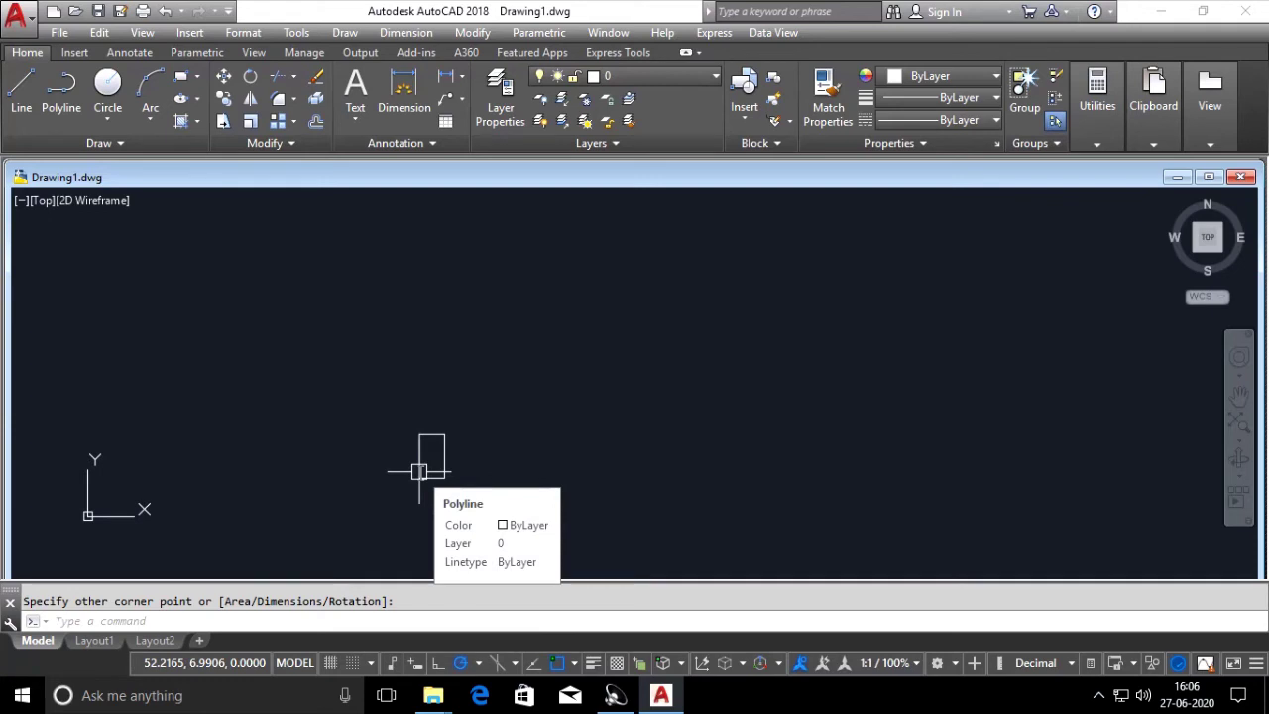
Step: Start a rectangular array of the window-selected rectangle
type("ar")
key("Return")
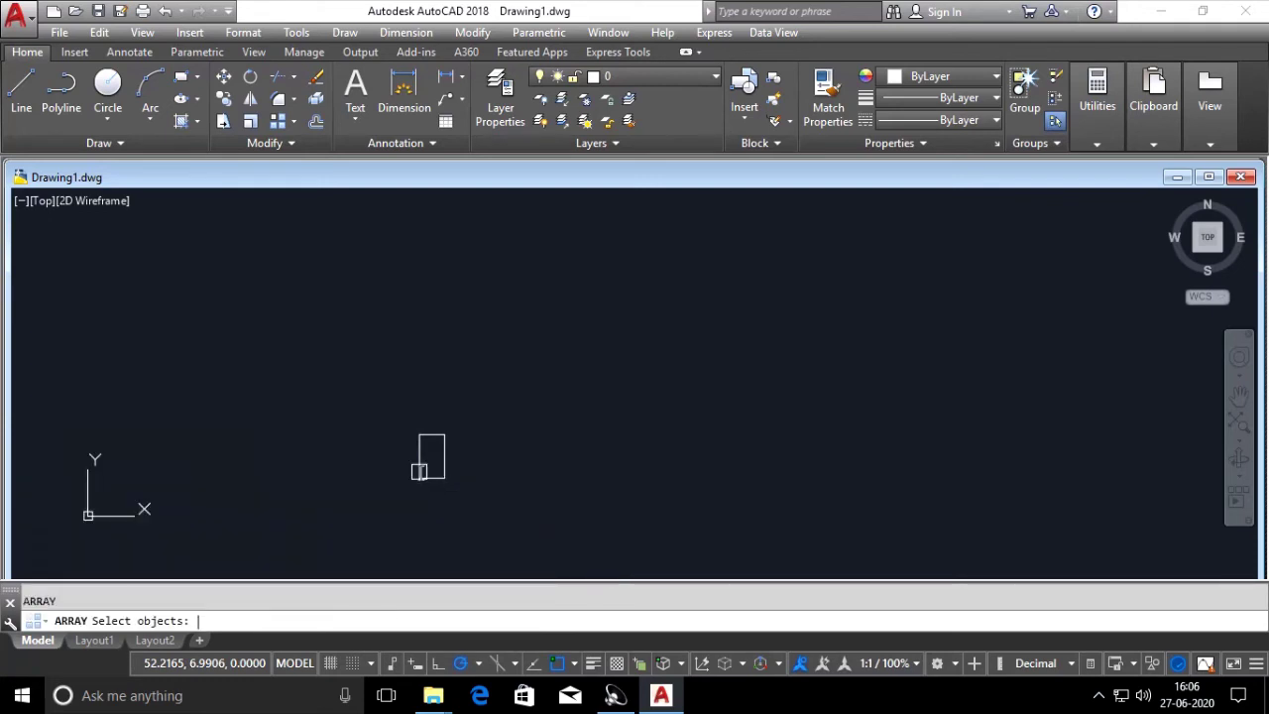
left_click(398, 402)
left_click(476, 527)
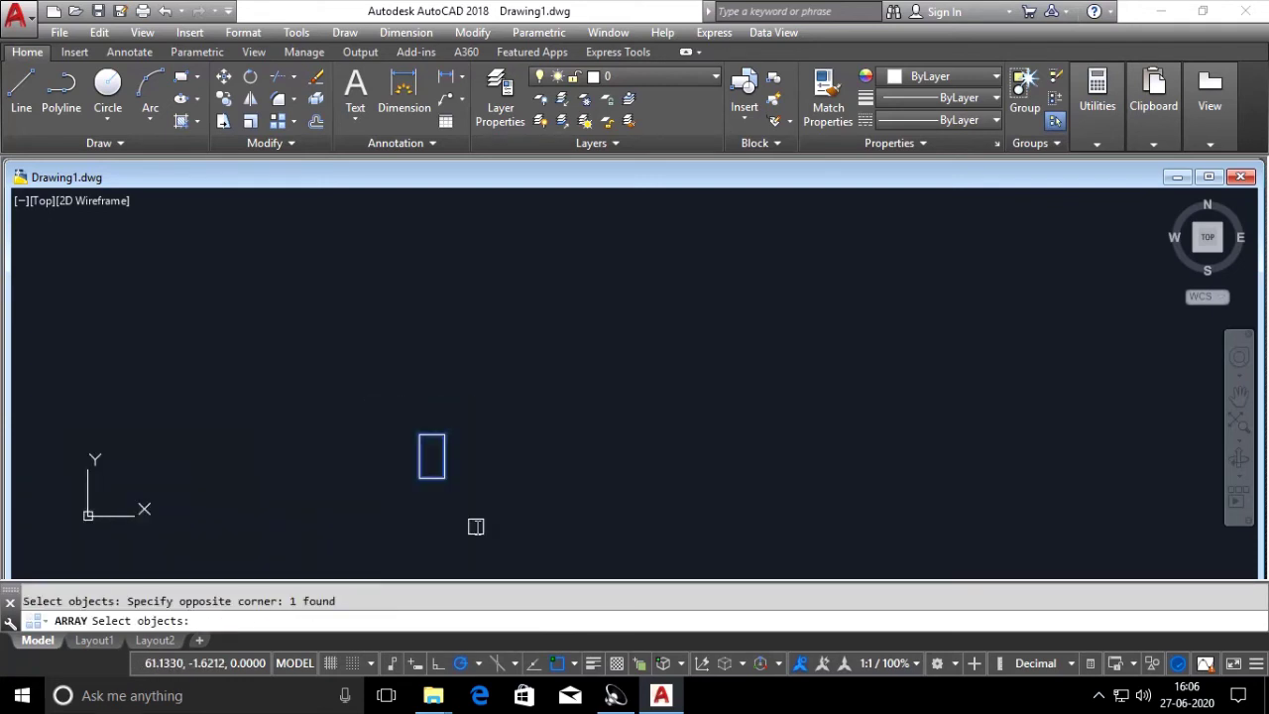
key("Return")
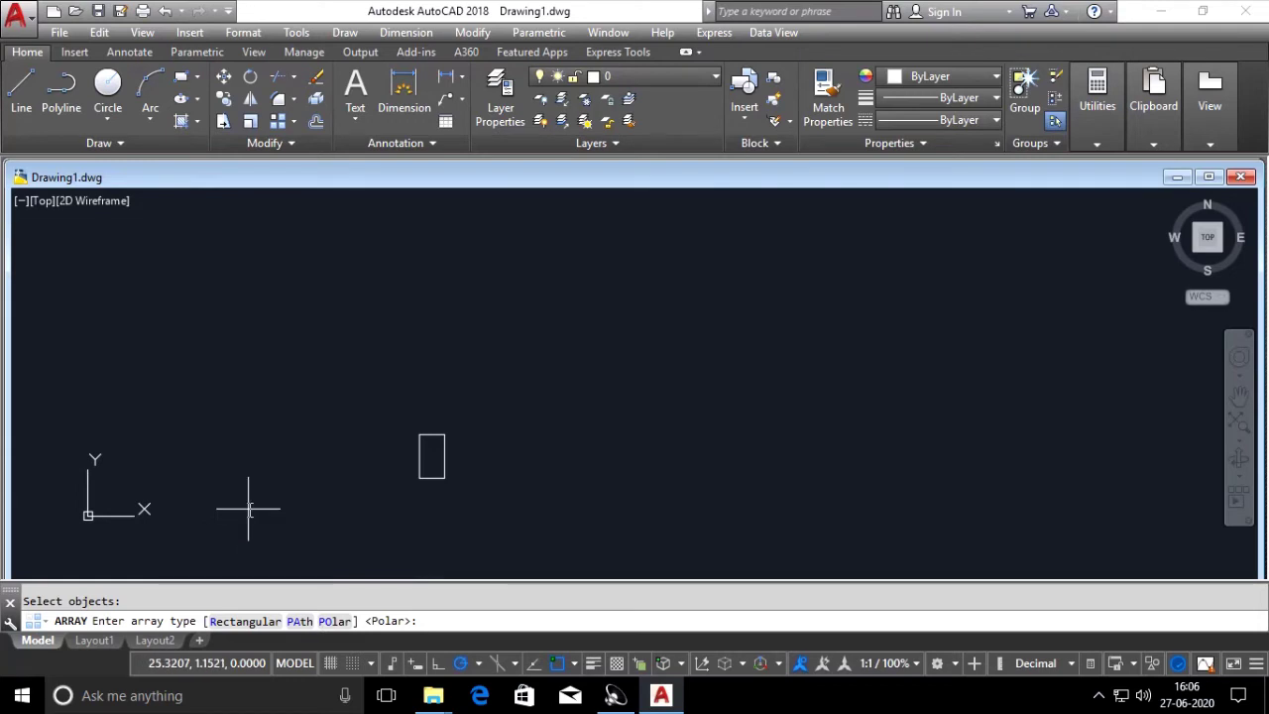
type("r")
key("Return")
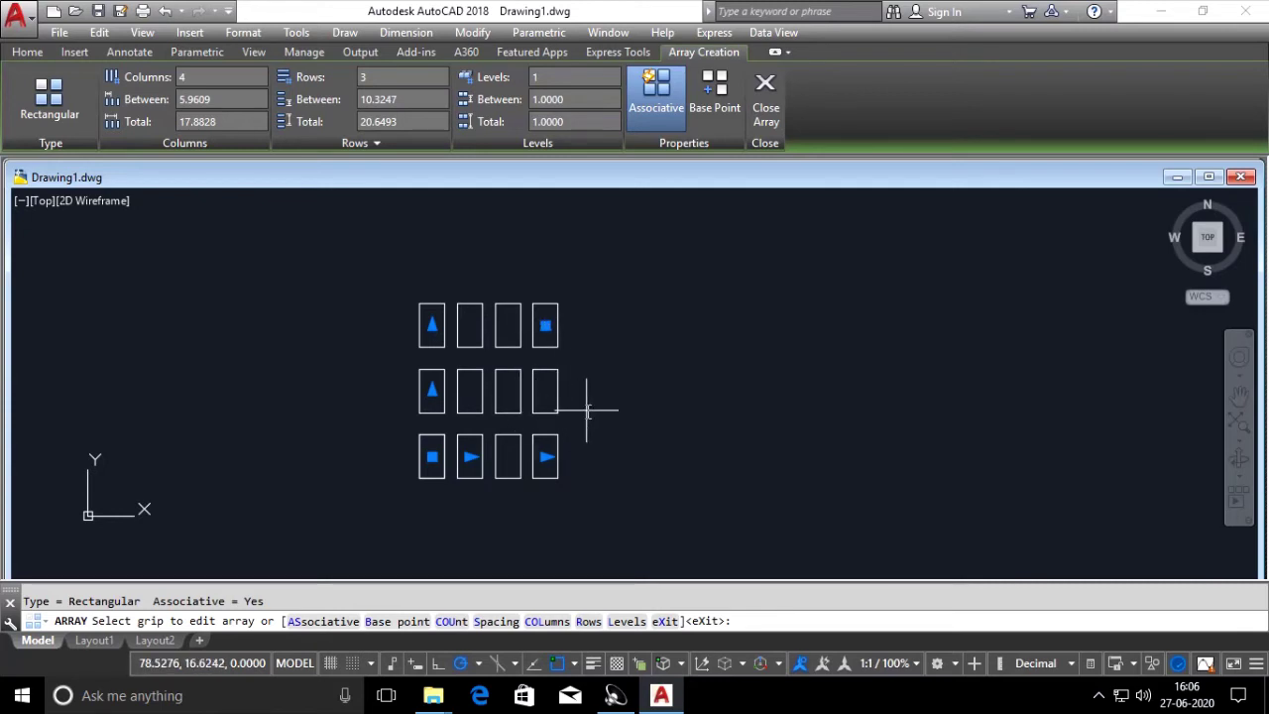
Step: Set the array to 7 columns spaced 8 units apart
type("c")
type("ol")
key("Return")
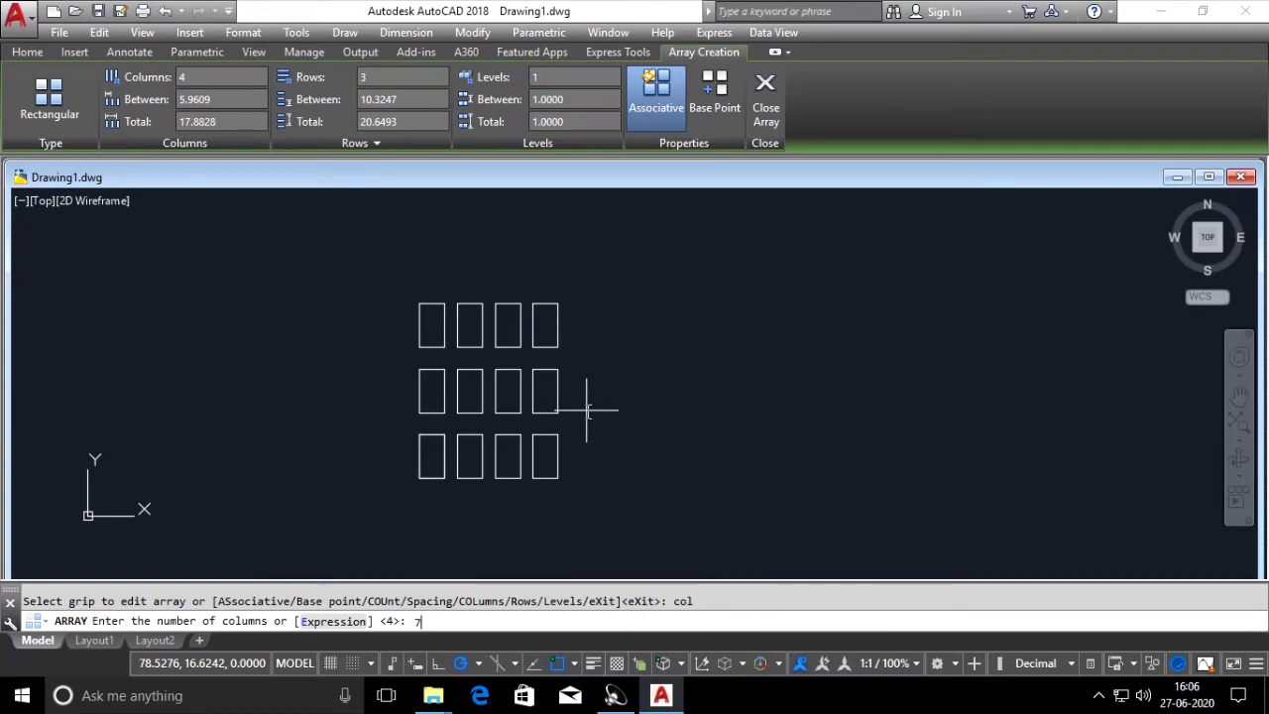
type("7")
key("Return")
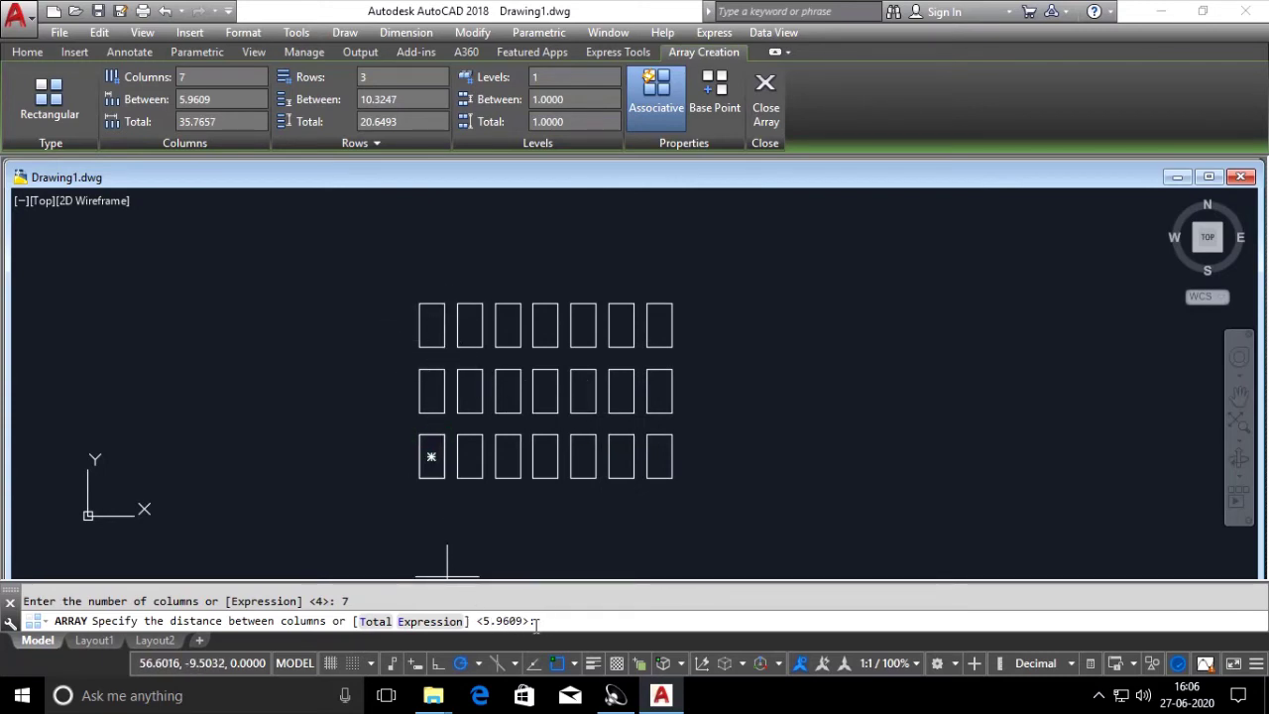
type("8")
key("Return")
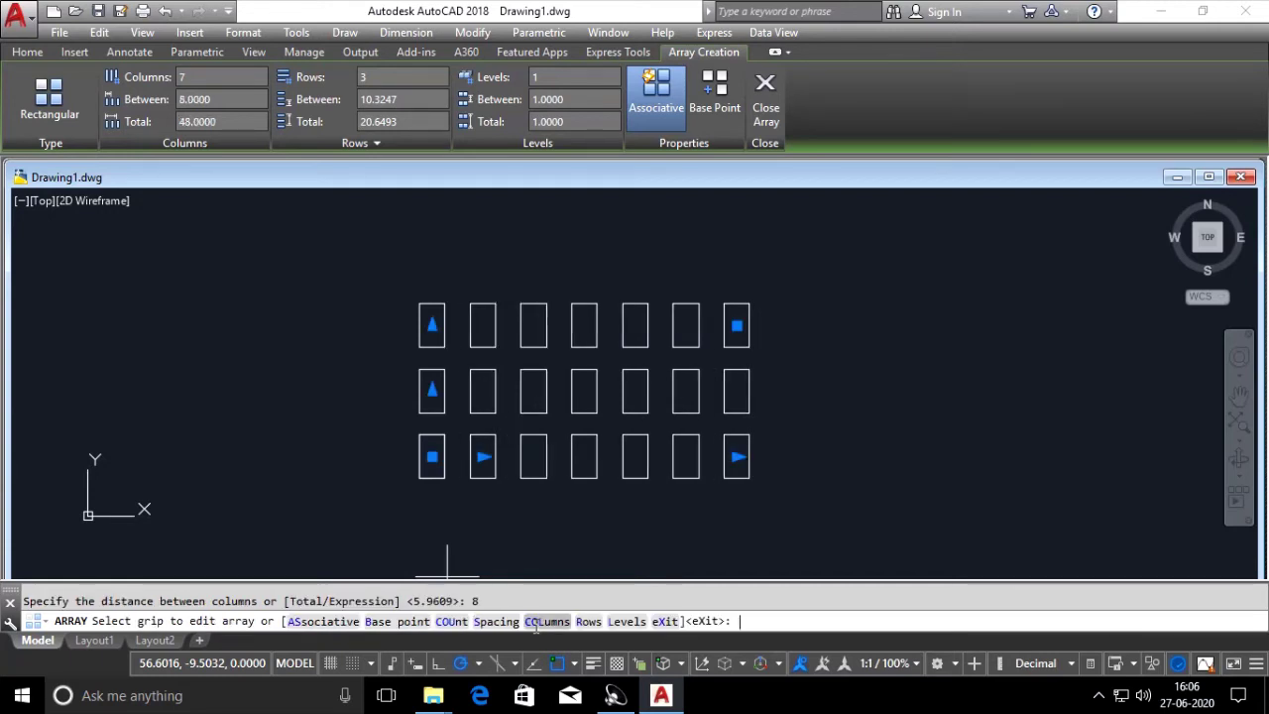
Step: Give the array 5 rows spaced 15 units apart, keep default elevation, and finish it
type("r")
key("Return")
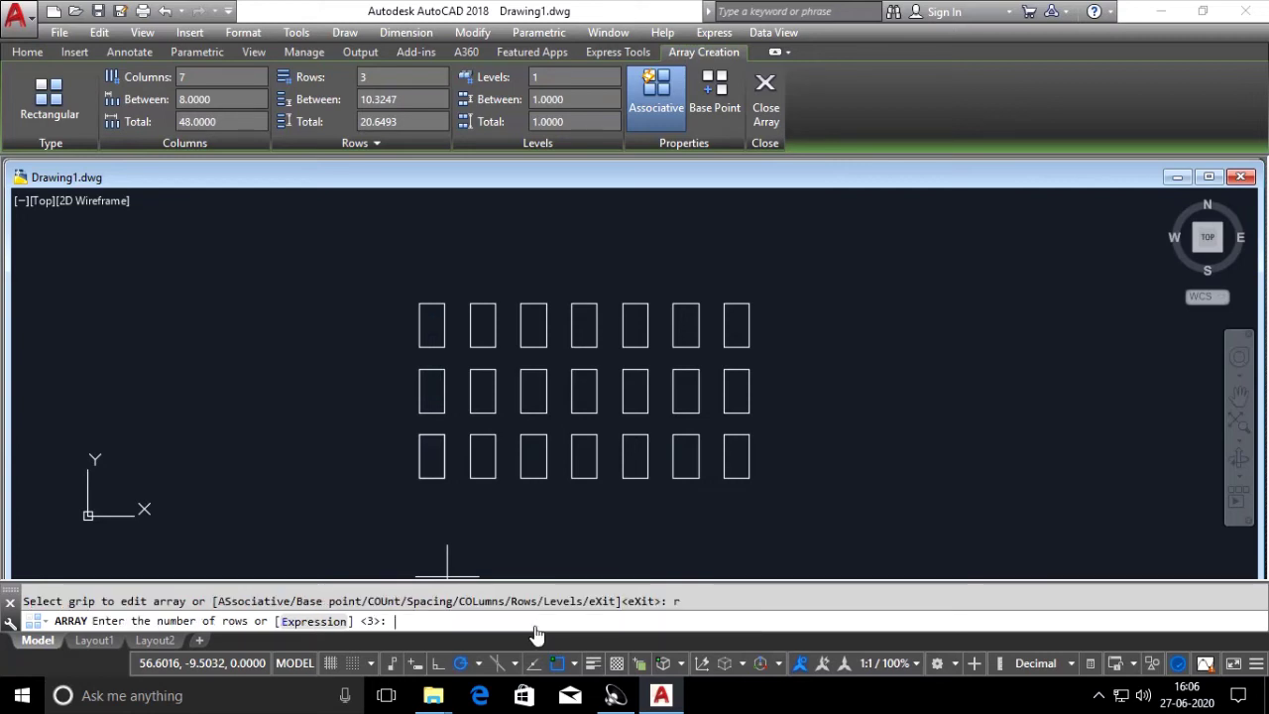
type("5")
key("Return")
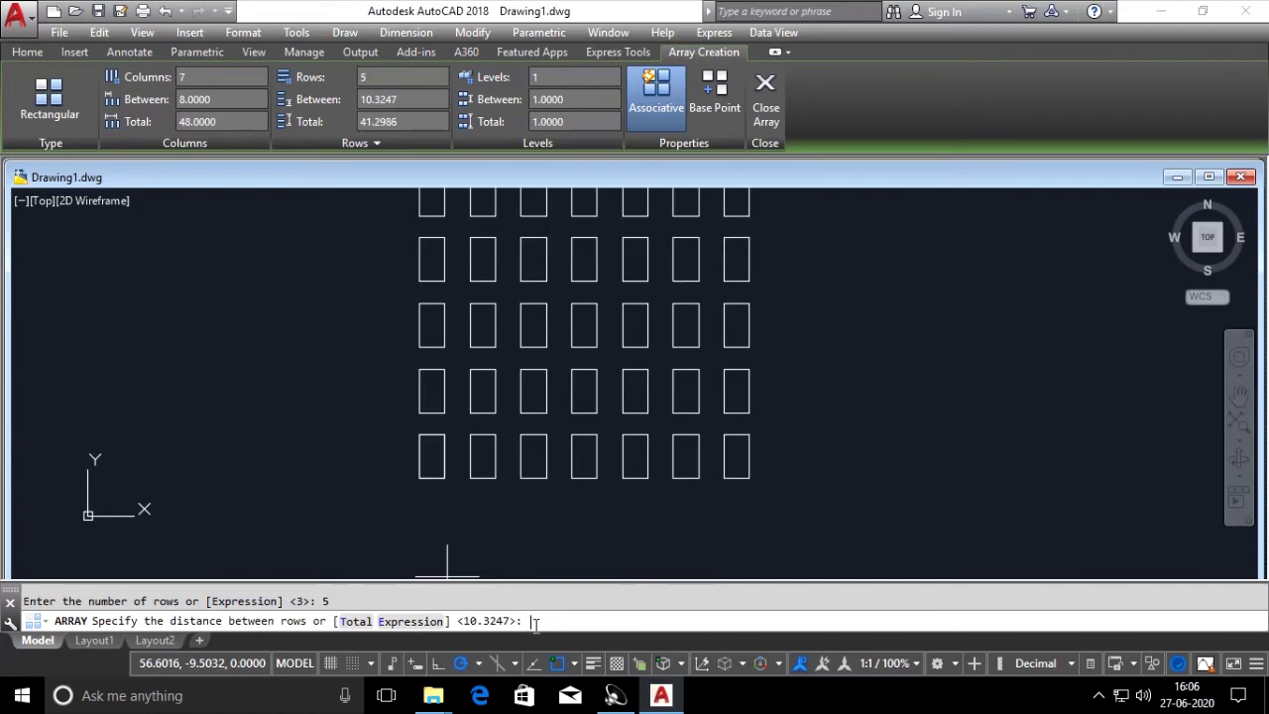
scroll(593, 529, "down", 4)
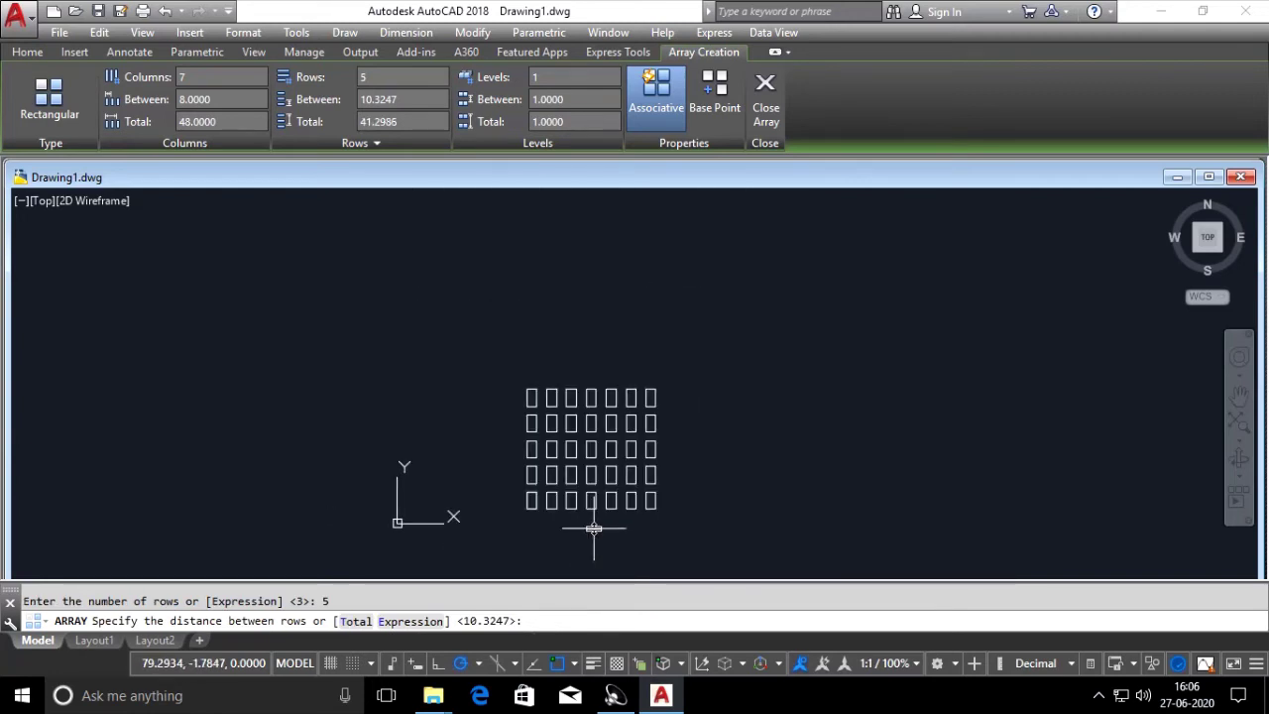
type(" 15")
key("Return")
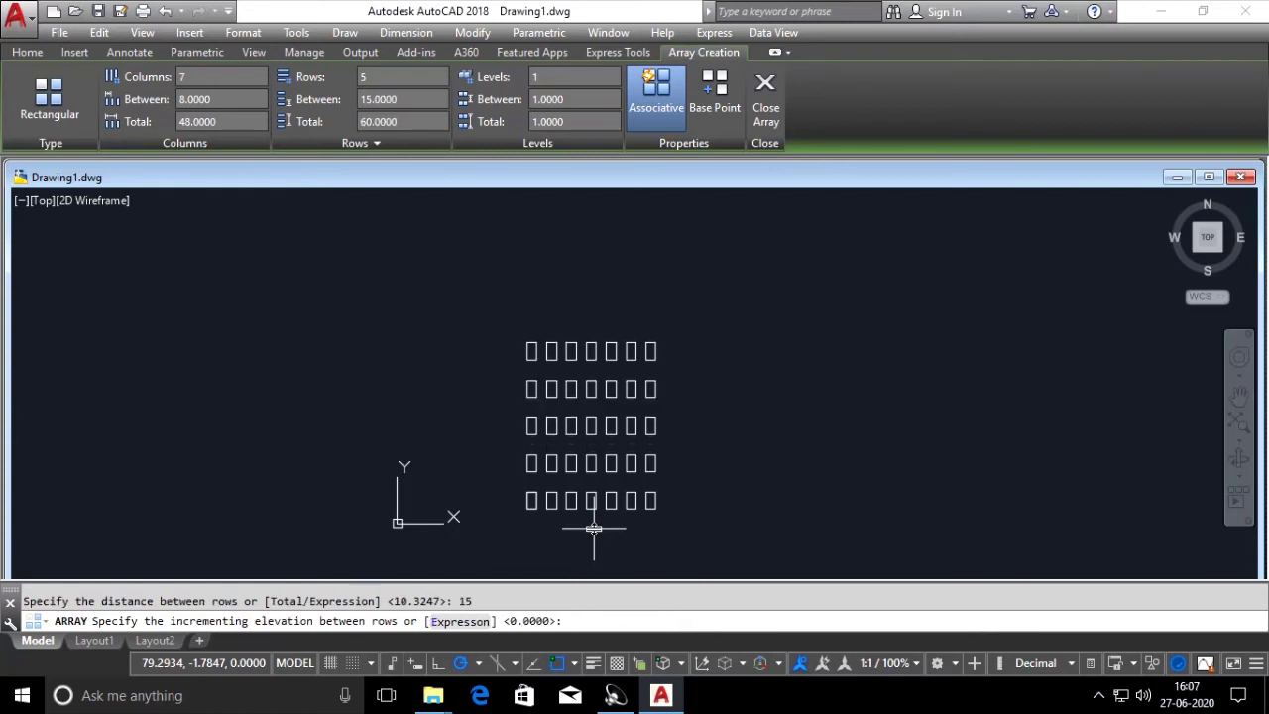
key("Return")
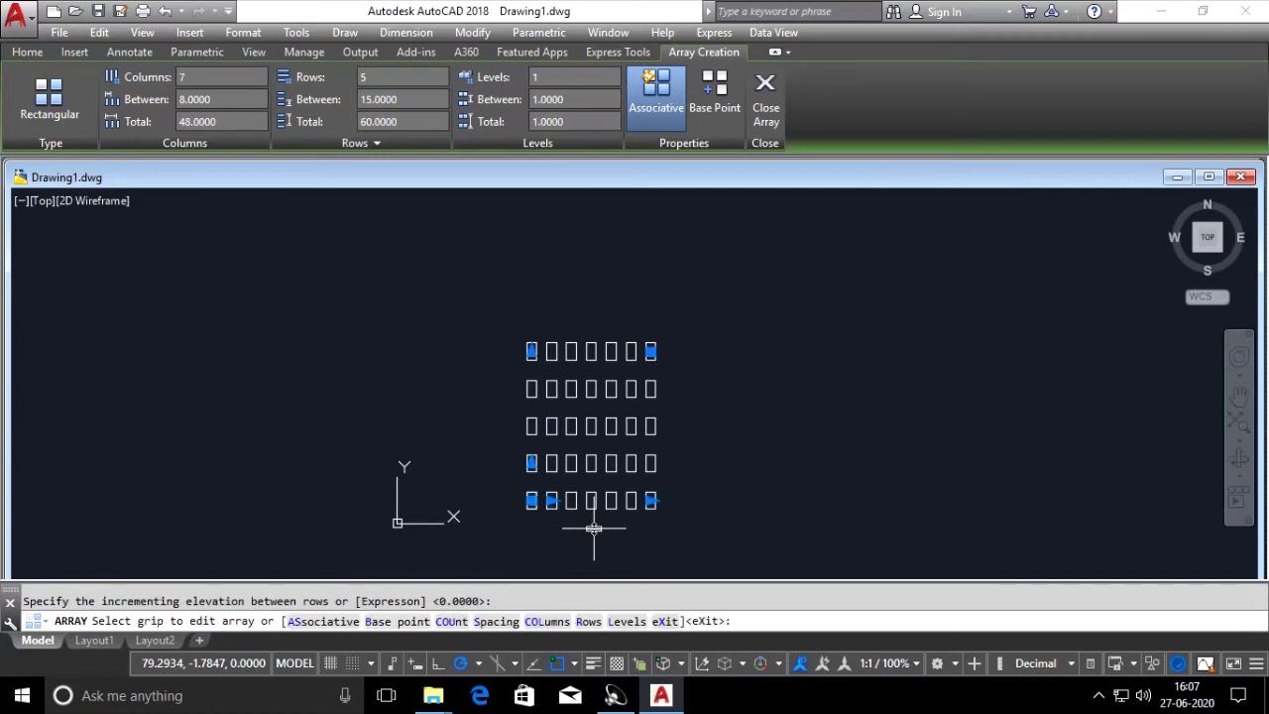
key("Return")
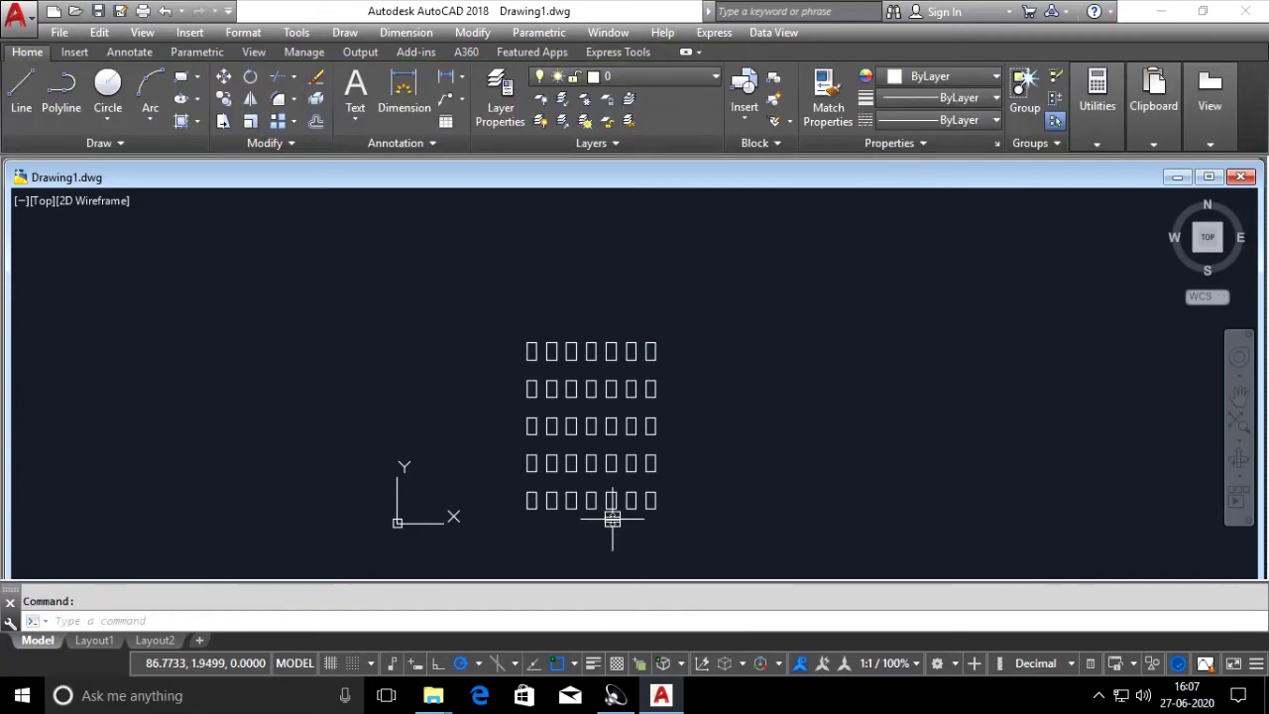
scroll(595, 529, "up", 4)
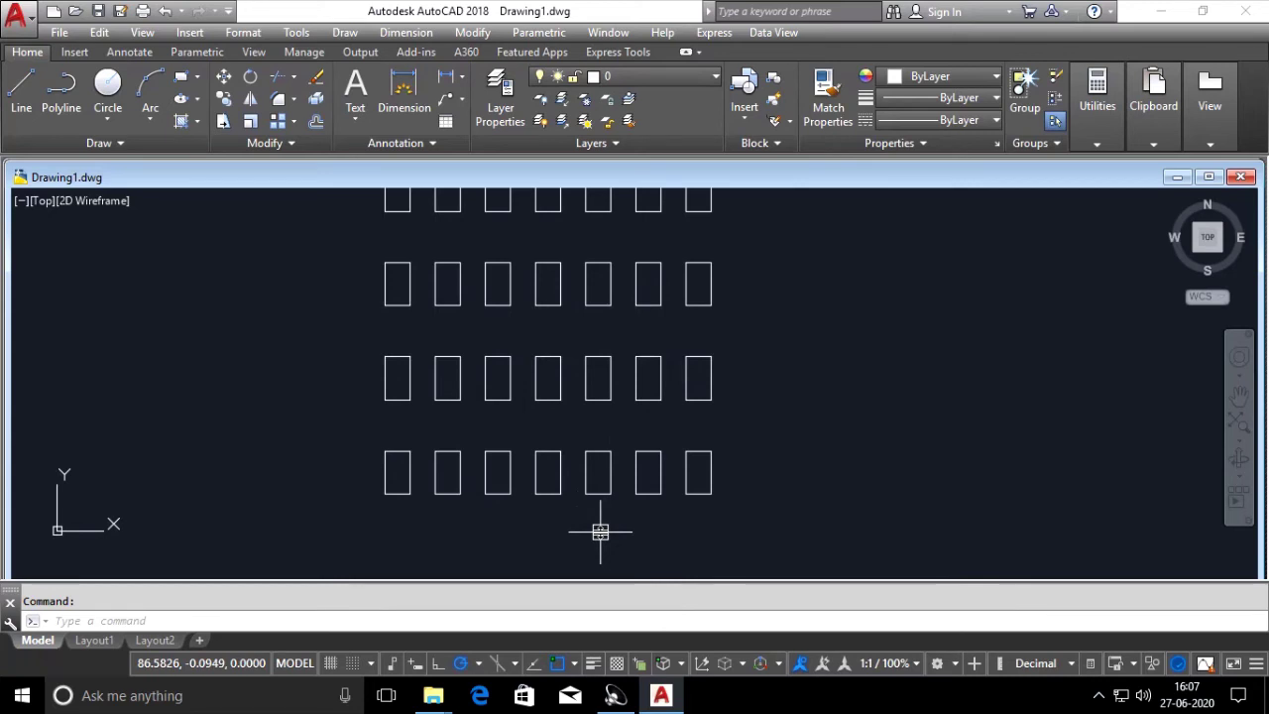
scroll(599, 533, "down", 4)
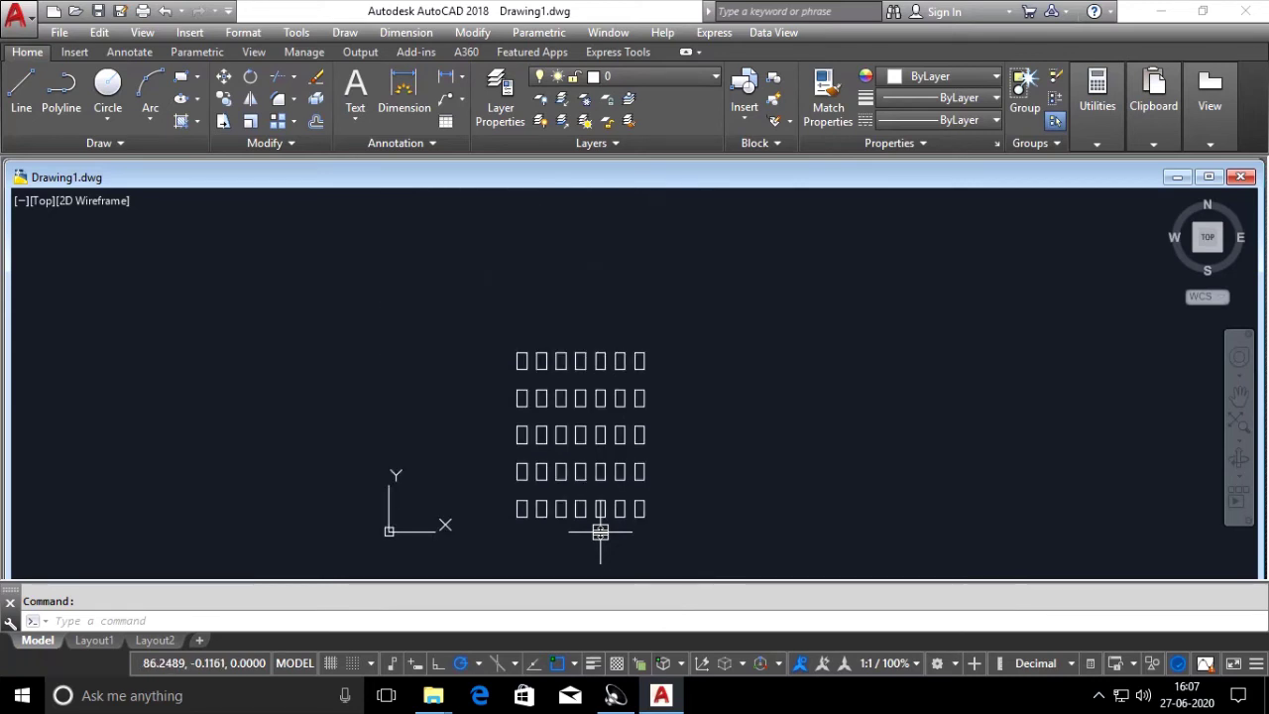
Step: Erase the rectangle array and draw a small circle in its place
left_click(436, 292)
left_click(698, 532)
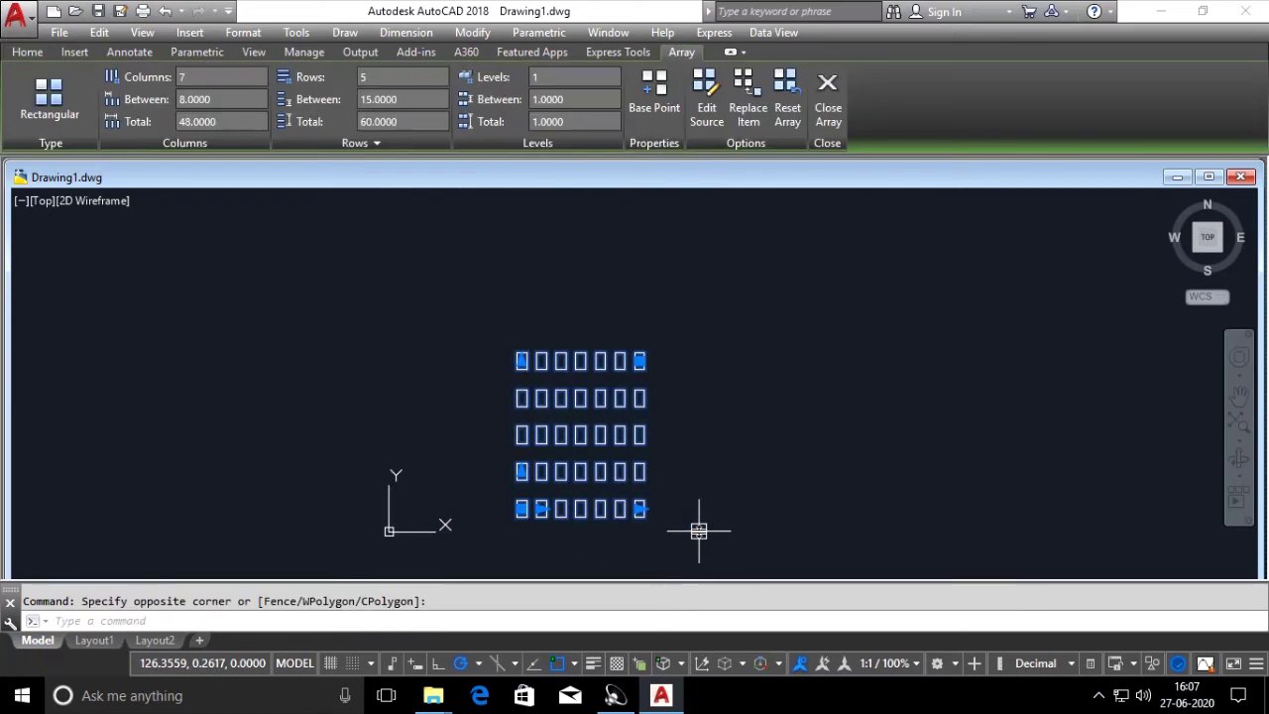
key("Delete")
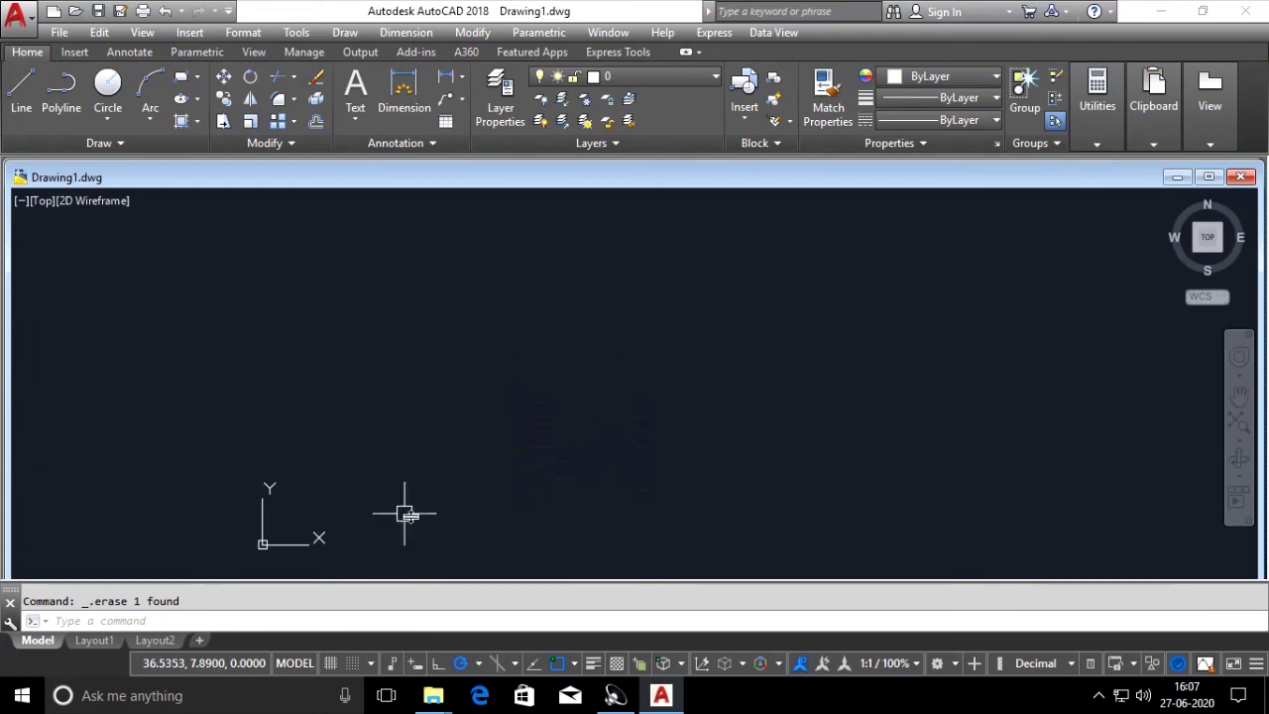
type("c")
key("Return")
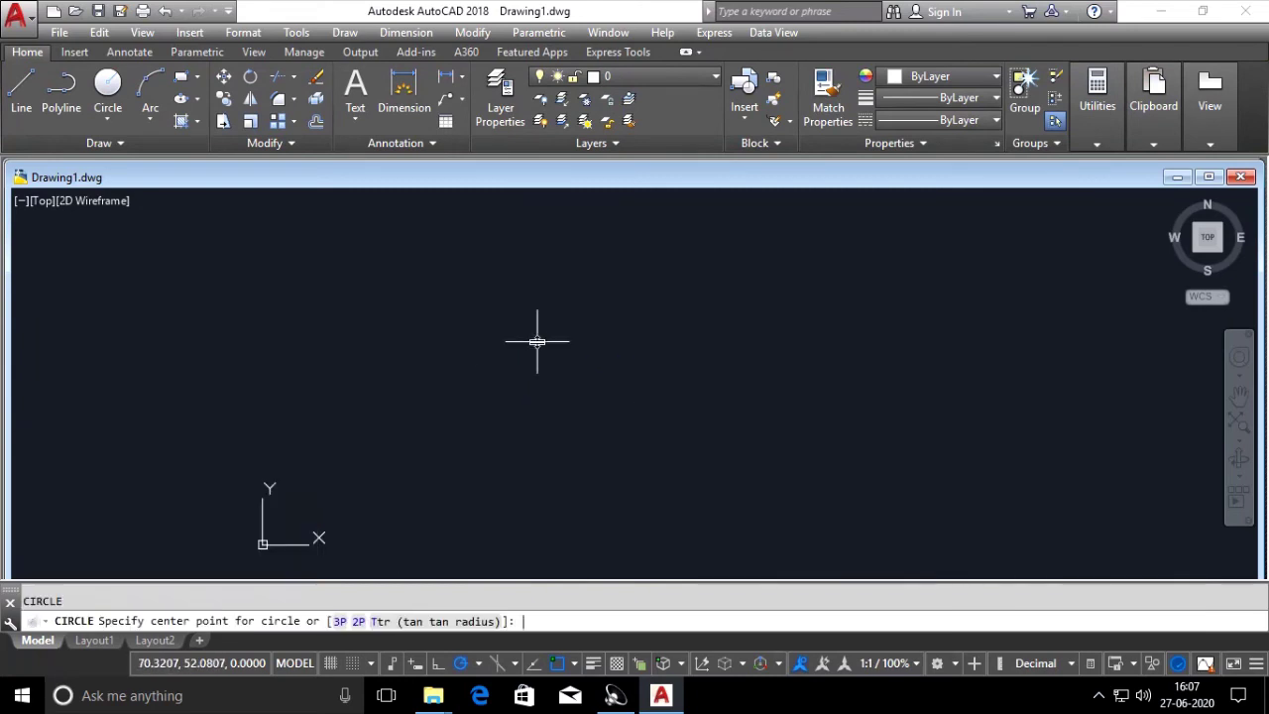
left_click(631, 412)
left_click(634, 417)
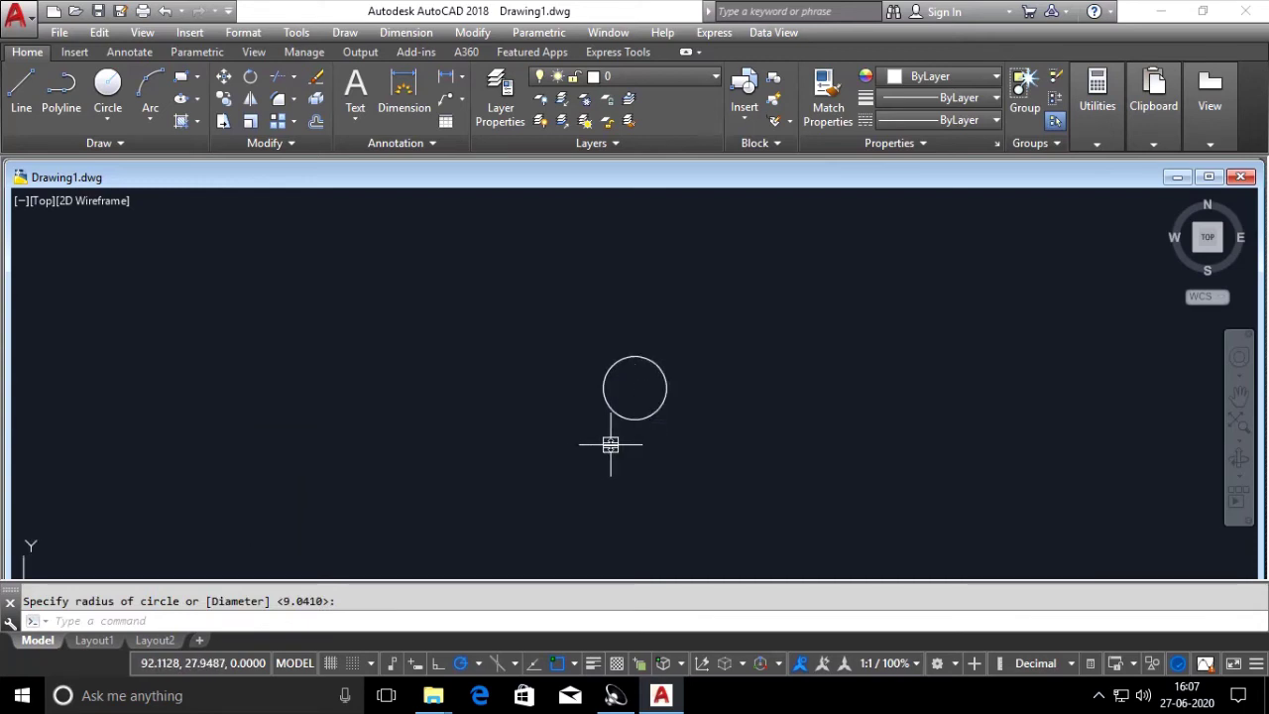
middle_click_drag(611, 445, 589, 469)
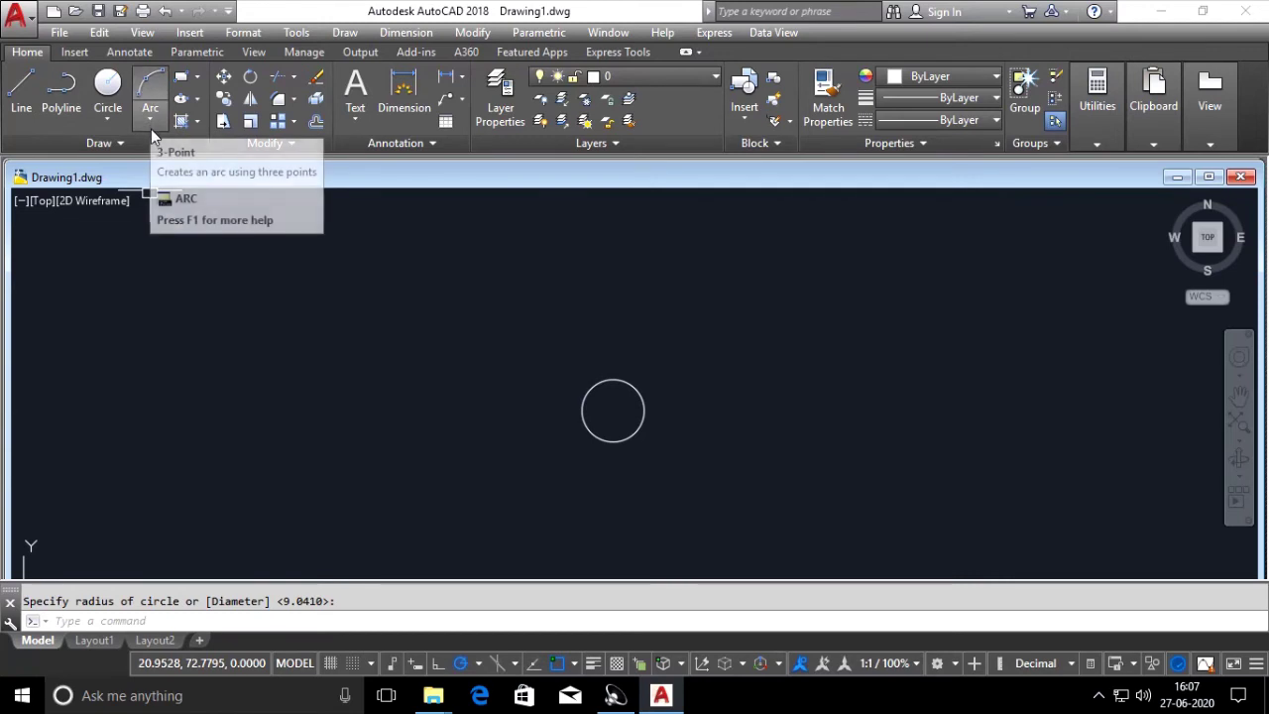
mouse_move(150, 96)
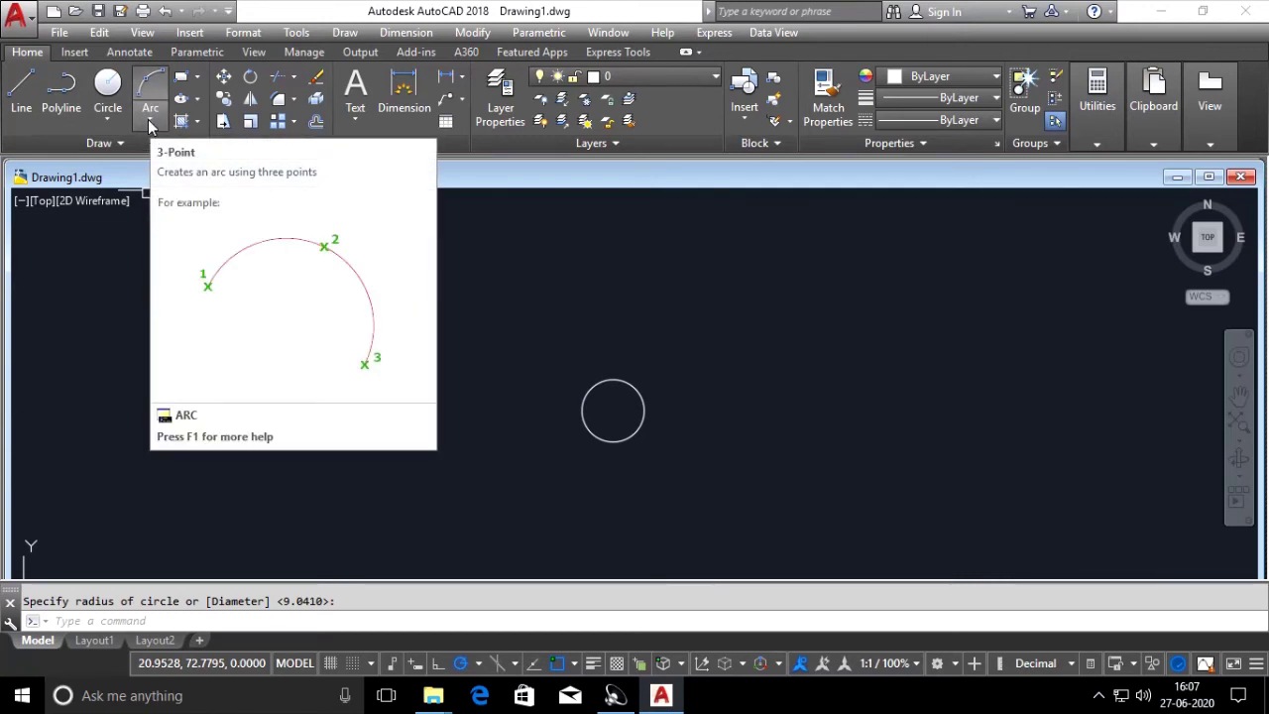
Step: Draw a Start, End, Direction arc rising from the circle's top quadrant
left_click(149, 121)
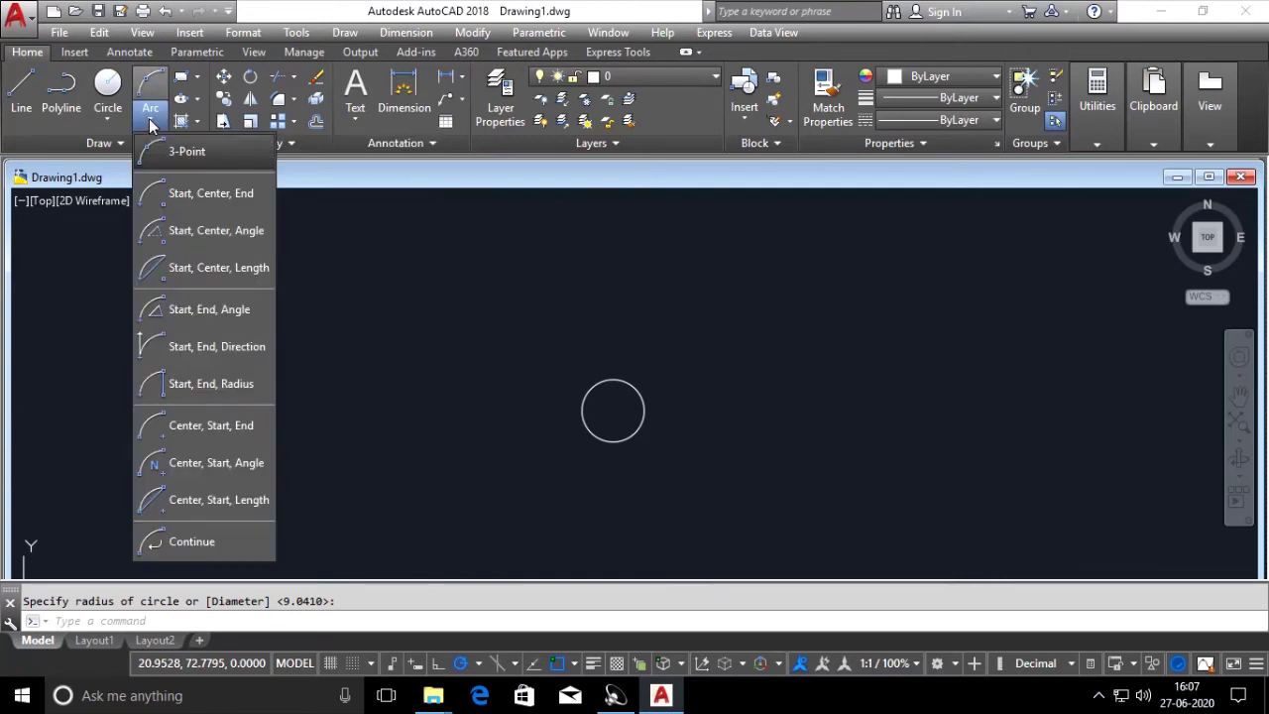
left_click(227, 359)
left_click(612, 378)
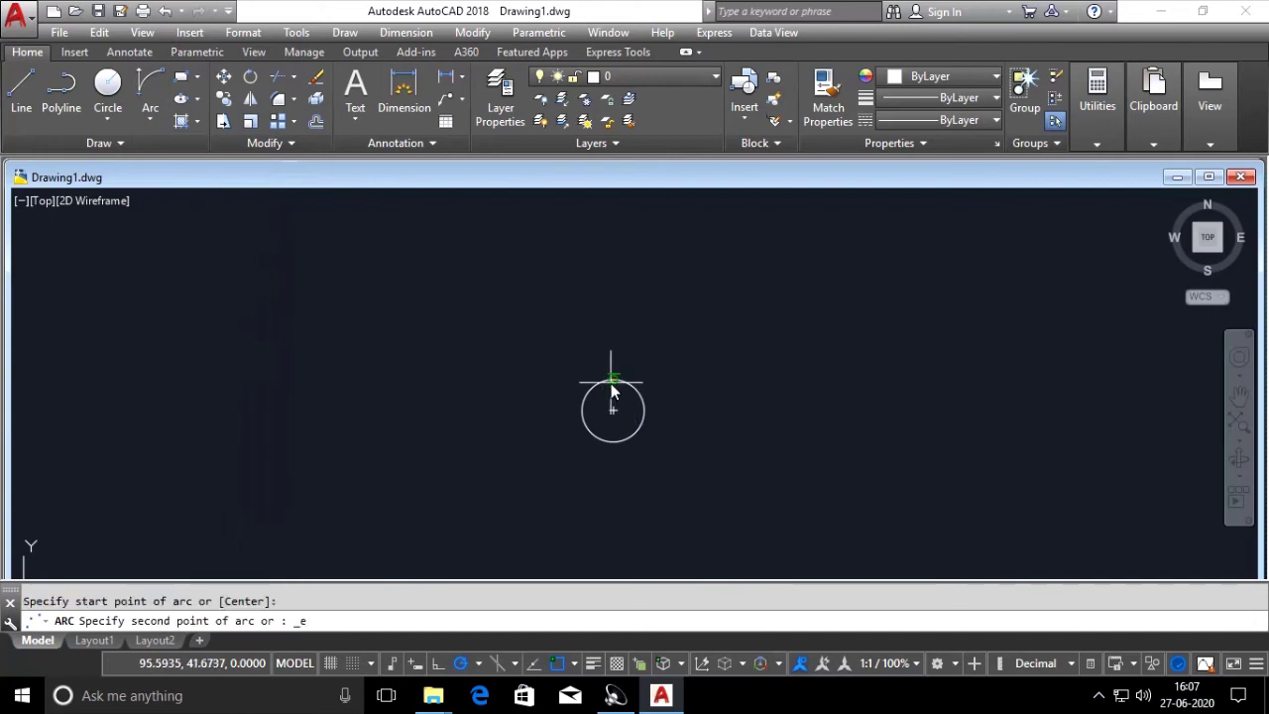
left_click(651, 329)
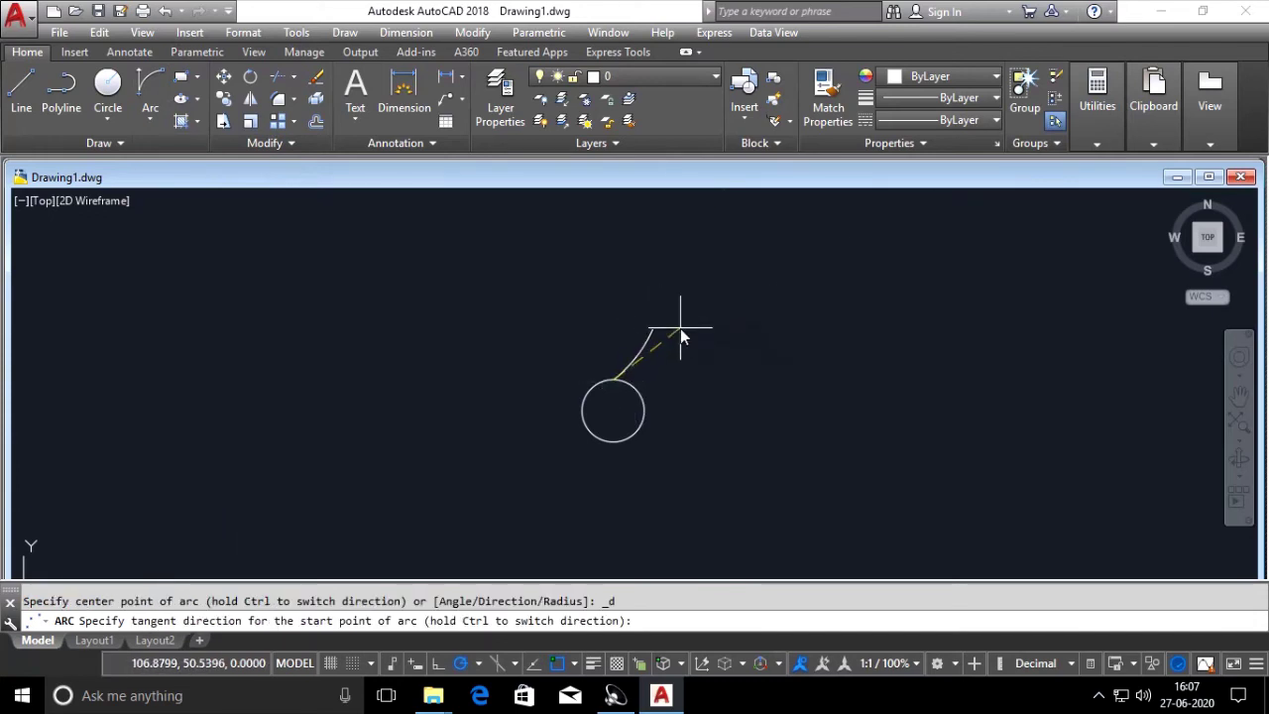
key("Escape")
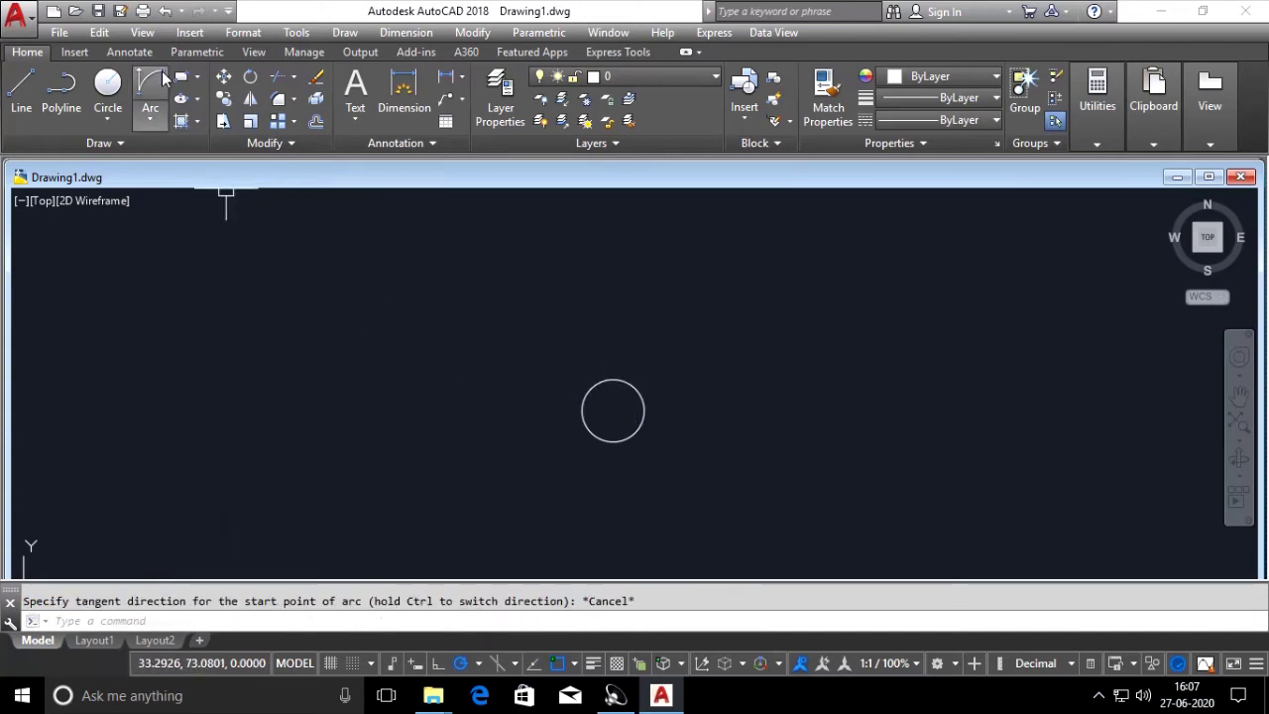
left_click(161, 70)
left_click(613, 379)
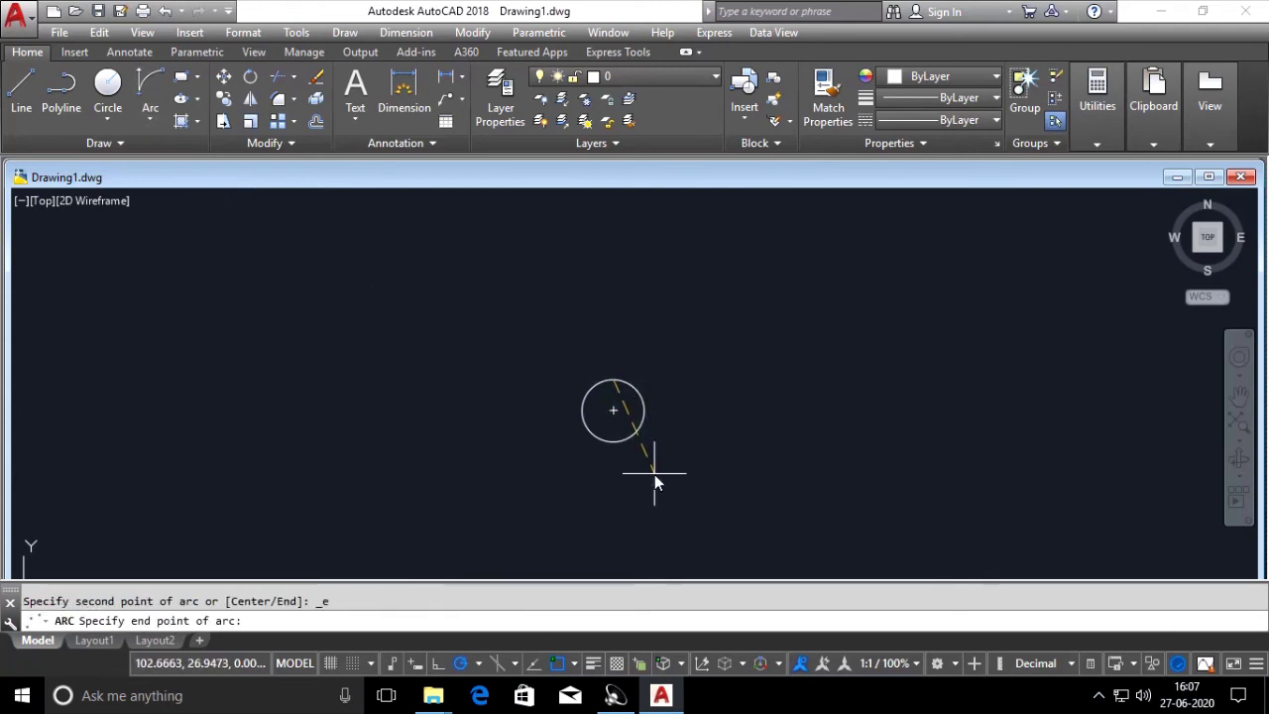
scroll(655, 474, "down", 3)
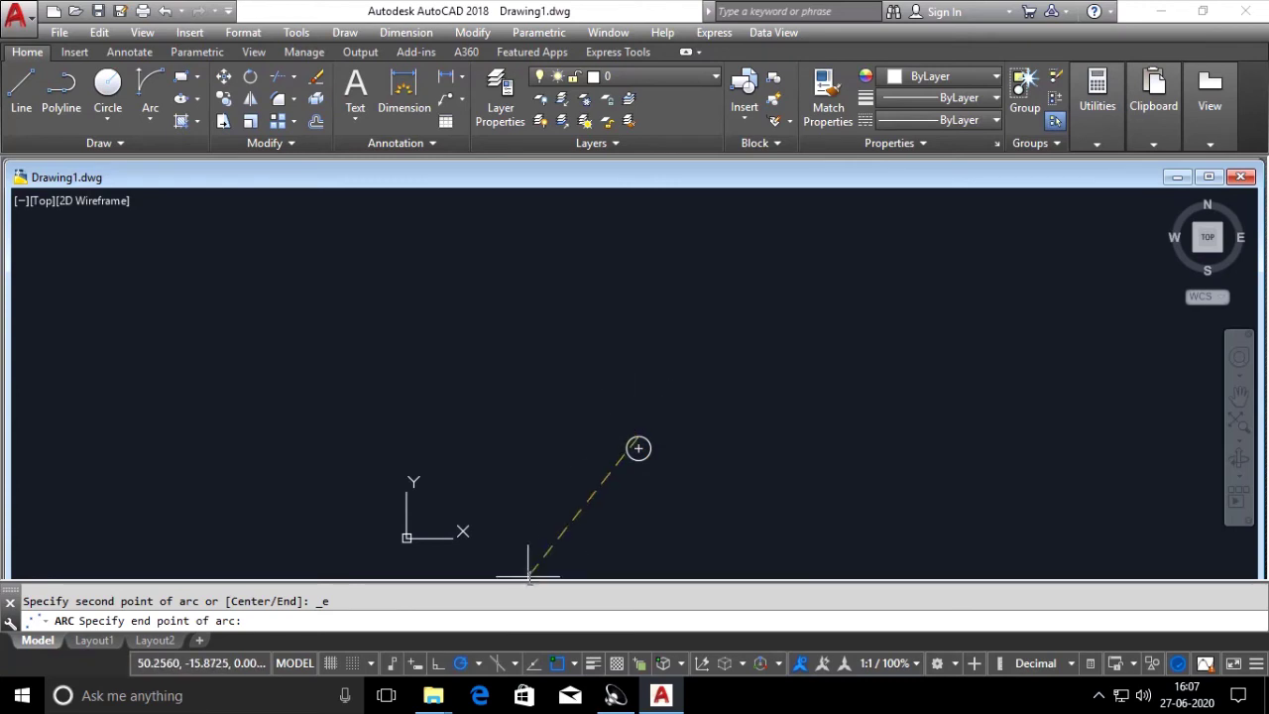
left_click(638, 380)
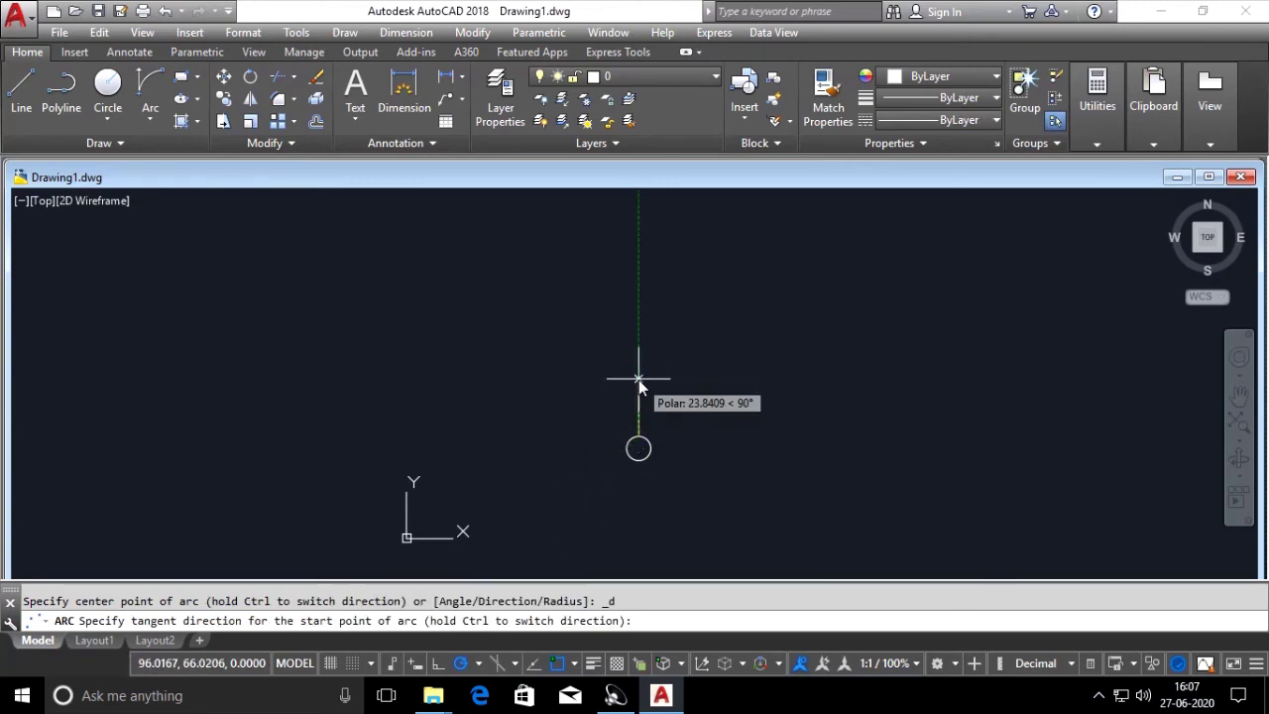
left_click(688, 388)
key("Escape")
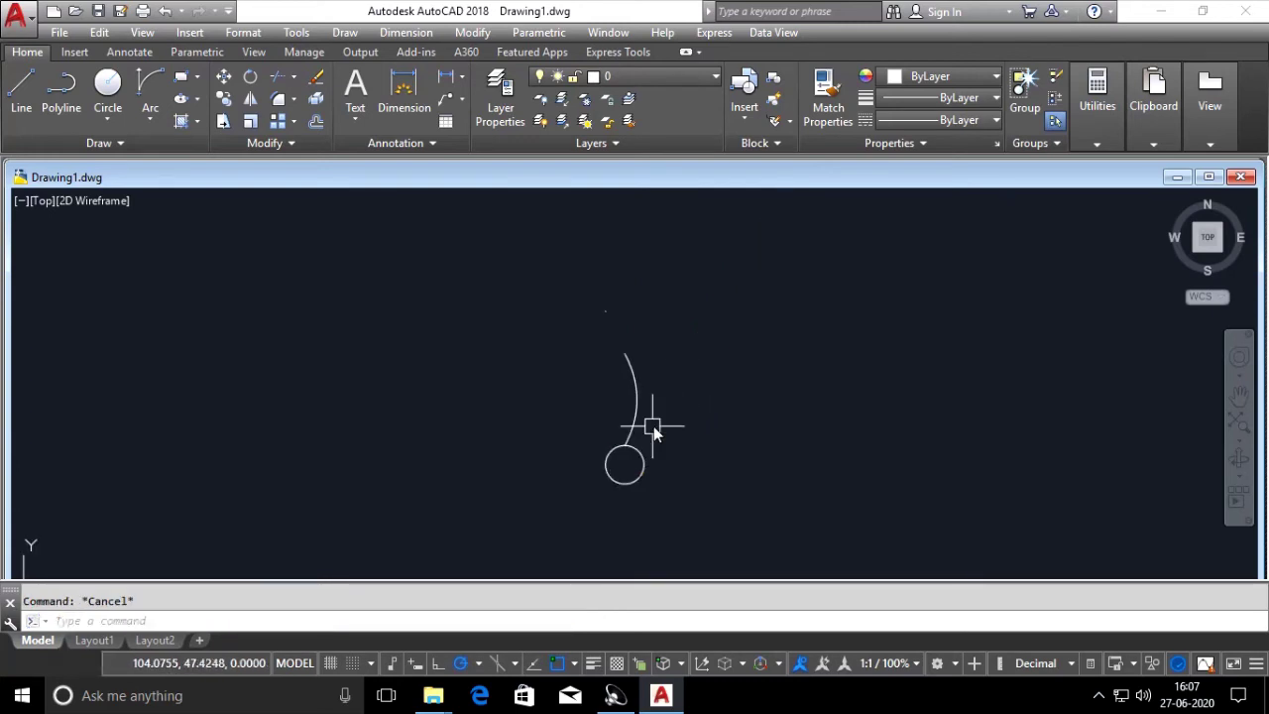
scroll(675, 407, "up", 3)
Step: Mirror the arc about the line through its endpoints, keeping the original arc
type("mi")
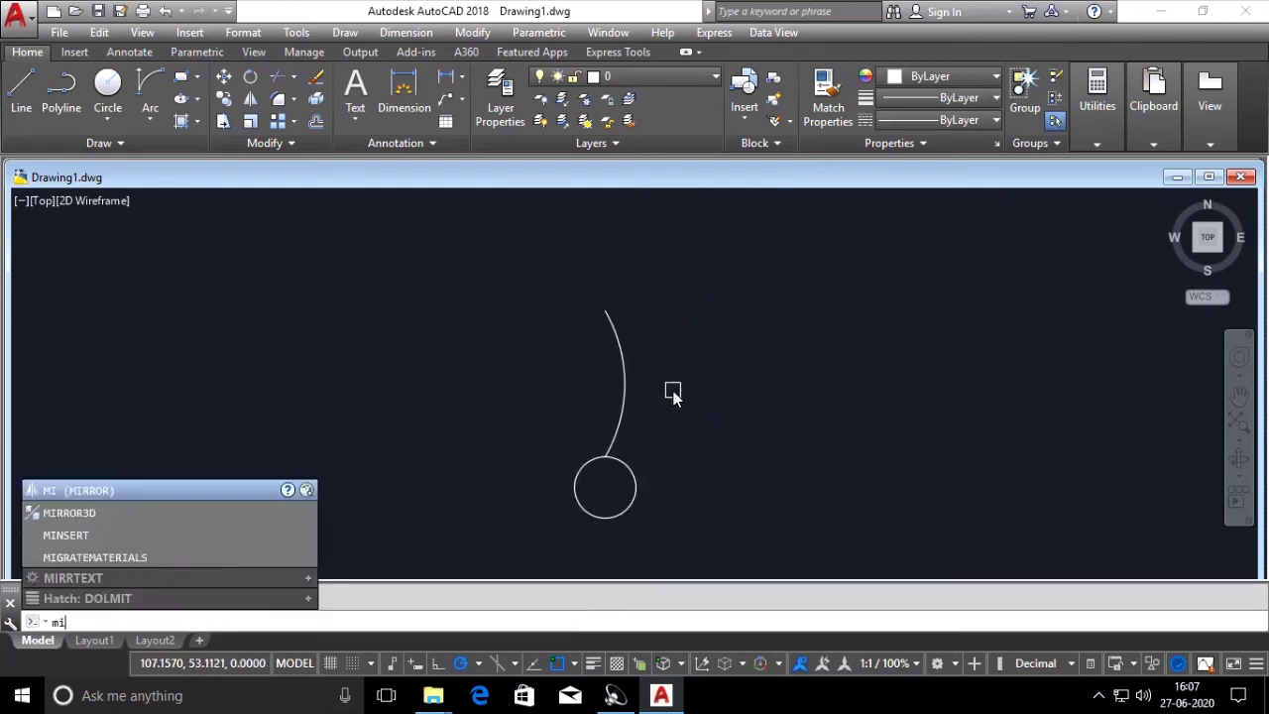
key("Return")
left_click(629, 405)
key("Return")
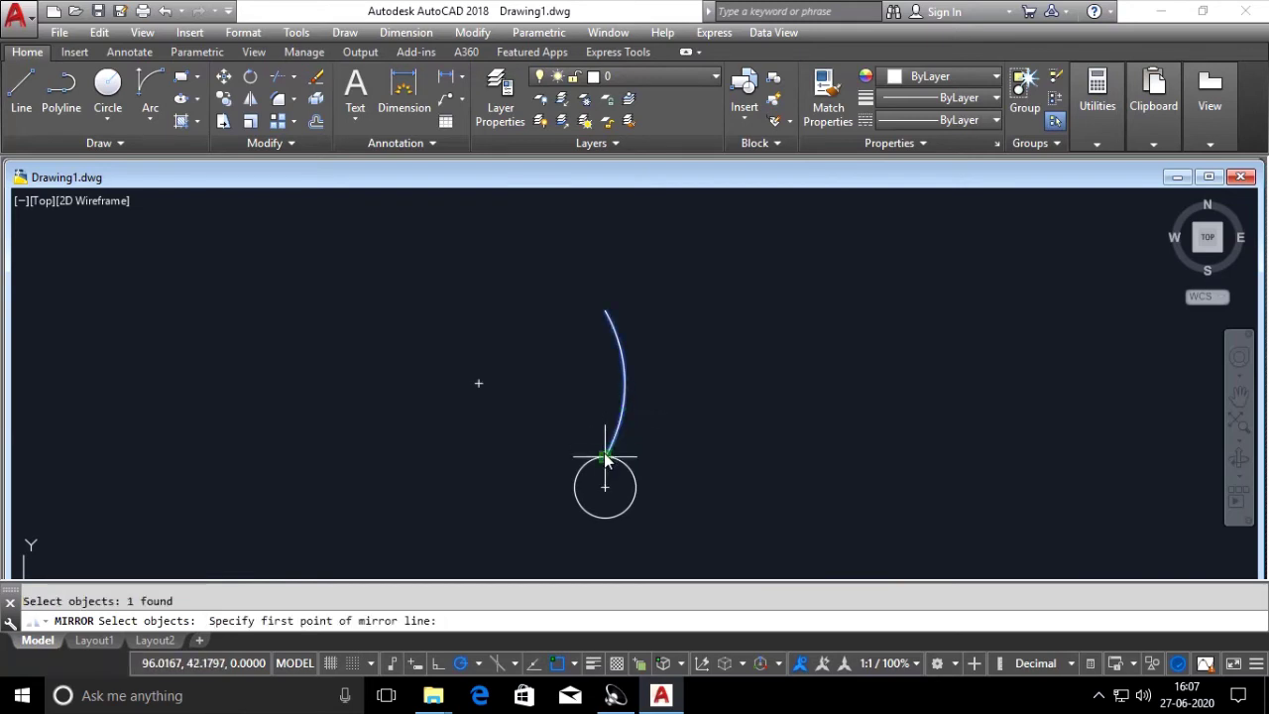
left_click(607, 451)
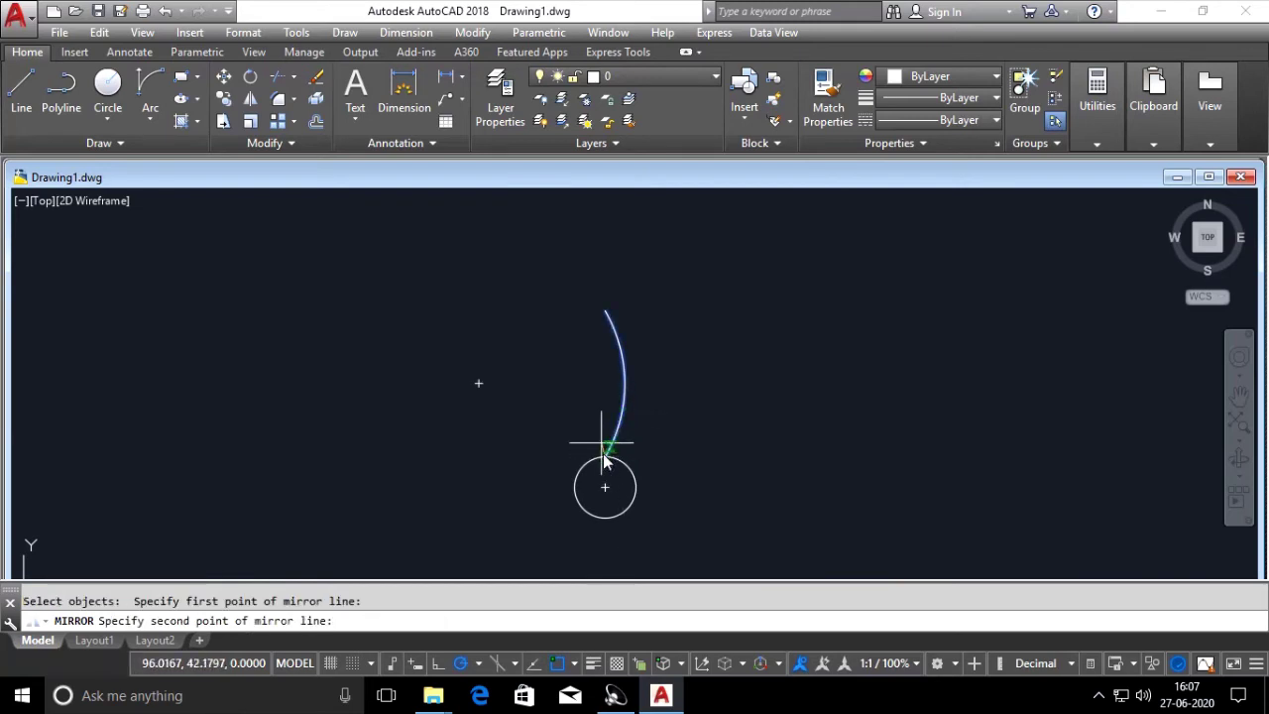
left_click(605, 315)
key("Return")
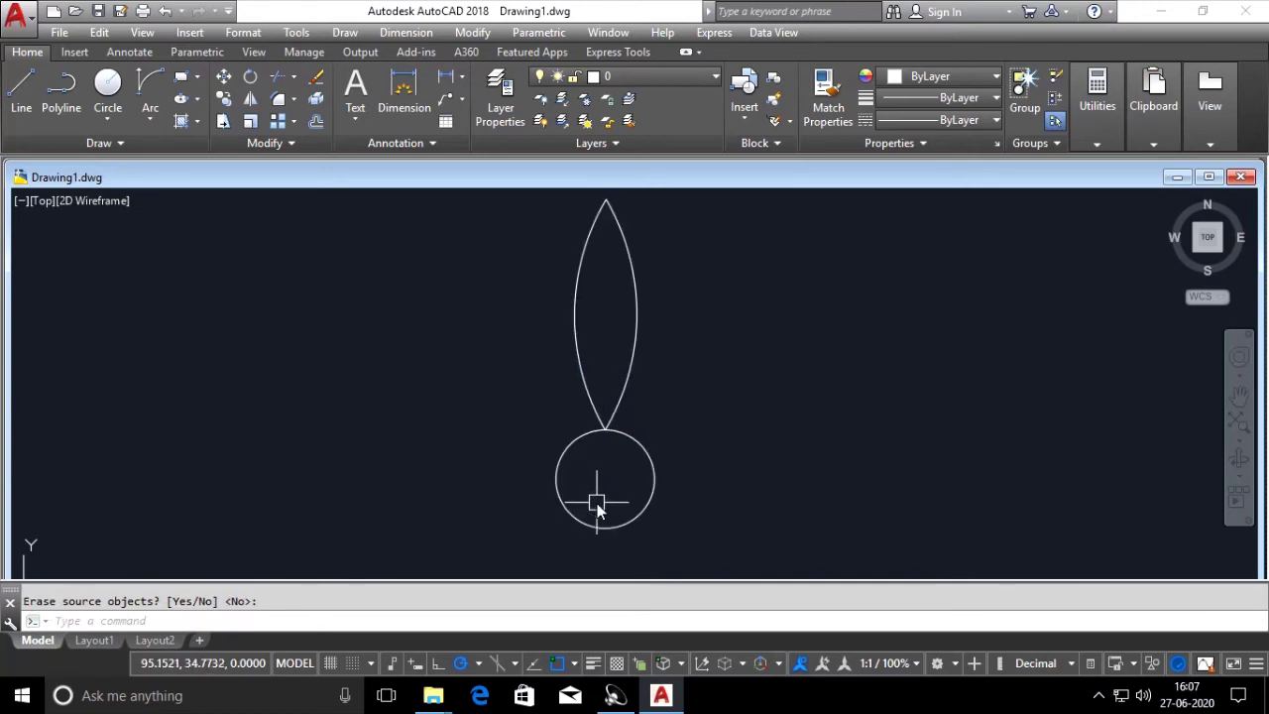
middle_click_drag(594, 504, 625, 446)
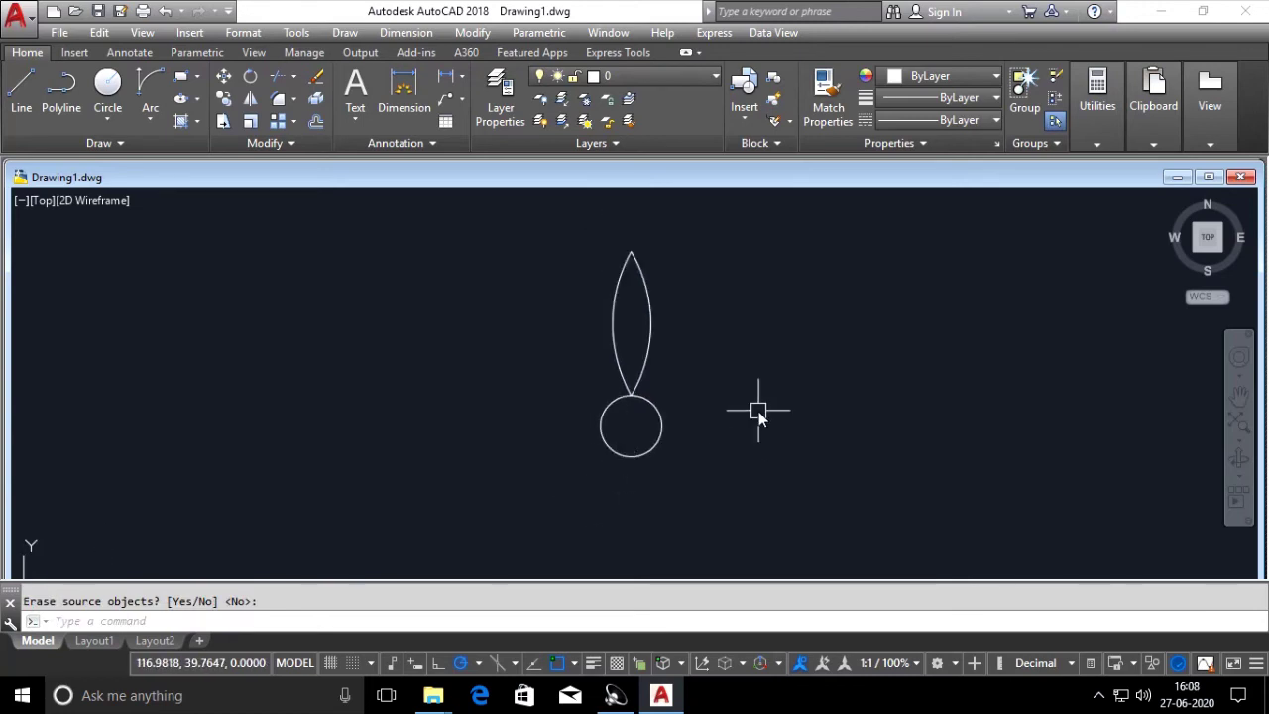
type("ar")
key("Return")
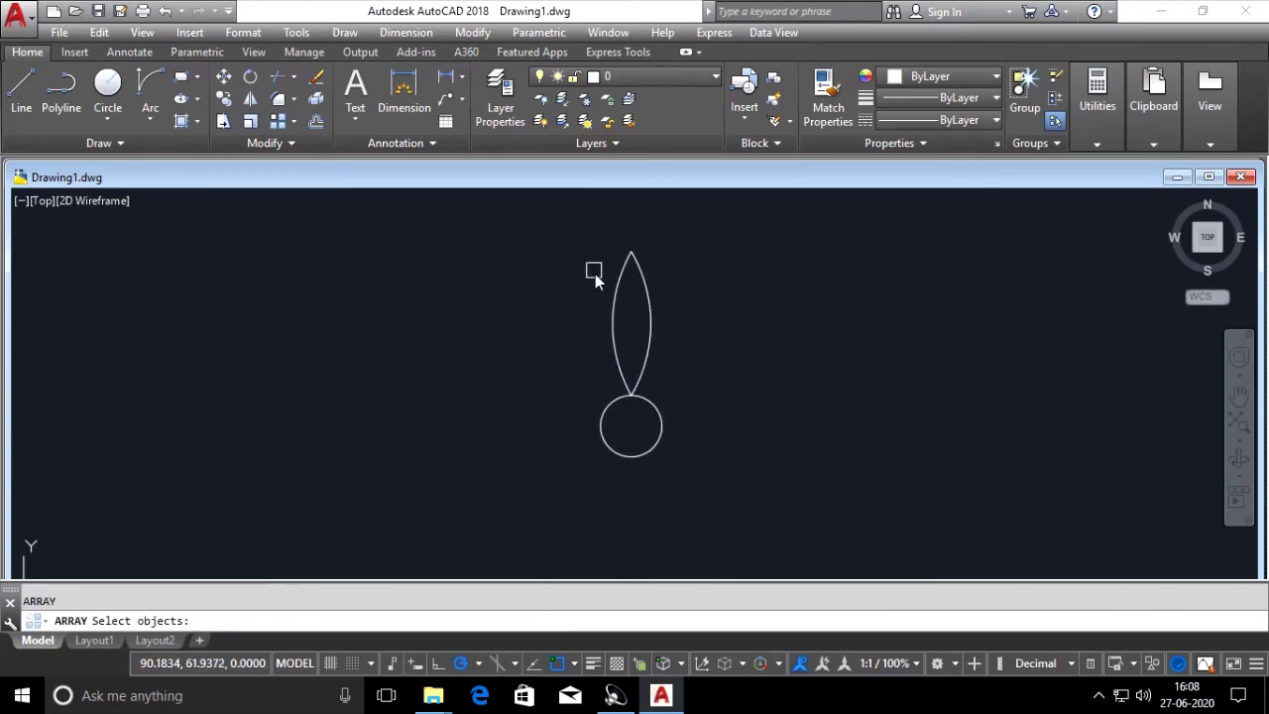
Step: Polar-array the two petal arcs around the circle's centre
left_click(587, 236)
left_click(670, 434)
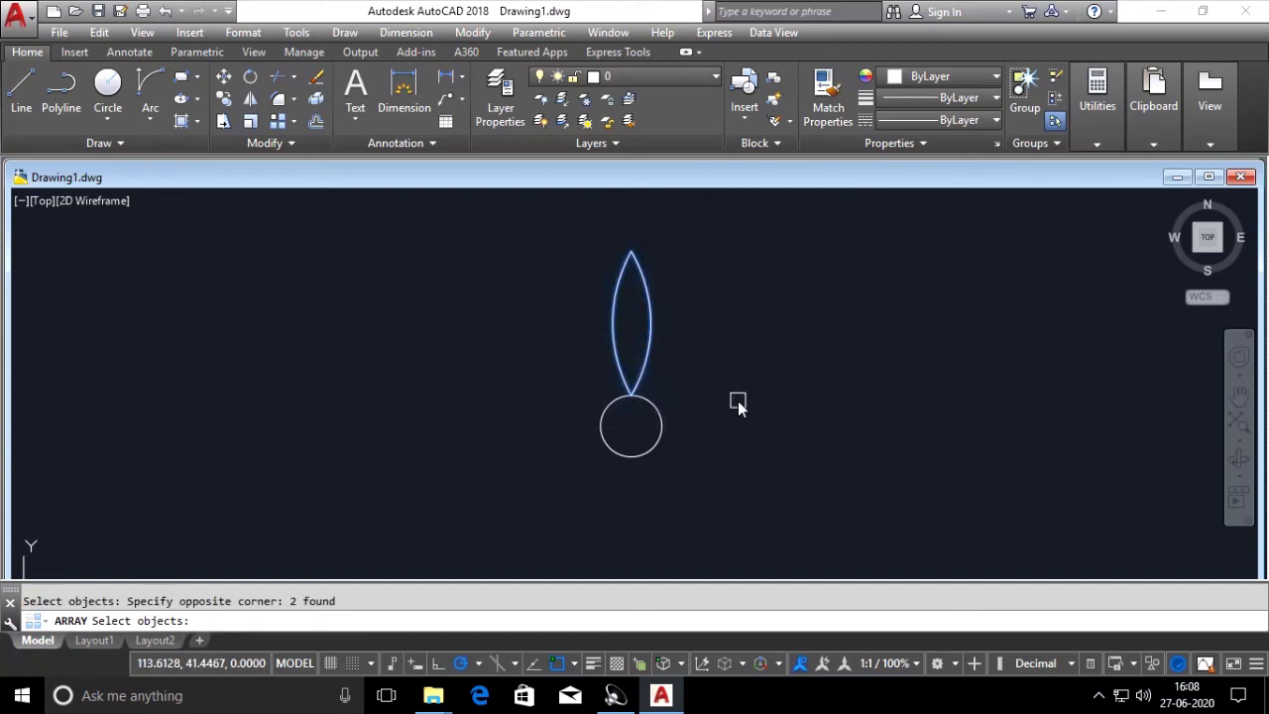
key("Return")
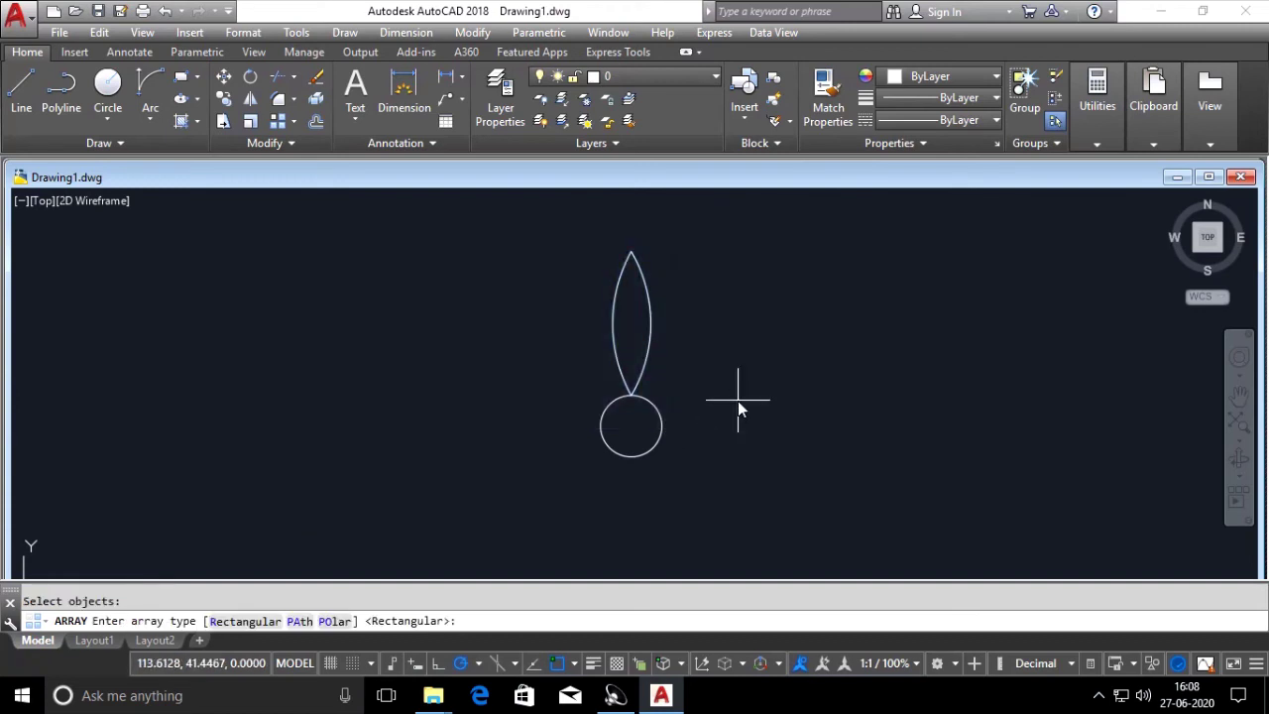
type("po")
key("Return")
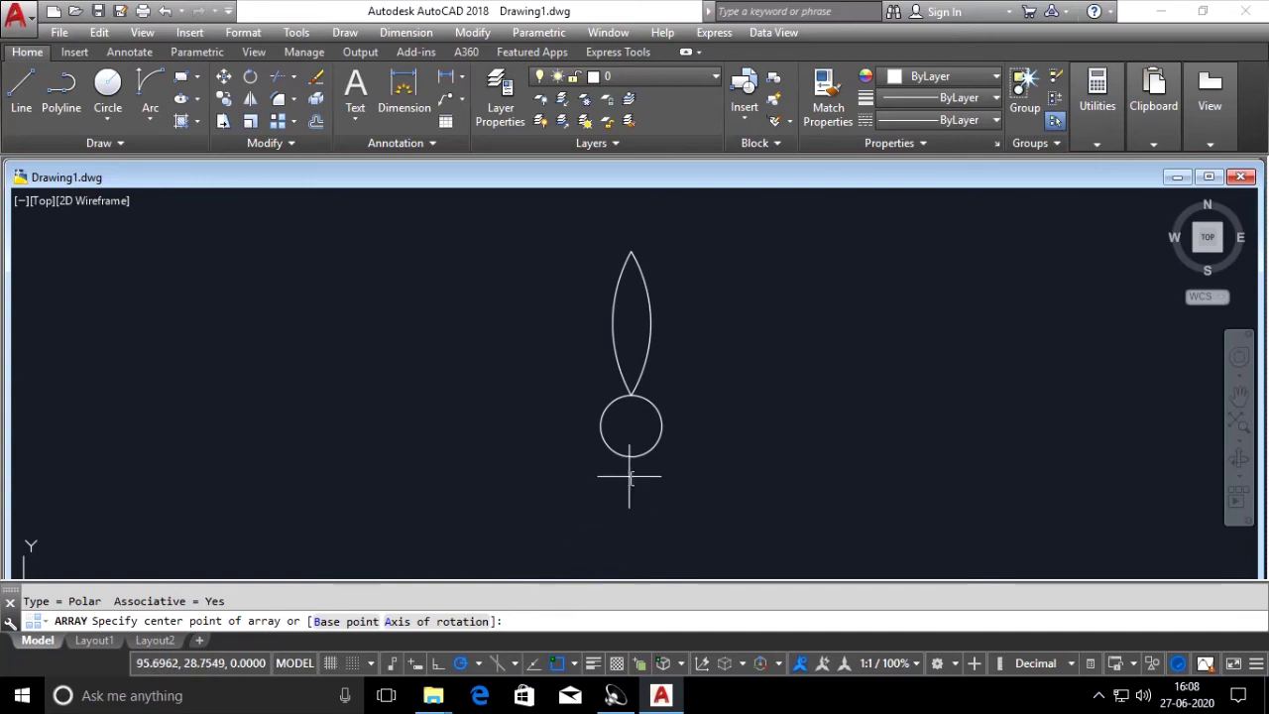
left_click(631, 427)
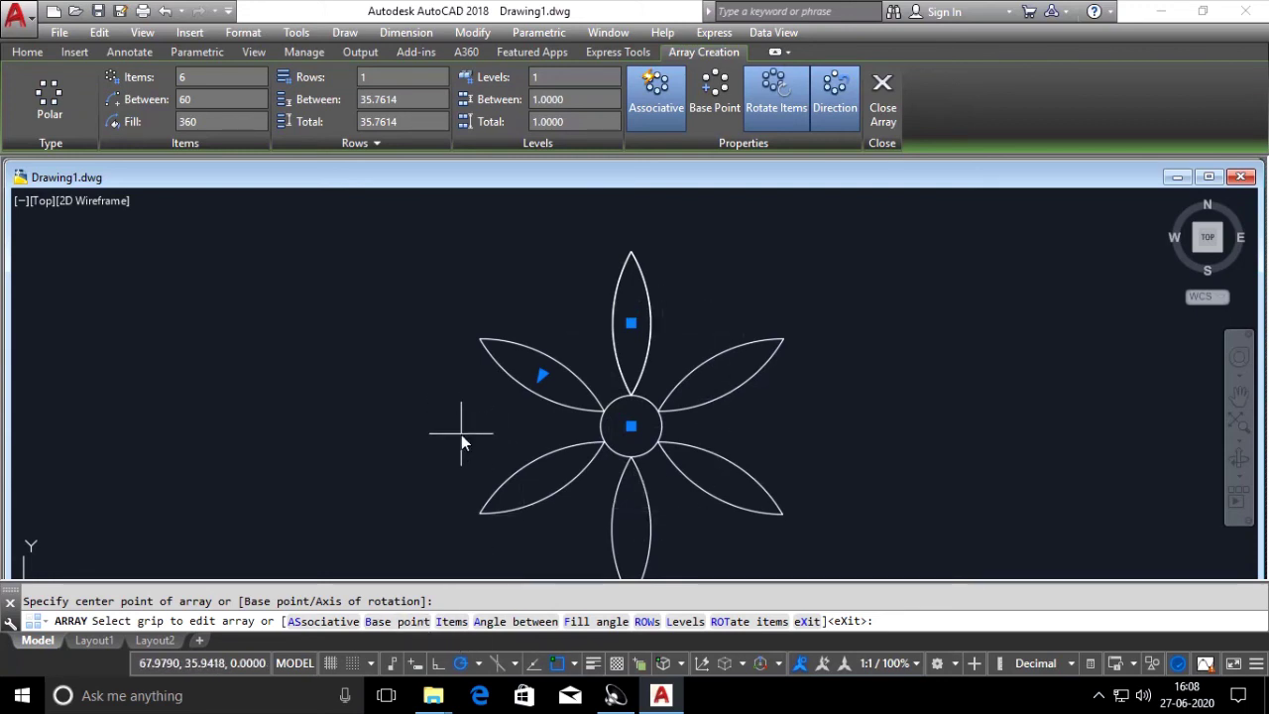
Step: Set the polar array to 12 petals and finish it
type("i")
key("Return")
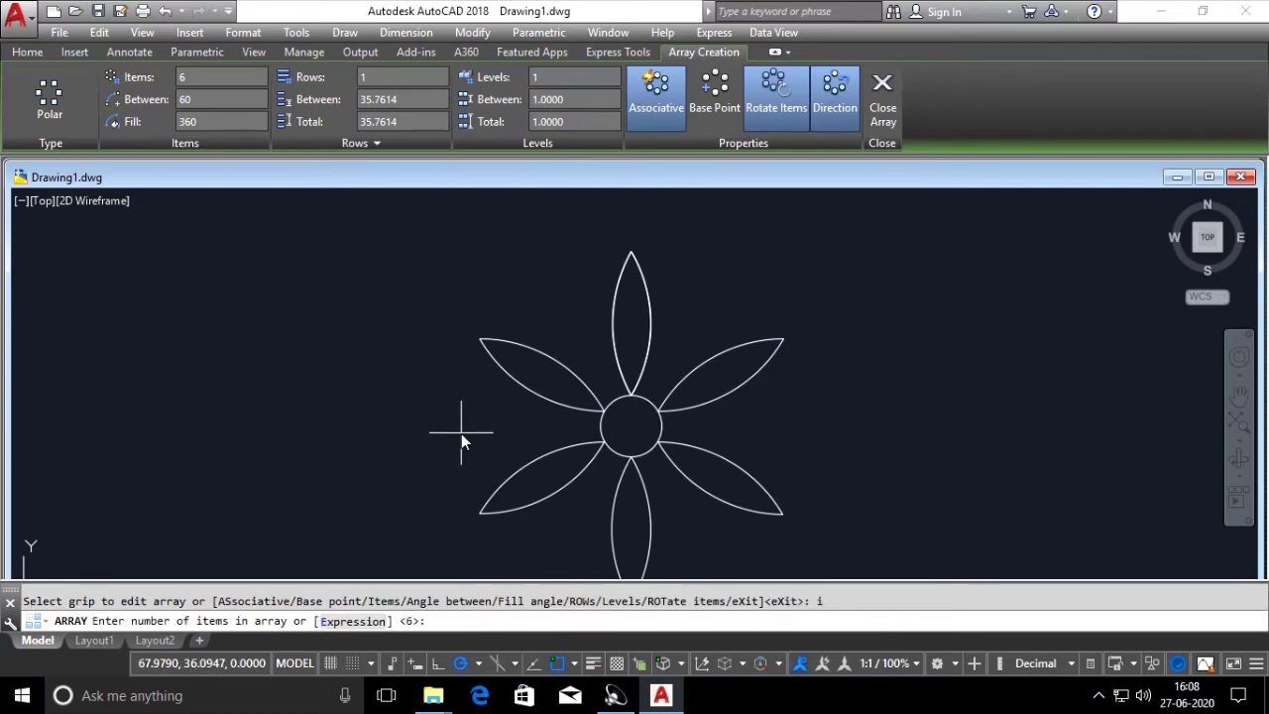
type("1")
type("2")
key("Return")
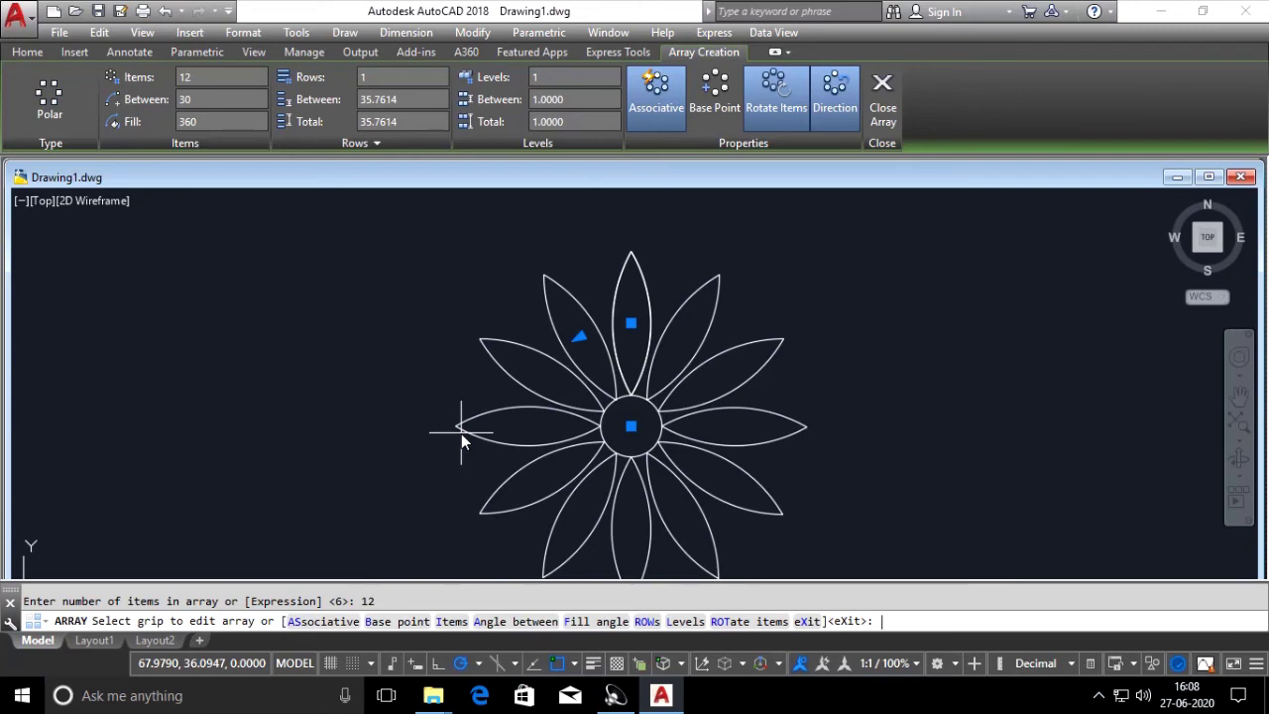
key("Return")
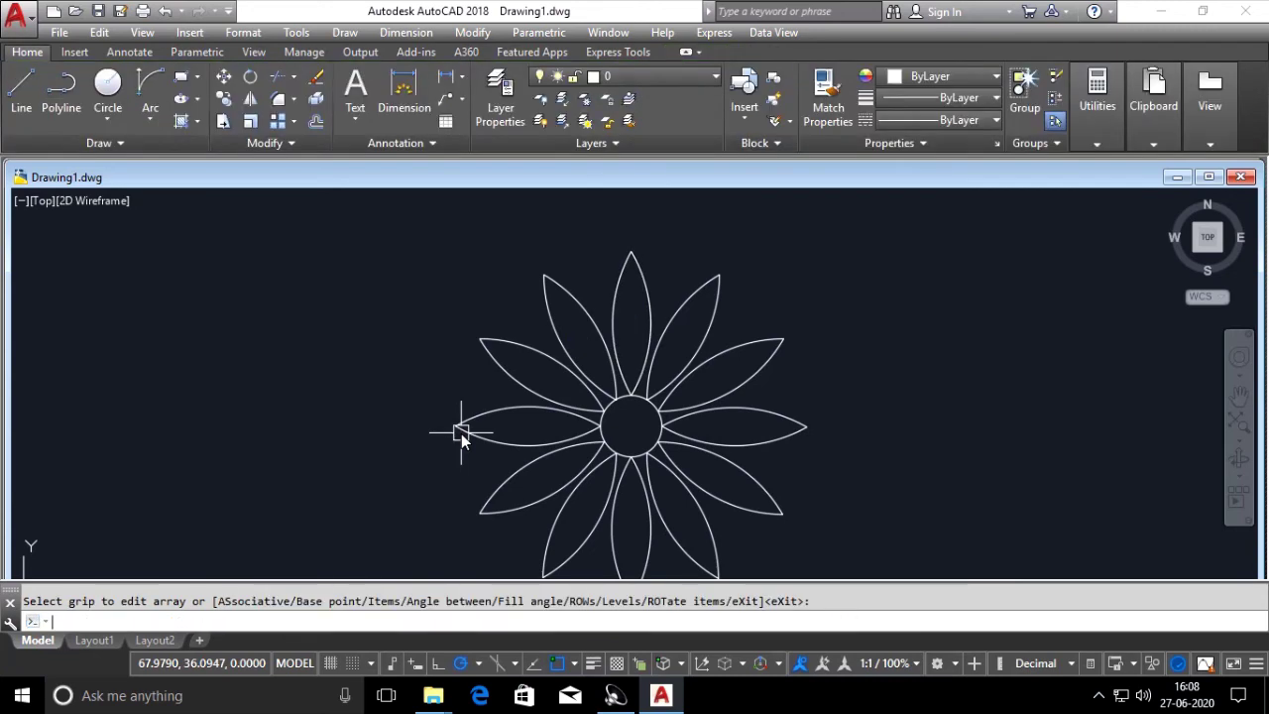
scroll(468, 344, "down", 4)
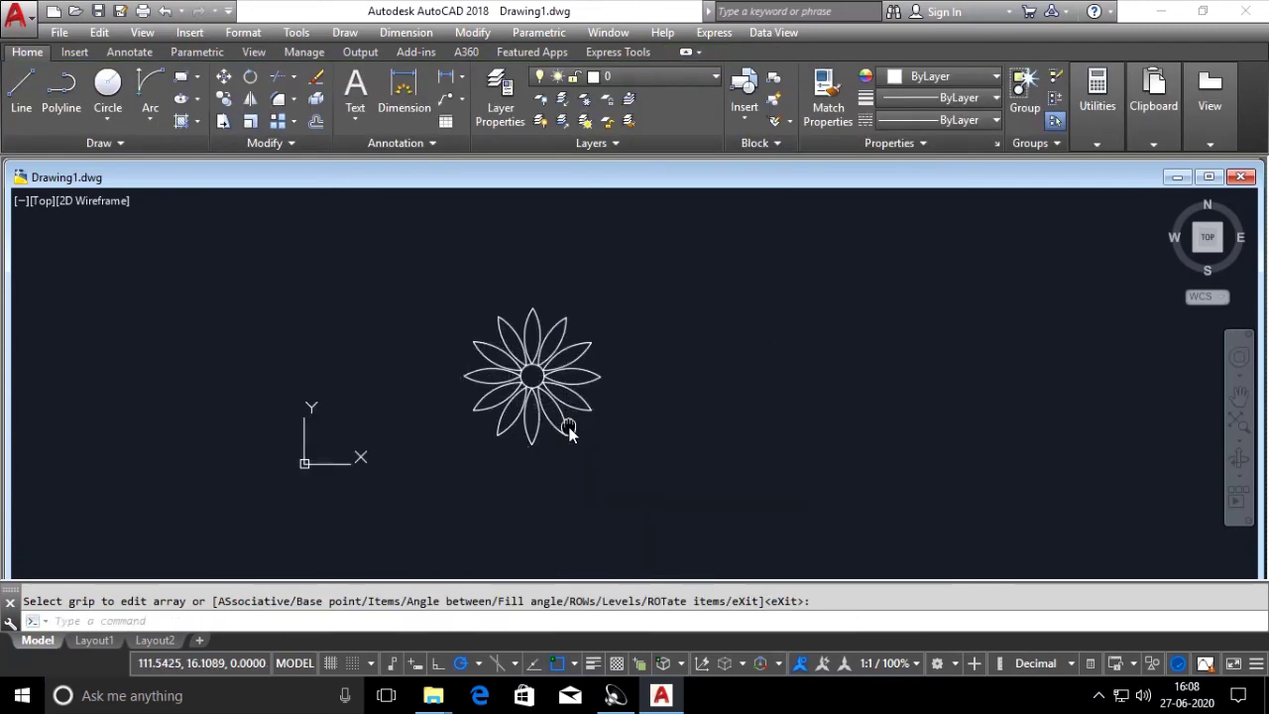
middle_click_drag(569, 431, 478, 449)
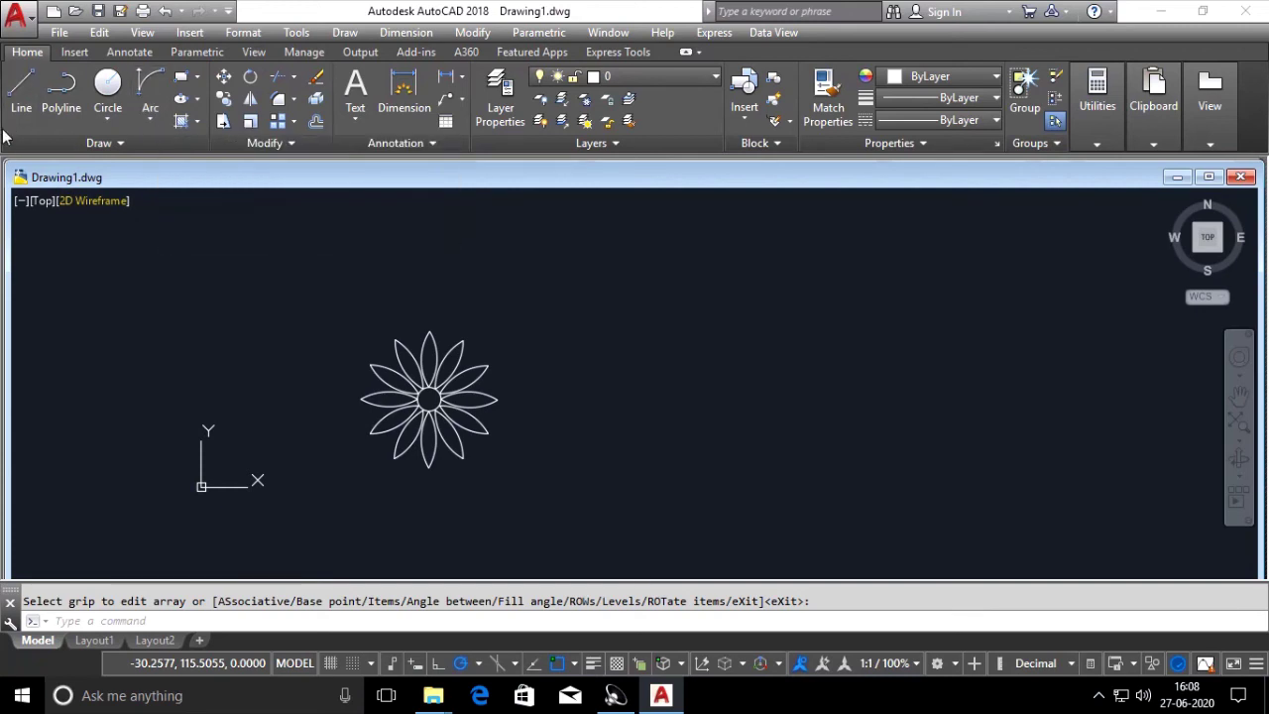
Step: Draw a polyline straight right from the flower centre, then an arc curving upward
left_click(56, 127)
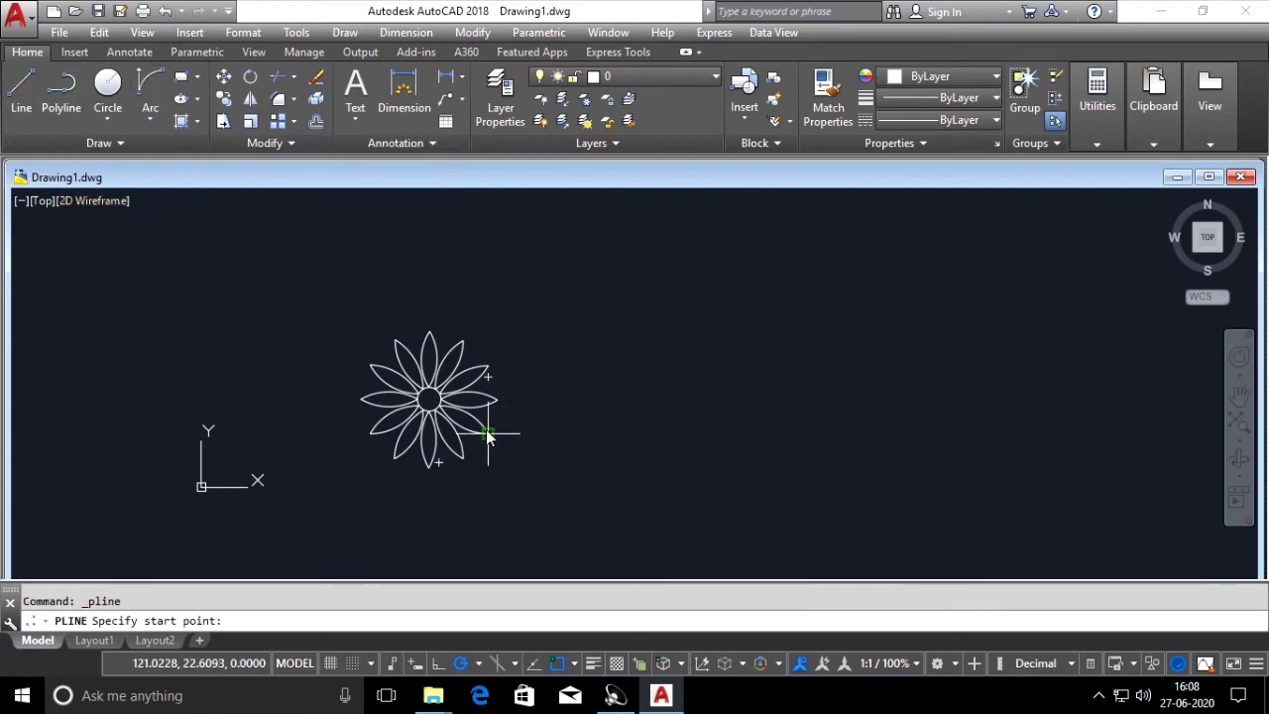
scroll(487, 431, "up", 2)
left_click(391, 385)
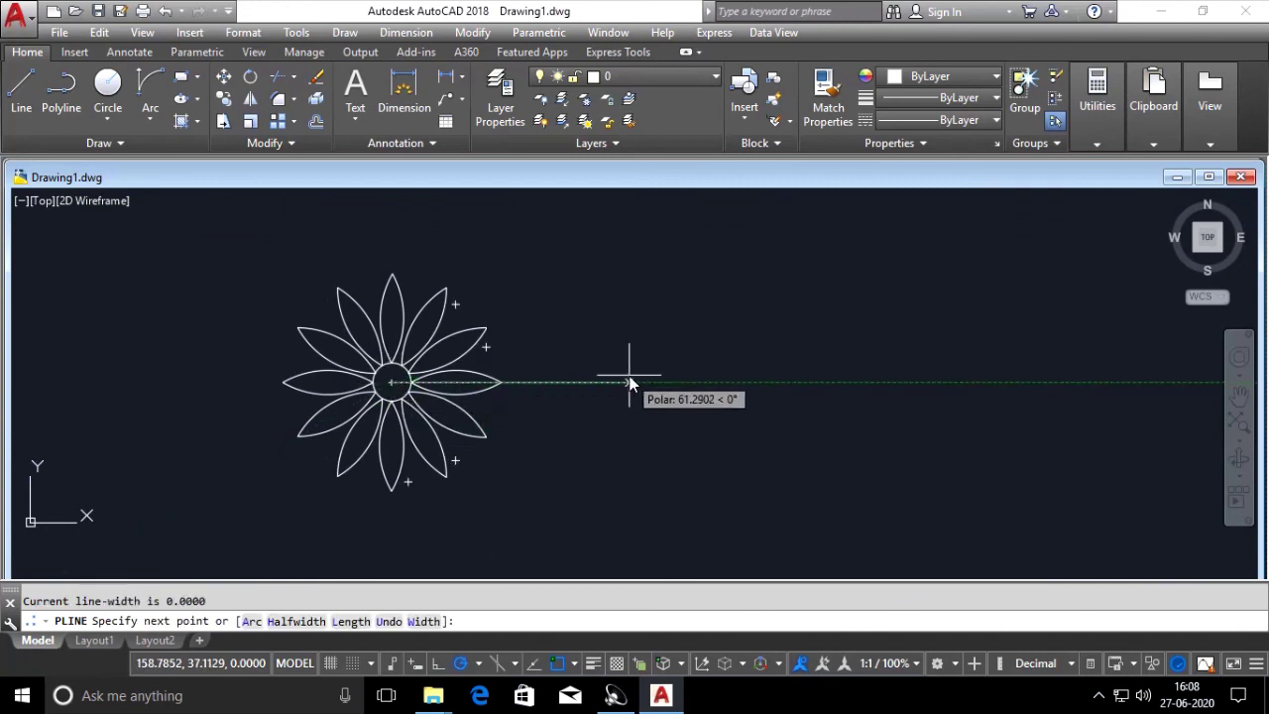
left_click(769, 383)
type("a")
key("Return")
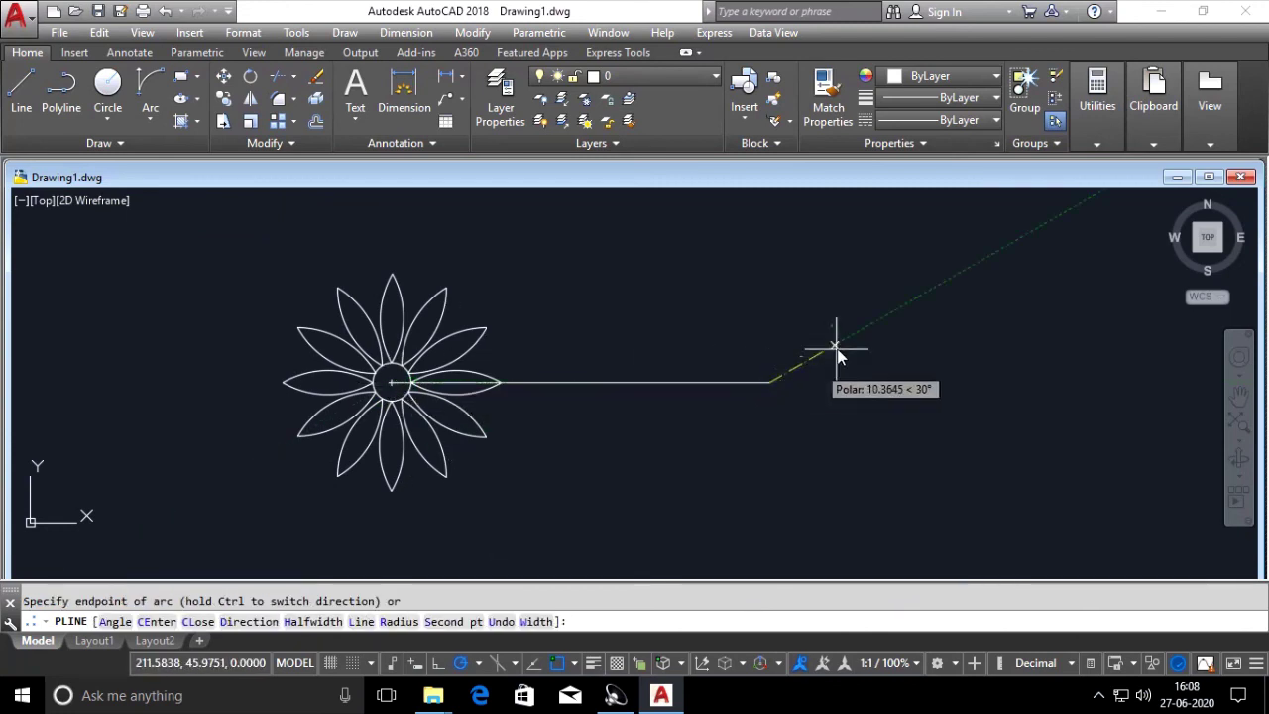
scroll(876, 417, "down", 4)
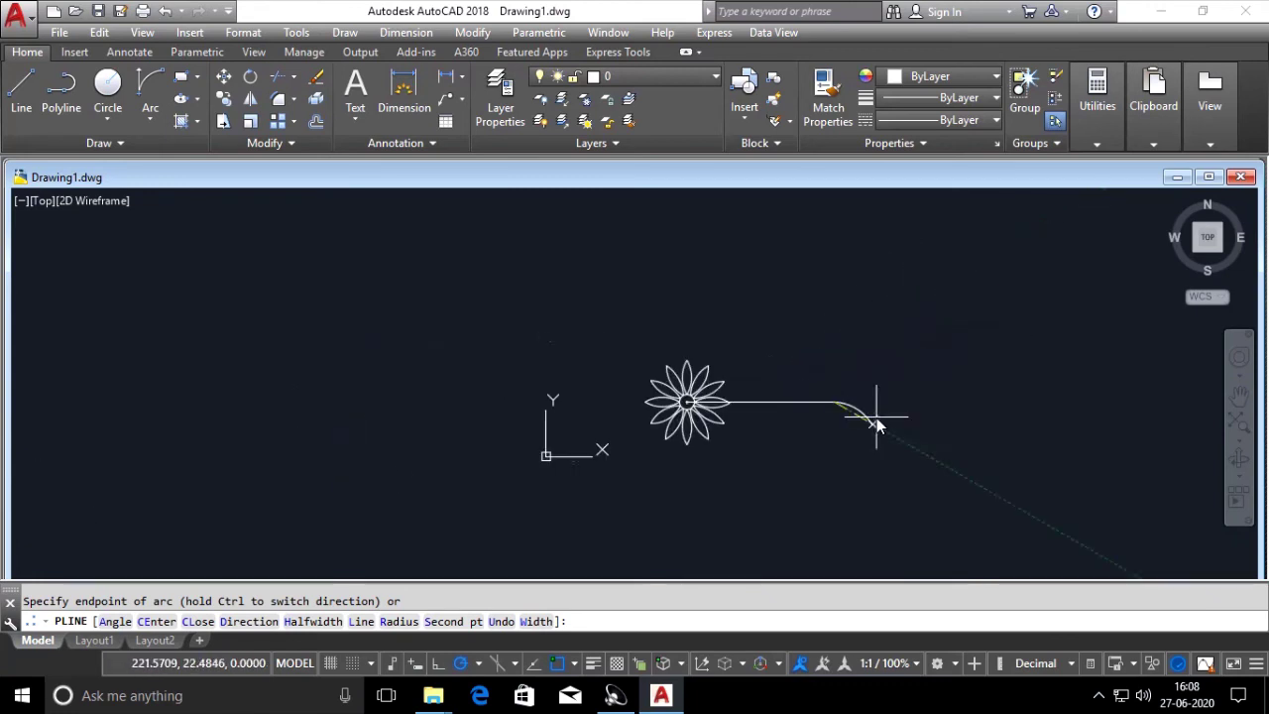
left_click(942, 297)
key("Return")
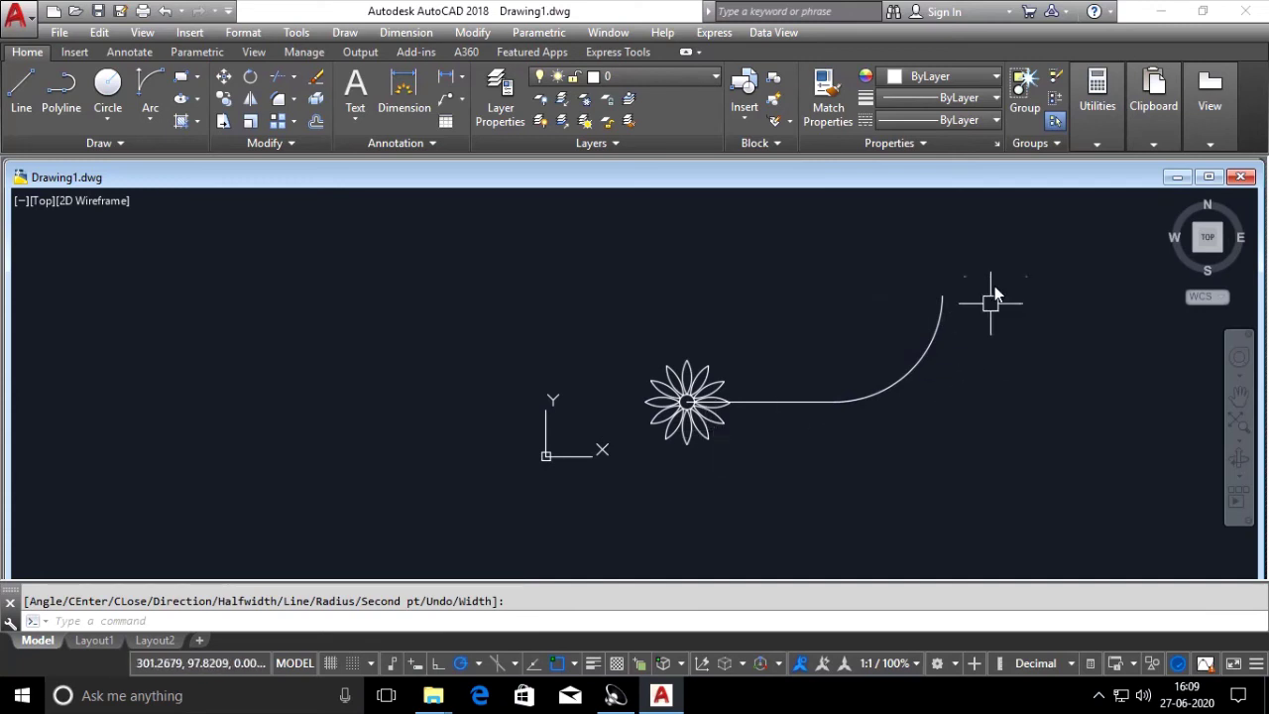
scroll(720, 424, "up", 3)
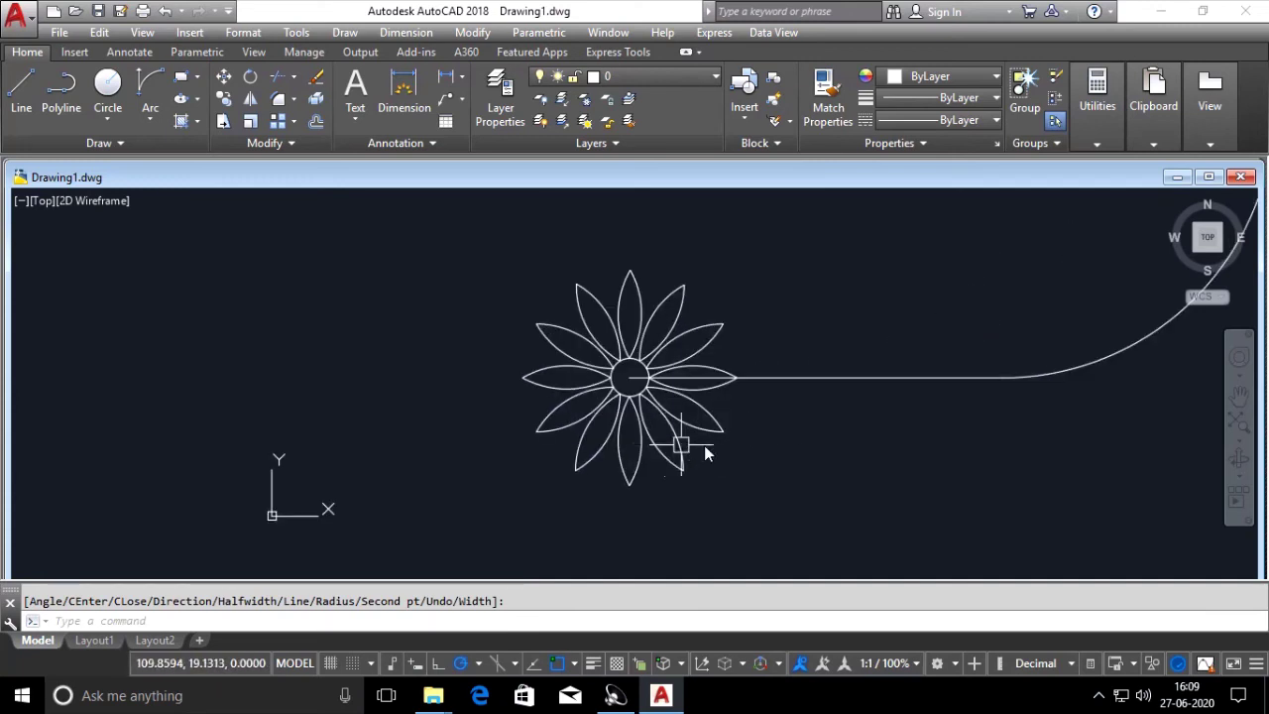
scroll(618, 441, "down", 3)
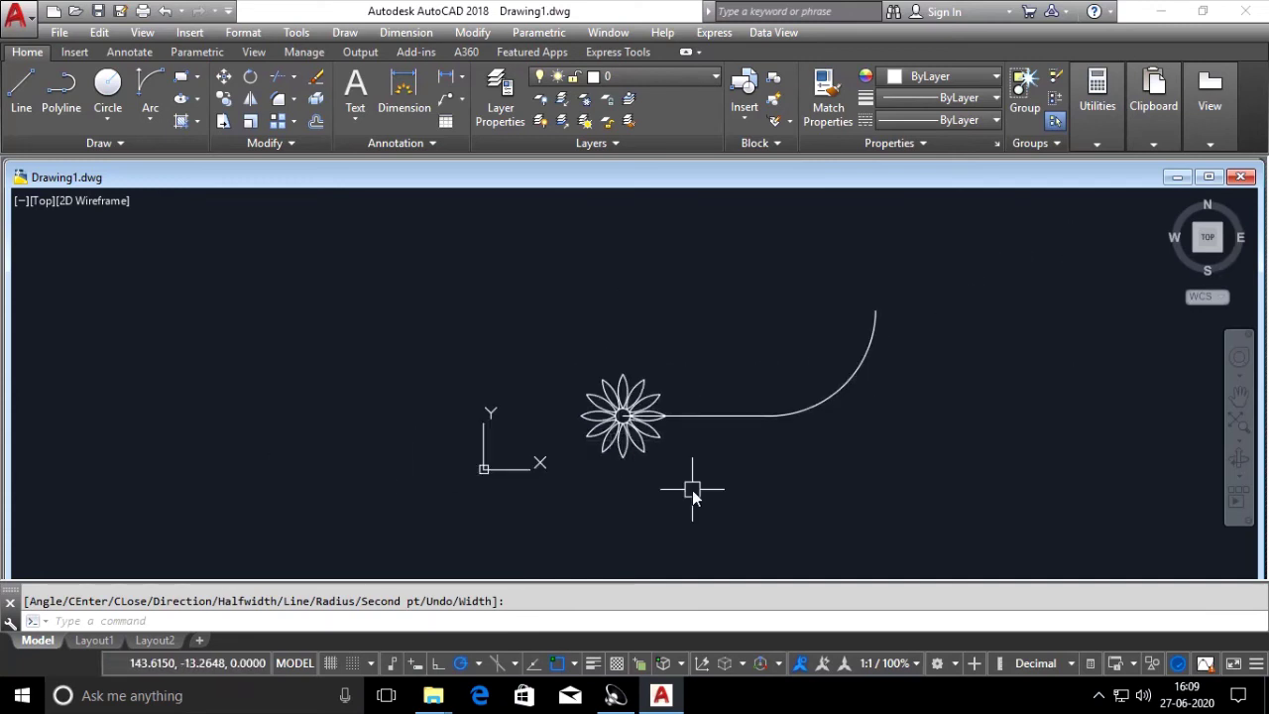
Step: Start a Path array of the window-selected flower
type("ar")
key("Return")
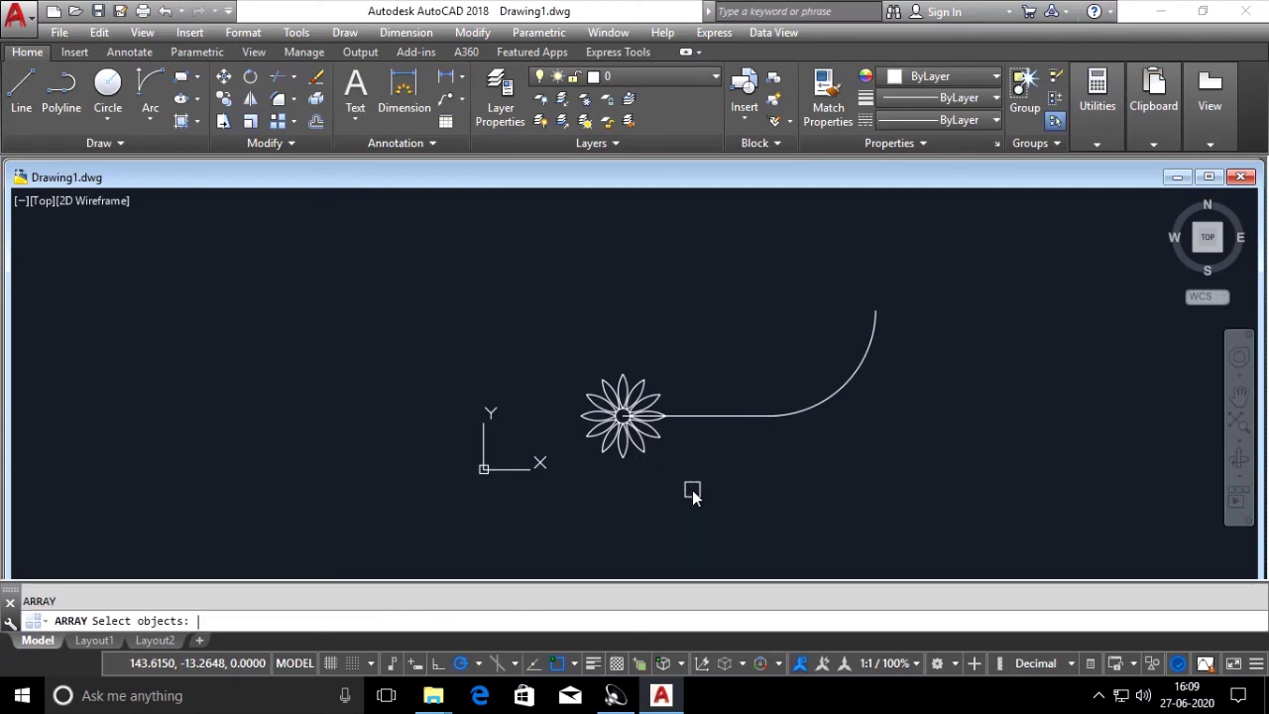
left_click(561, 347)
left_click(696, 487)
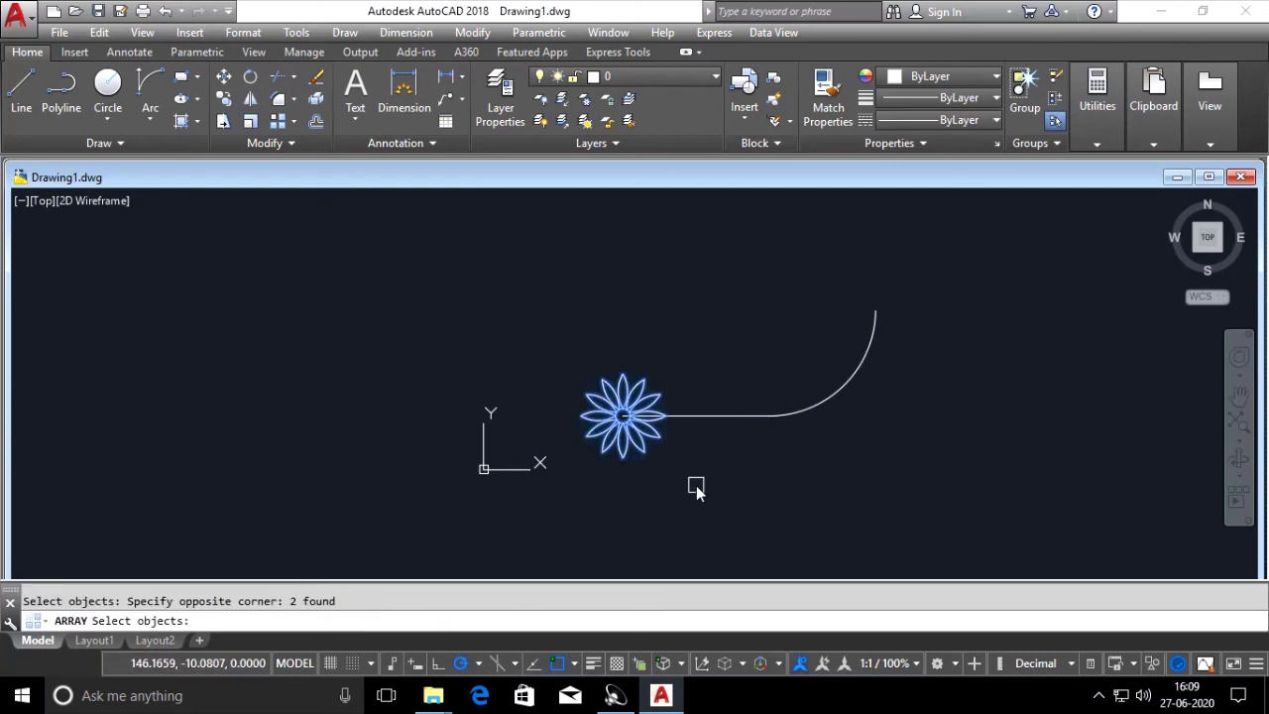
key("Return")
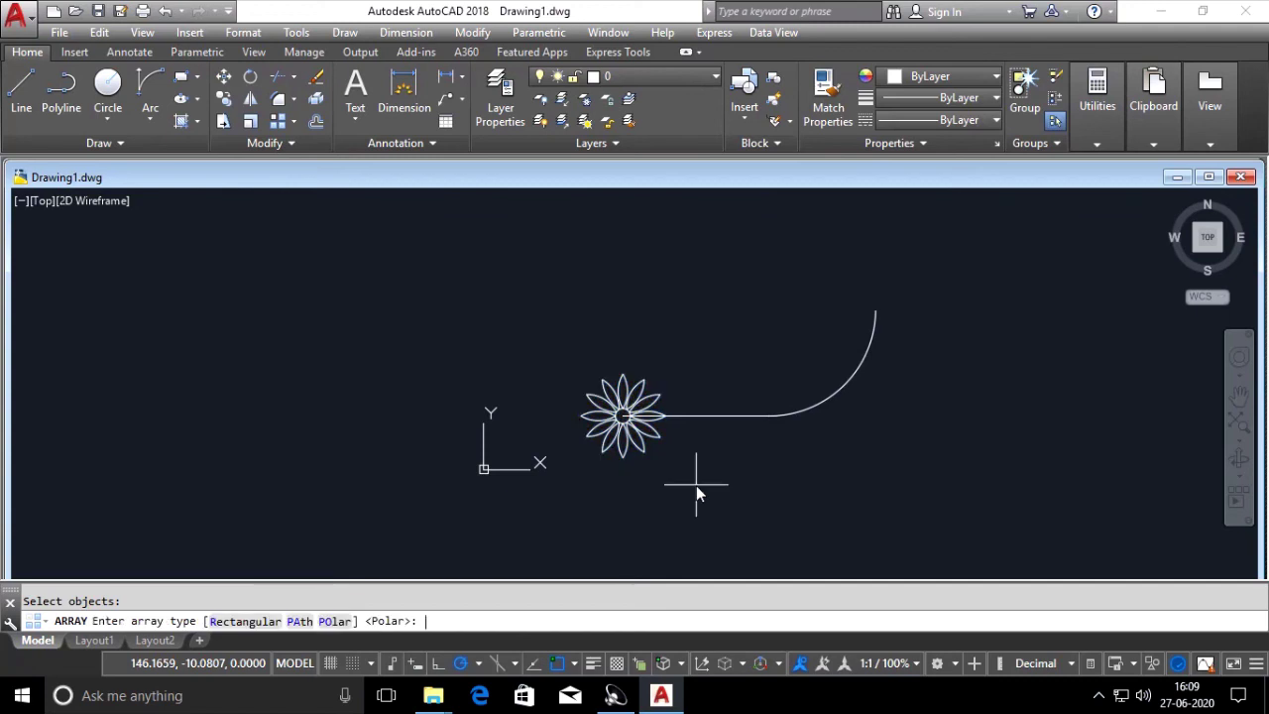
type("pa")
key("Return")
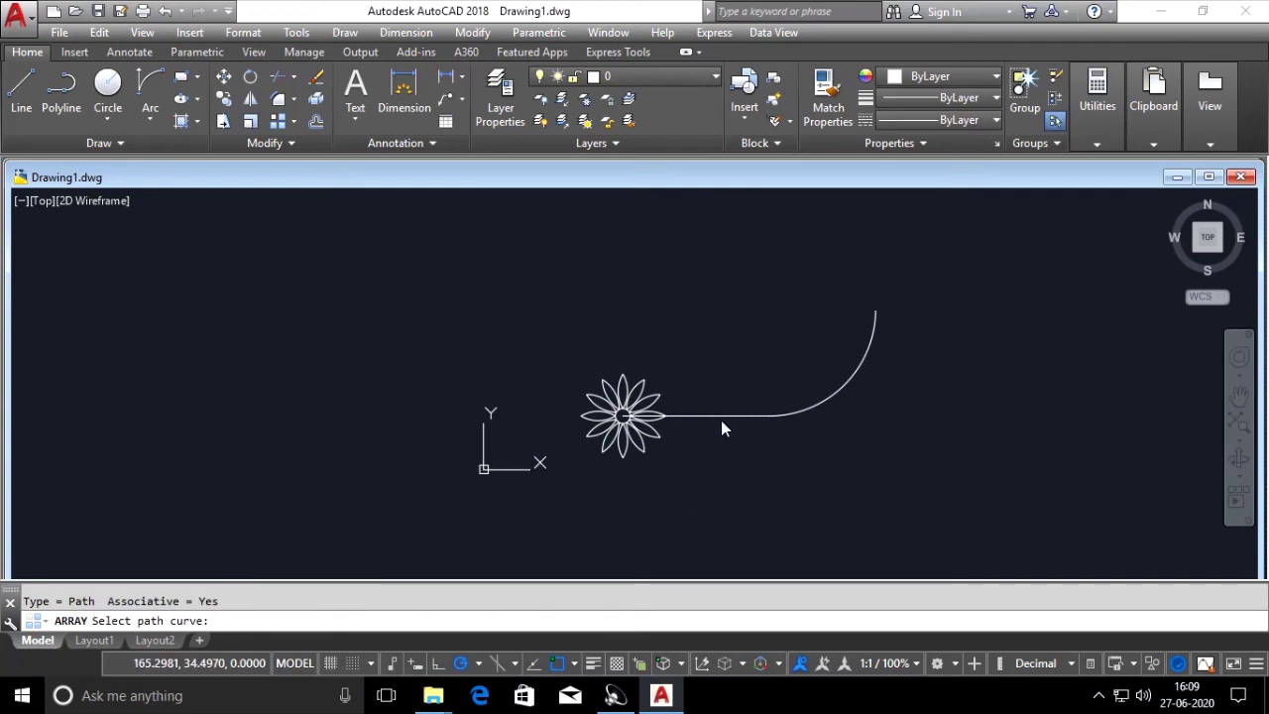
Step: Use the stem polyline as the path and tighten spacing to about 50.82 for five flowers
left_click(695, 414)
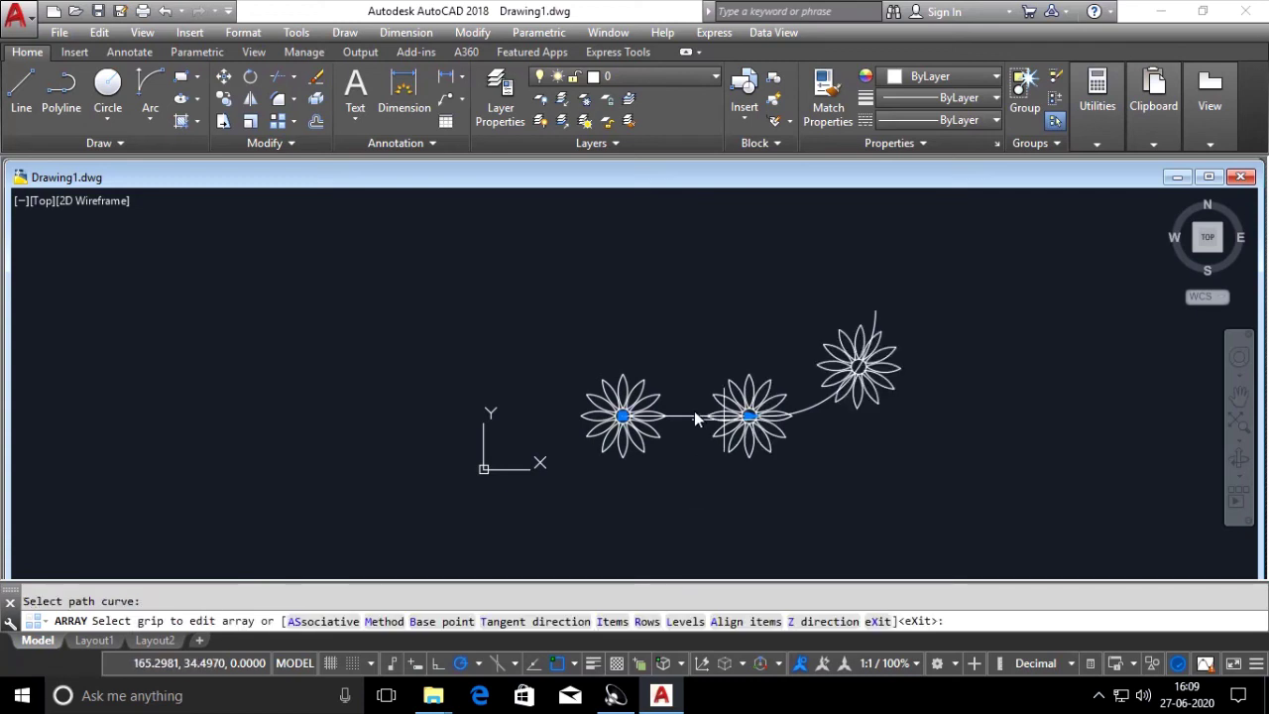
scroll(858, 354, "up", 3)
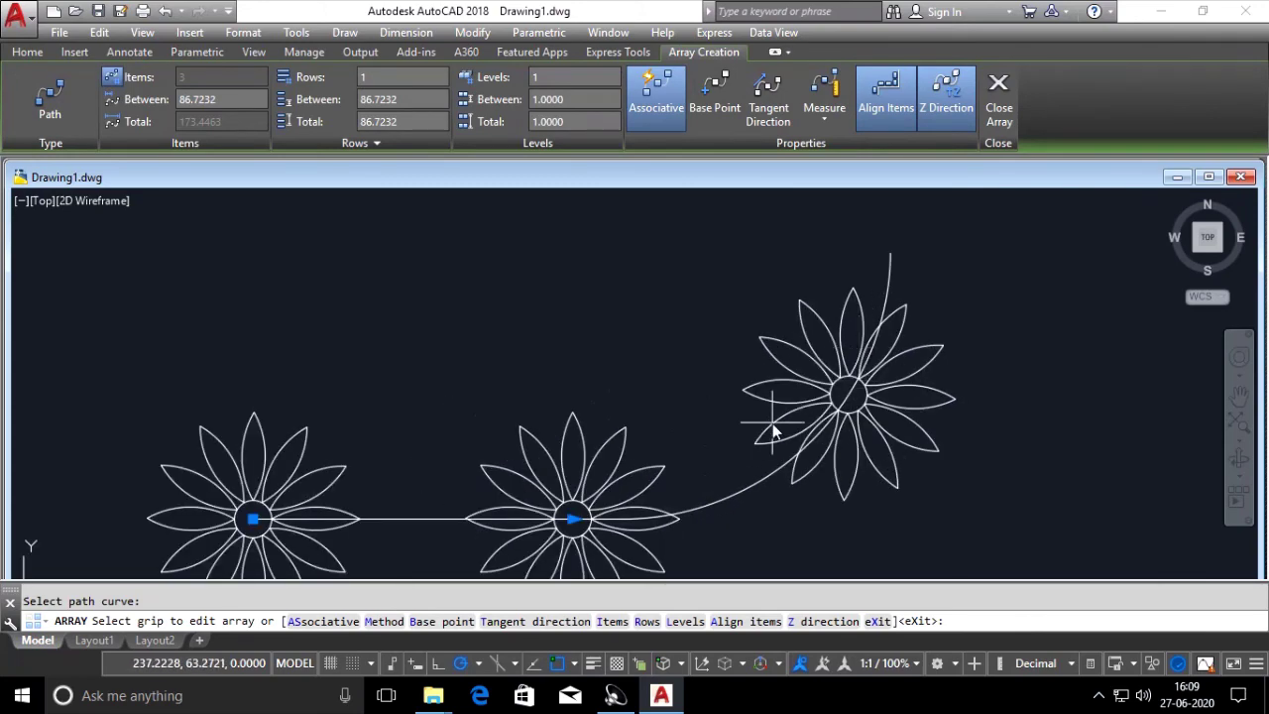
scroll(759, 347, "down", 2)
scroll(638, 444, "up", 2)
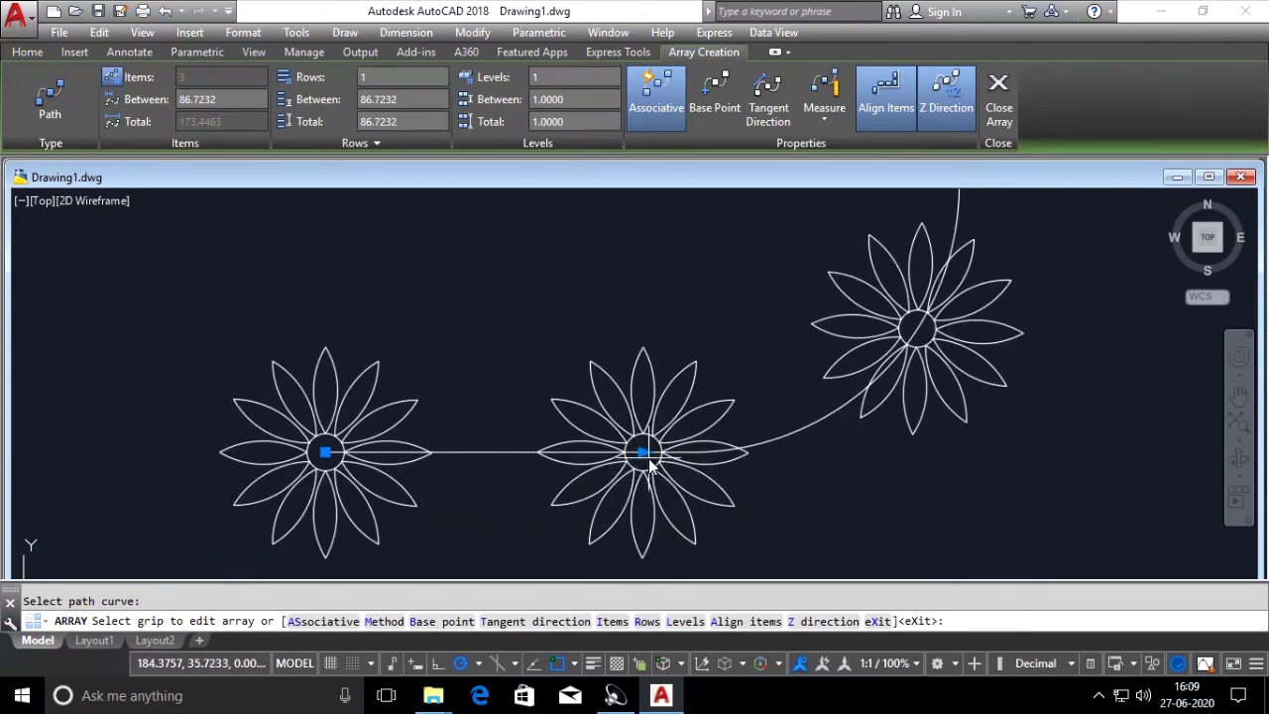
left_click(643, 453)
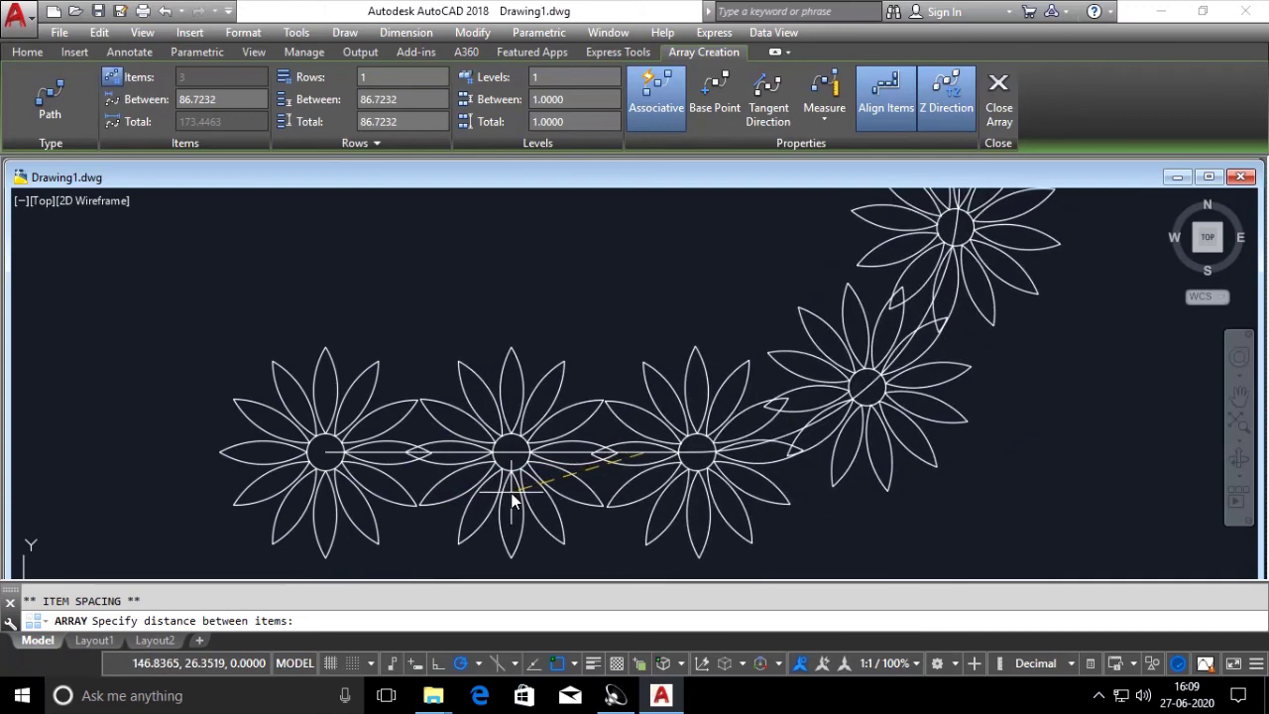
left_click(513, 492)
scroll(525, 382, "down", 2)
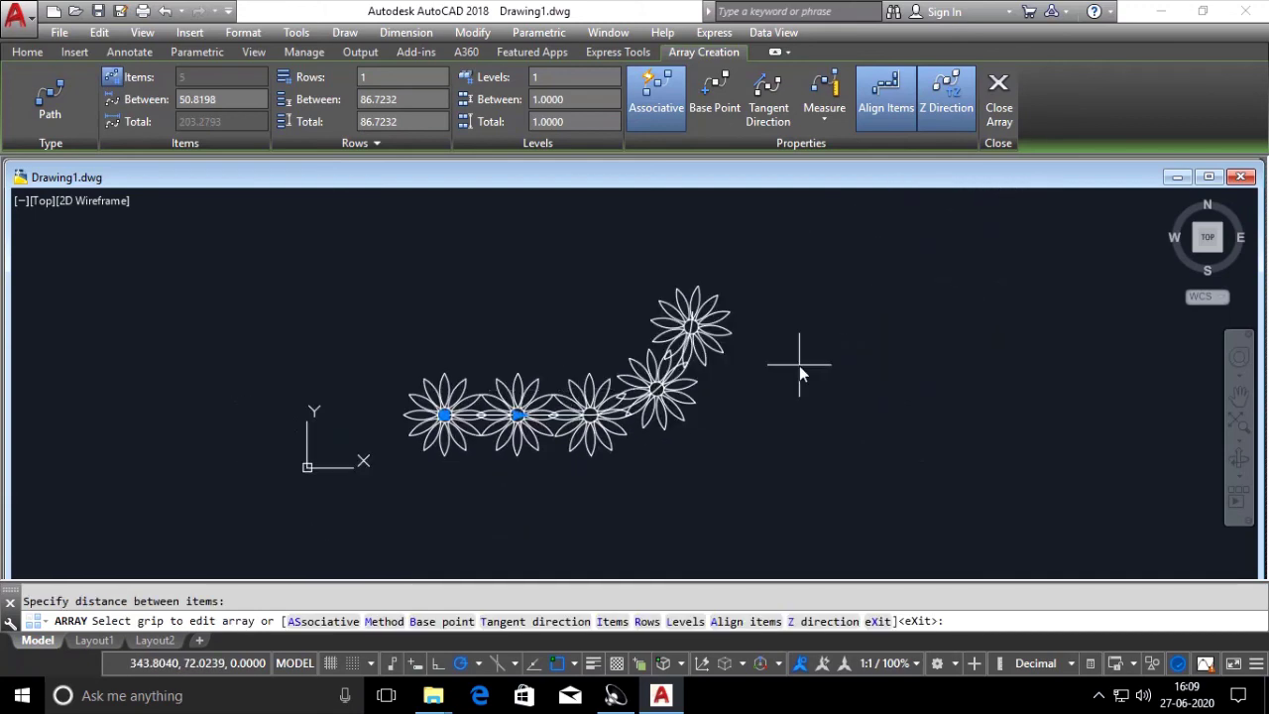